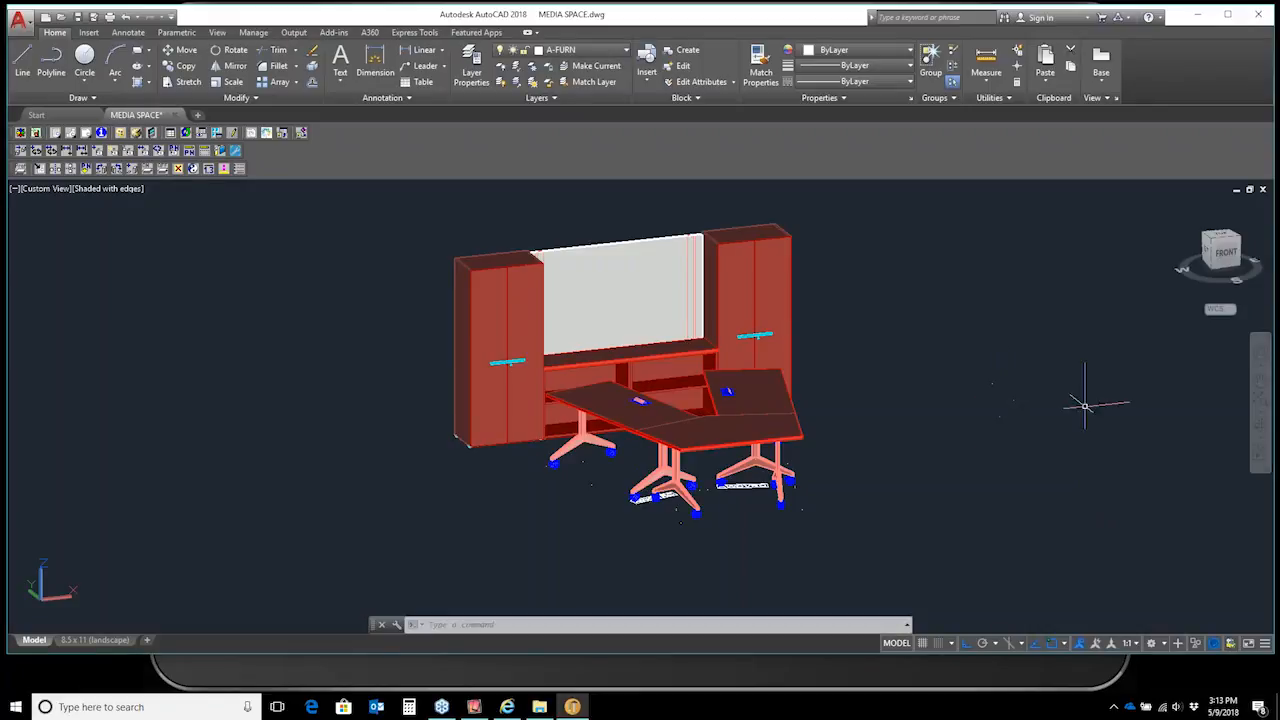
Step: Display the media space furniture model in the 2D Wireframe visual style
mouse_move(489, 488)
left_mouse_down()
mouse_move(795, 459)
mouse_move(451, 454)
mouse_move(460, 483)
mouse_move(489, 474)
left_mouse_up()
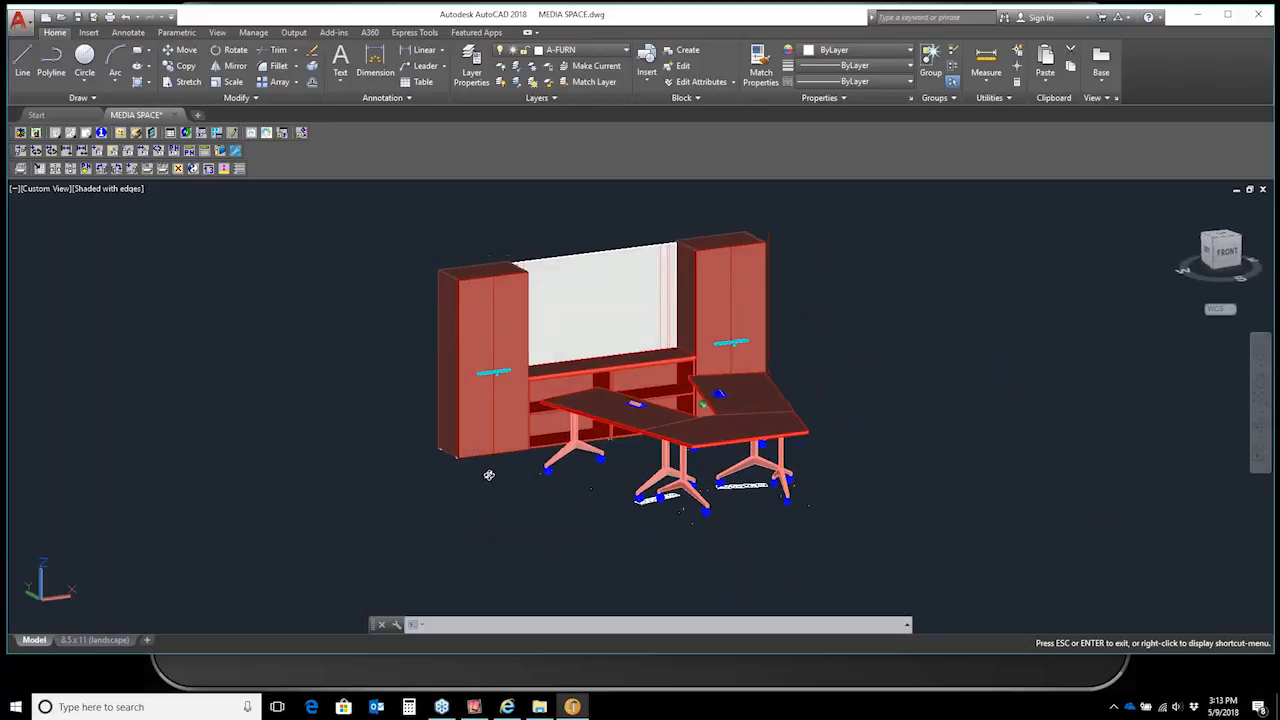
key("Escape")
left_click(123, 189)
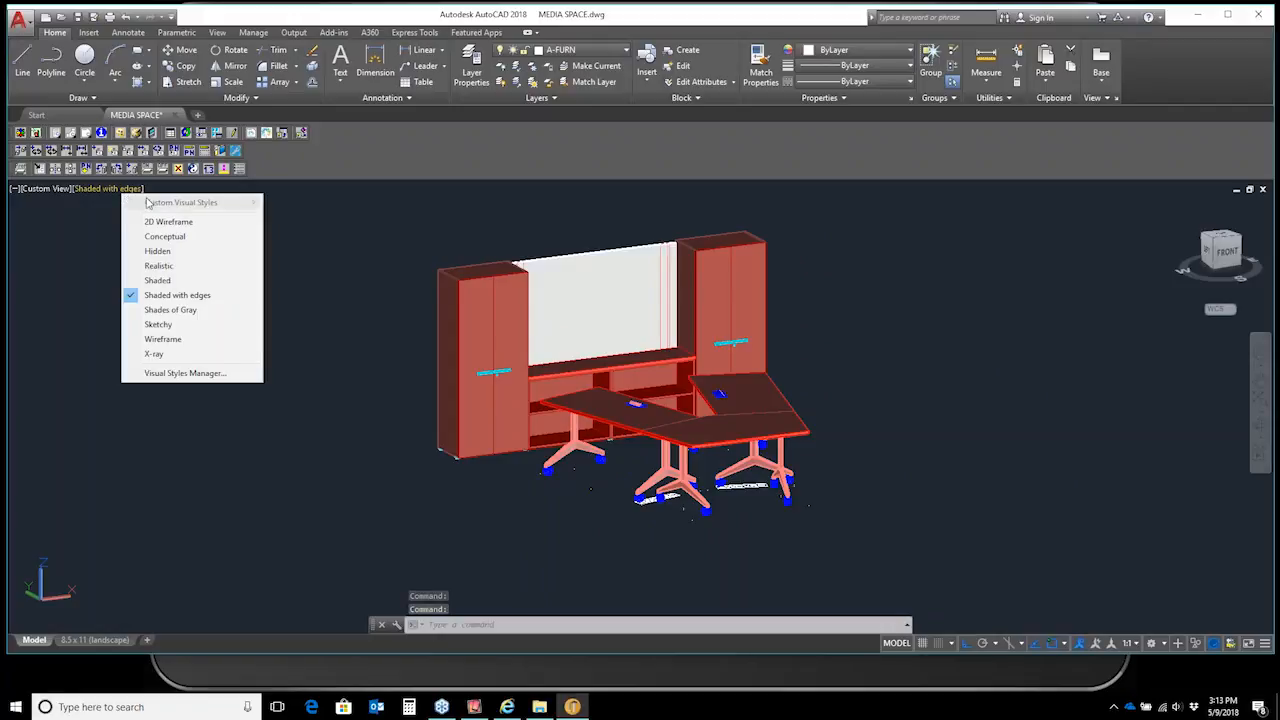
left_click(200, 223)
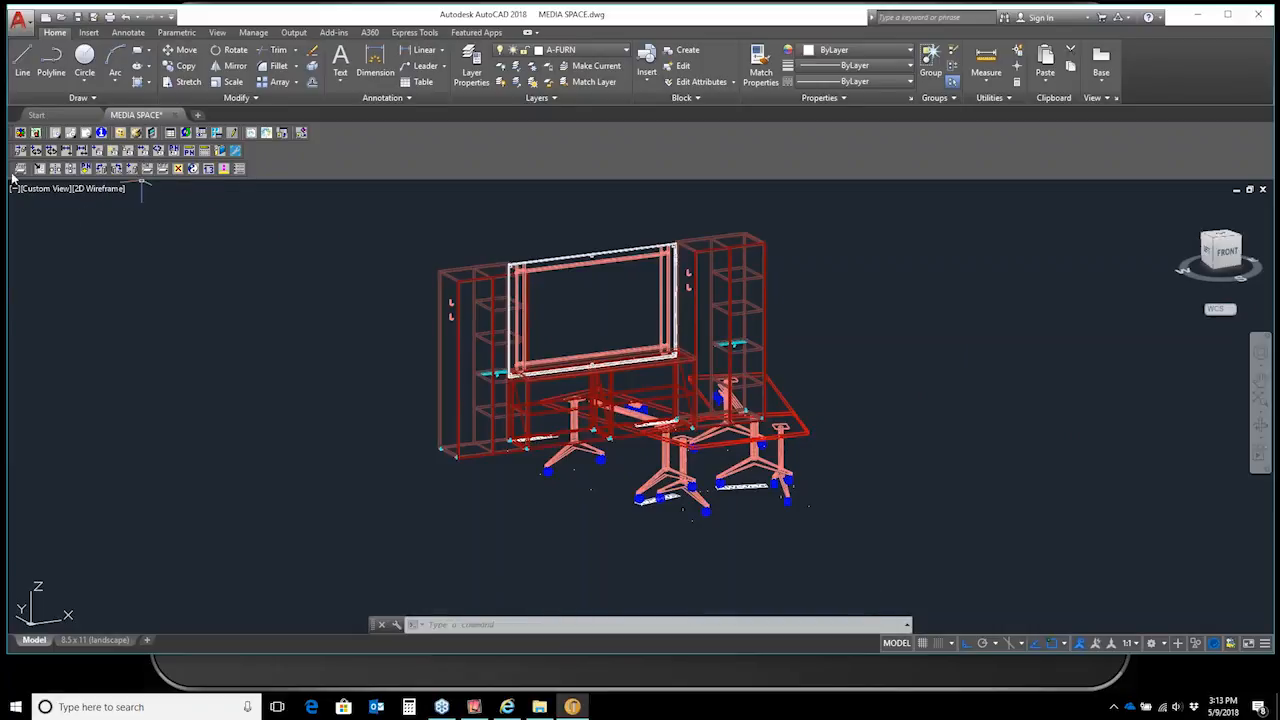
Step: Set the visual style to Conceptual and orbit the furniture model to view it from its front-right side
left_click(100, 189)
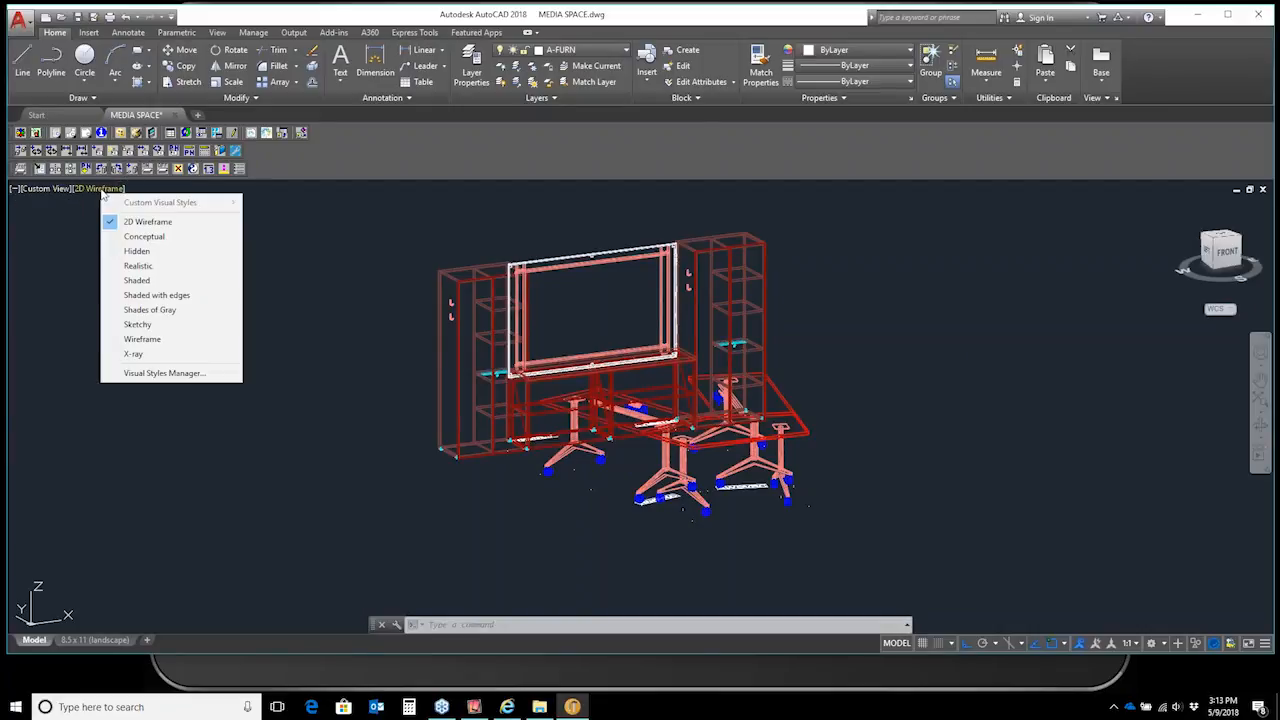
left_click(183, 238)
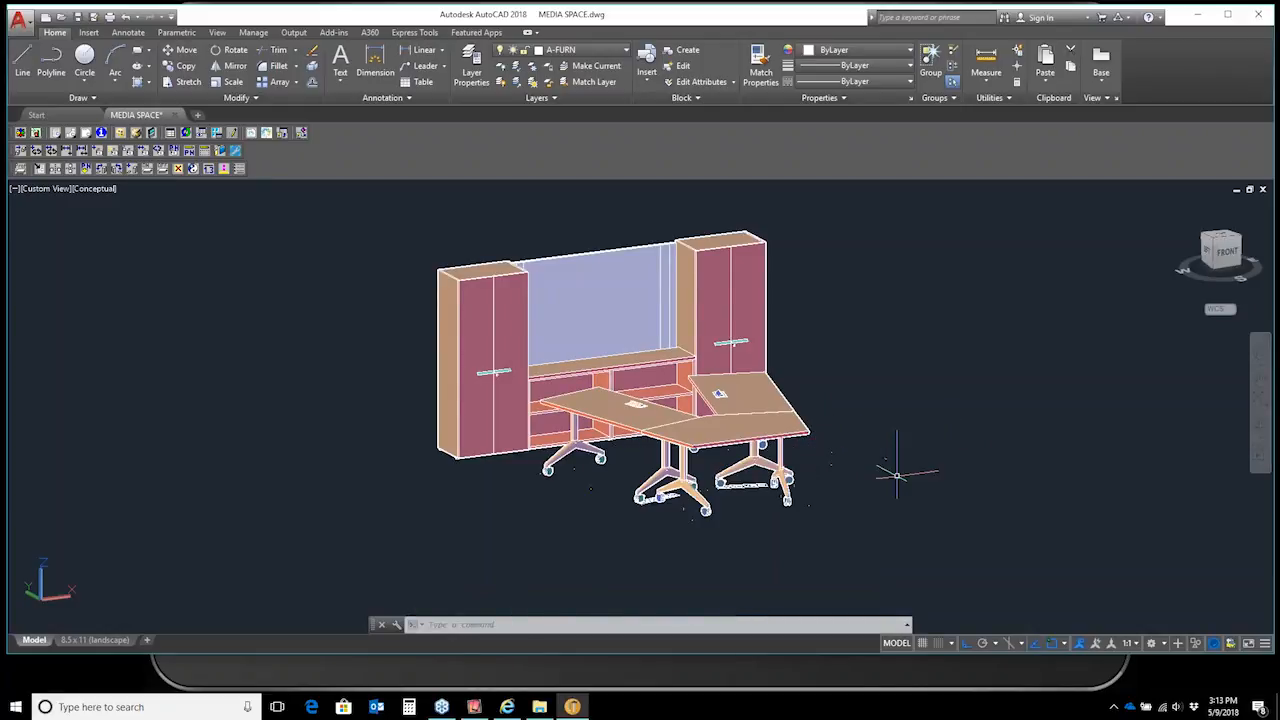
left_click_drag(897, 476, 800, 470)
key("Escape")
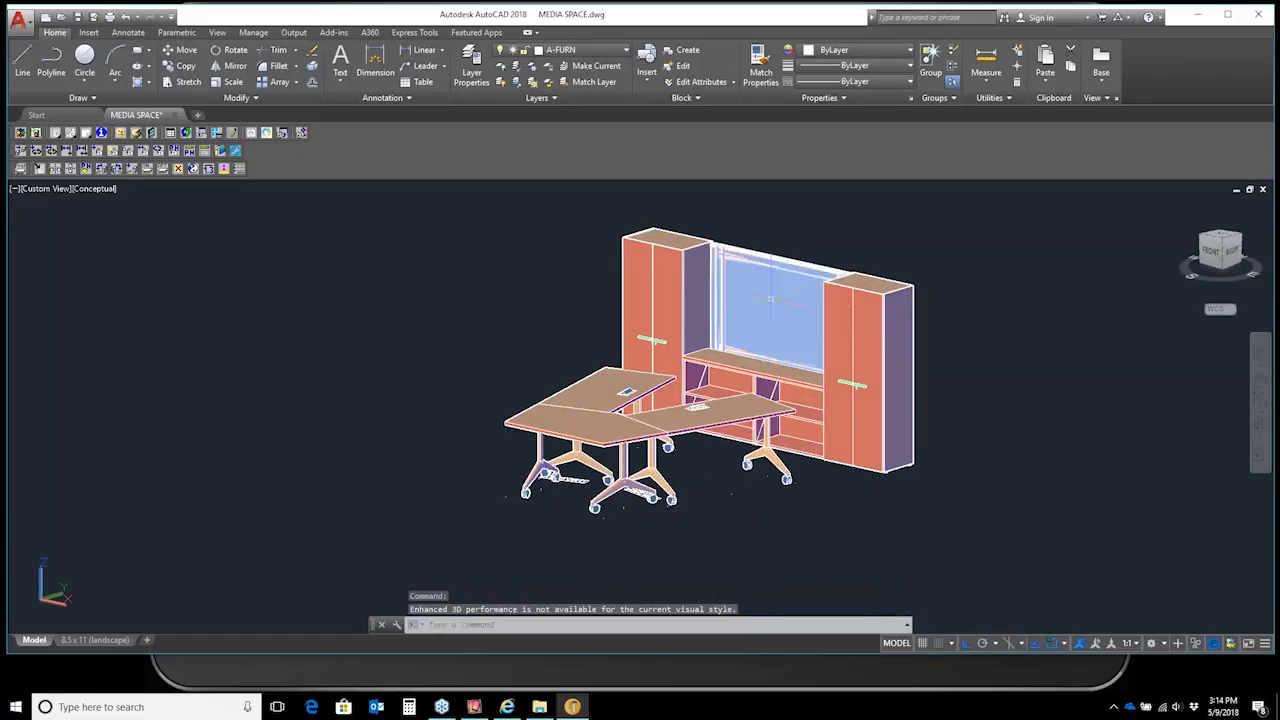
Step: Inspect the block attributes of the tall storage cabinet on the right of the media wall, leaving the values unedited
left_click(883, 305)
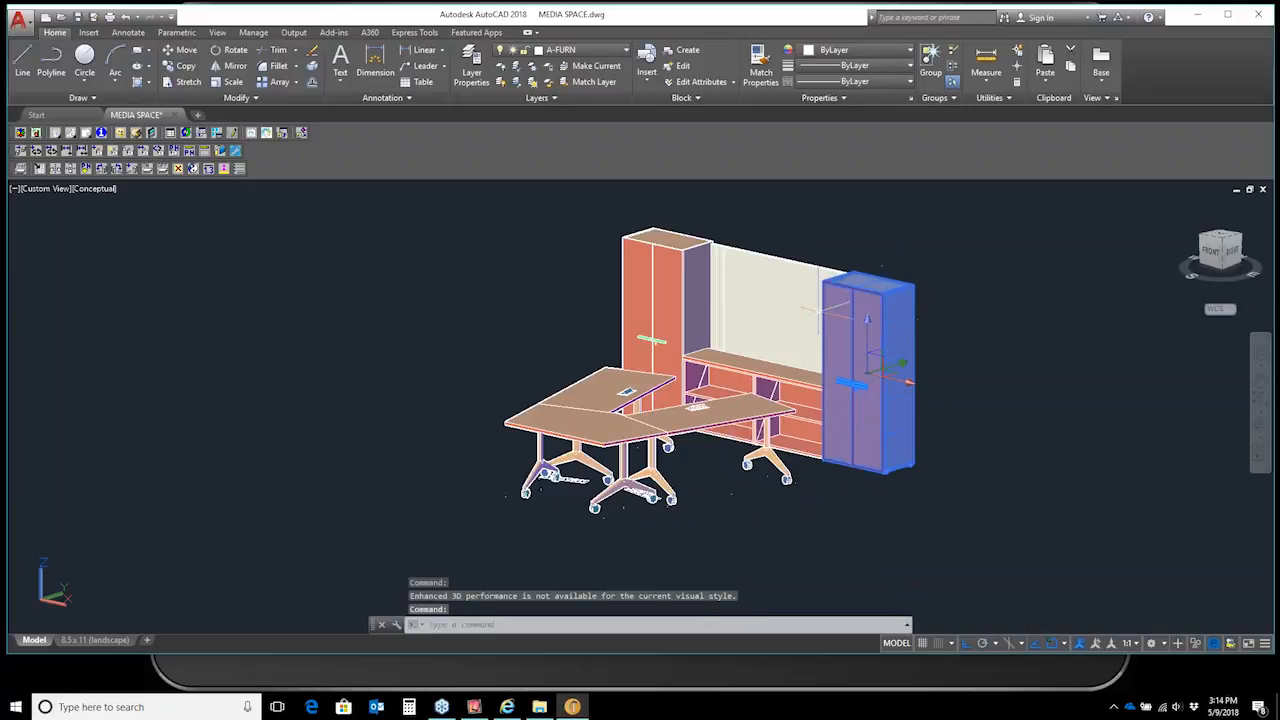
right_click(867, 331)
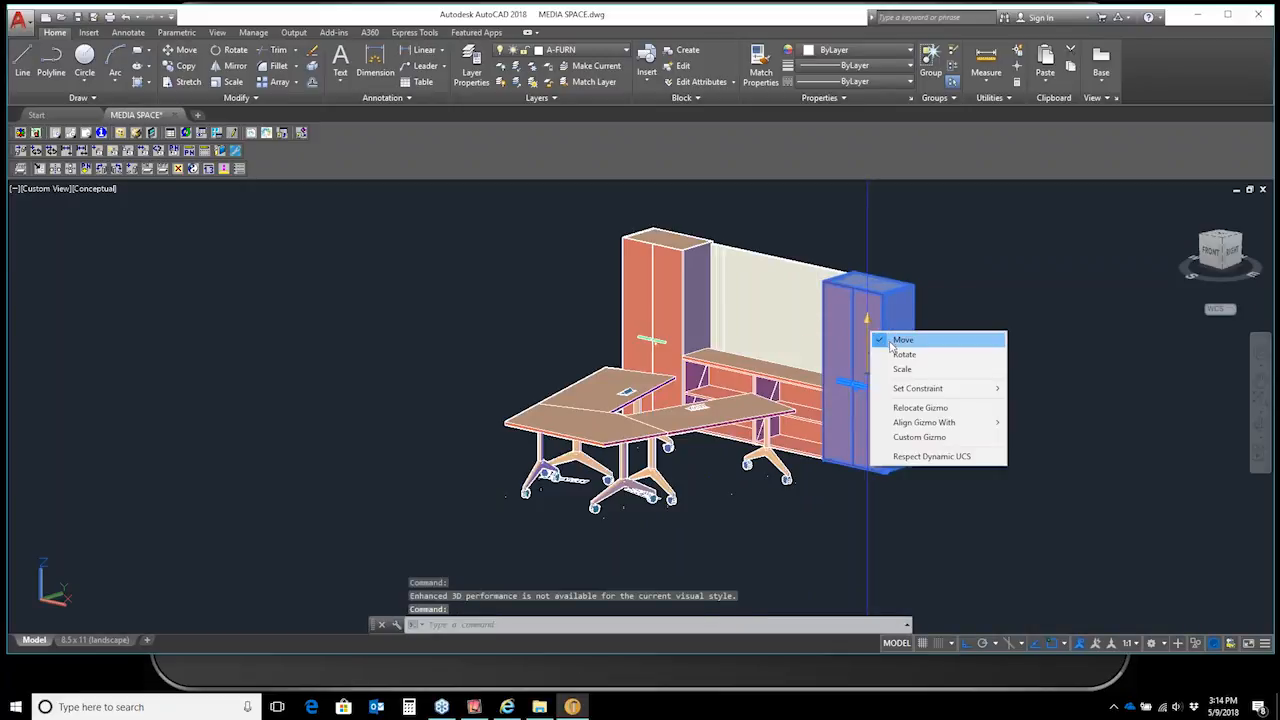
left_click(900, 340)
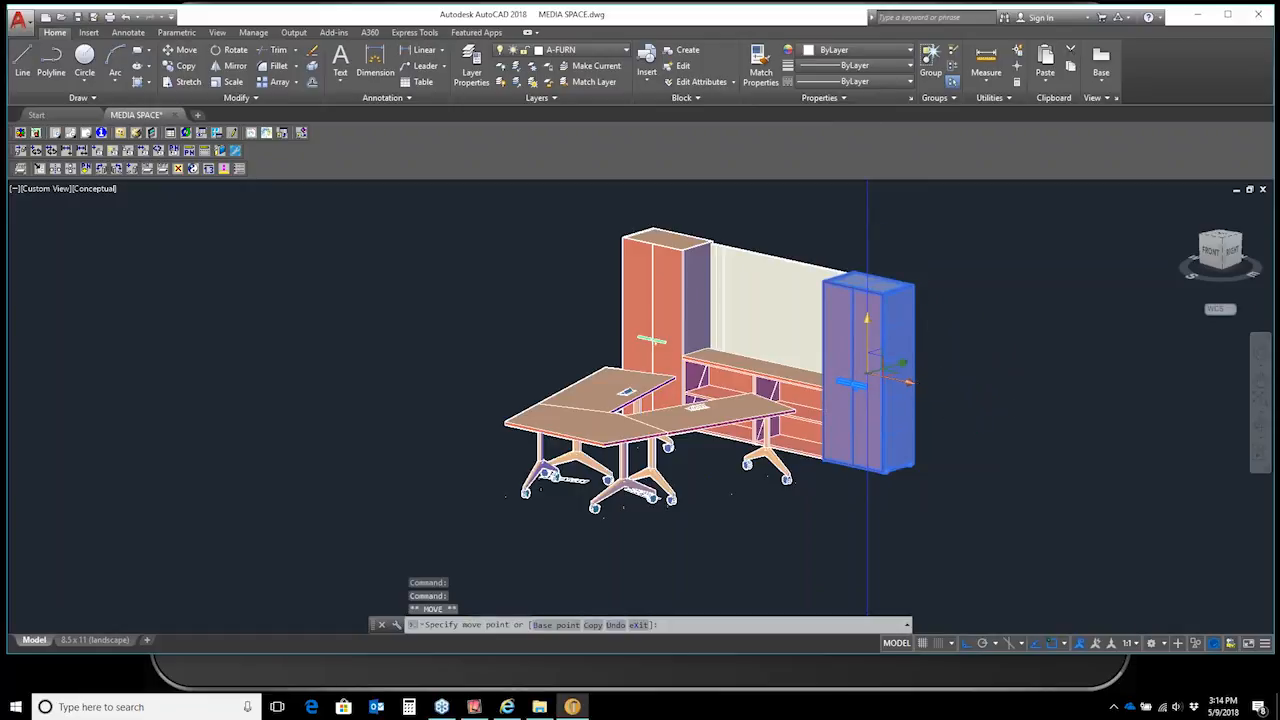
key("Escape")
right_click(830, 336)
left_click(860, 358)
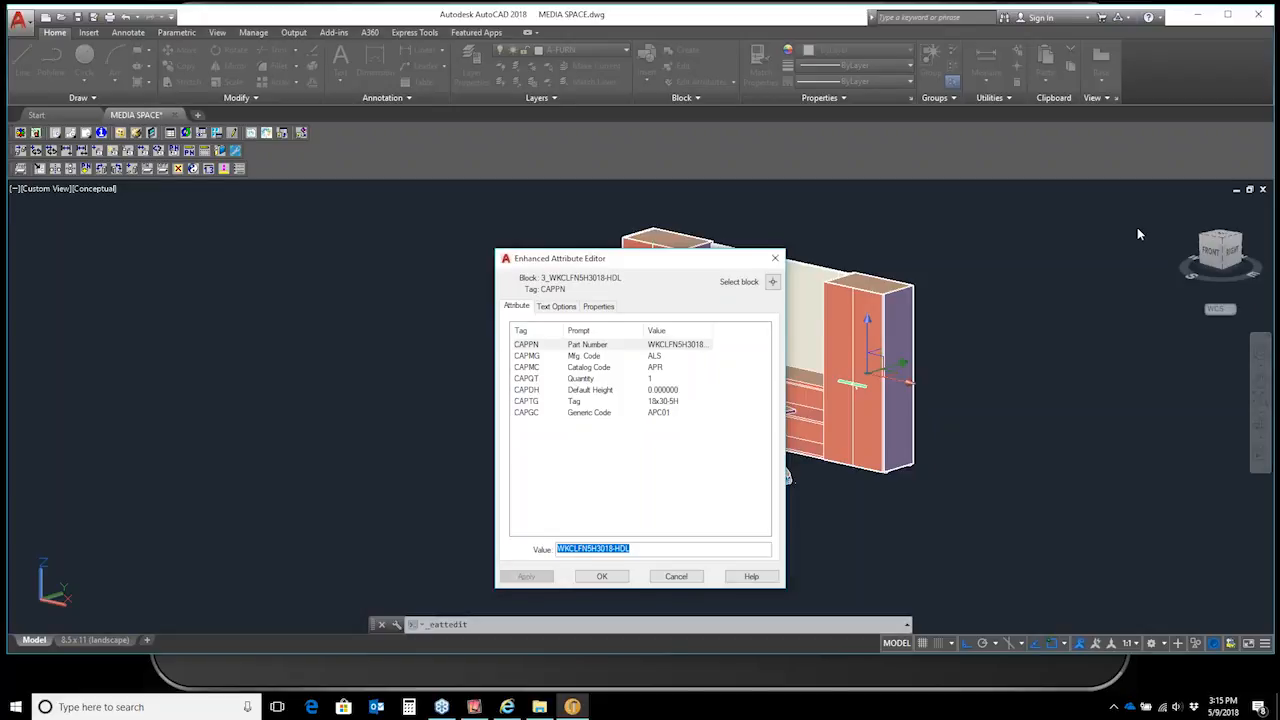
left_click(774, 258)
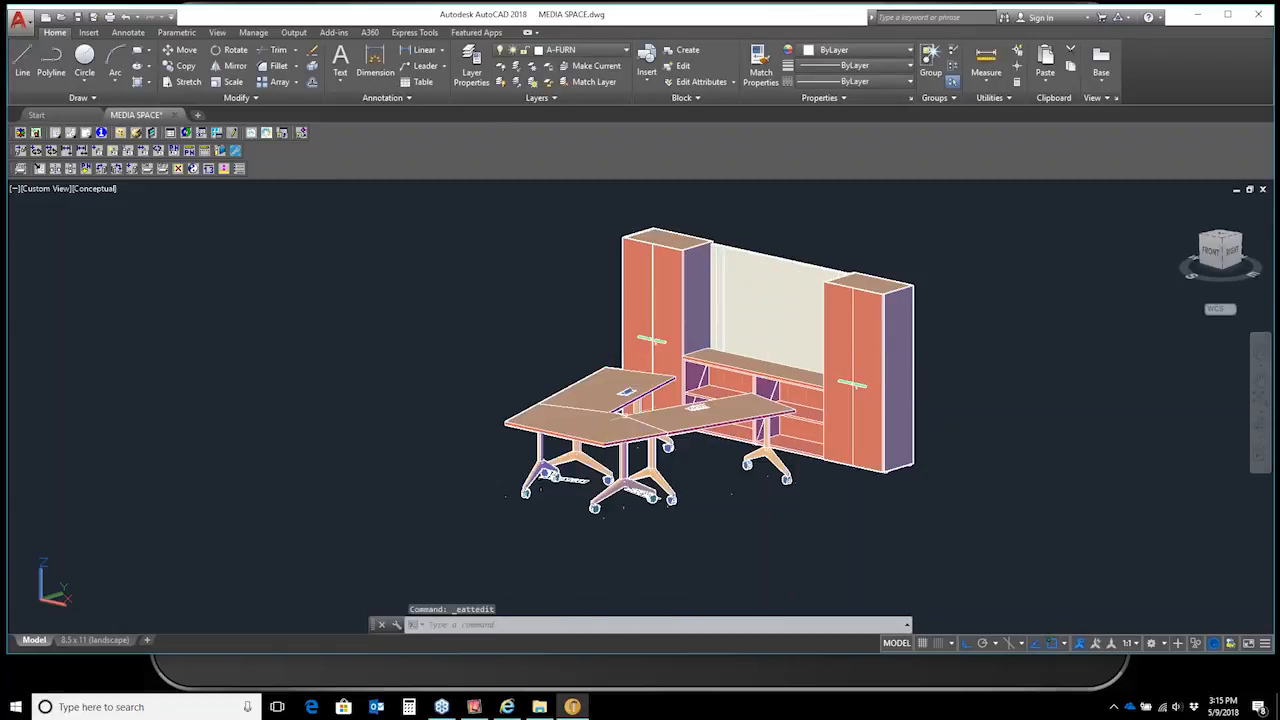
Step: Inspect the block attributes of the rear-left table worksurface and cancel the attribute editor
left_click(589, 390)
right_click(589, 390)
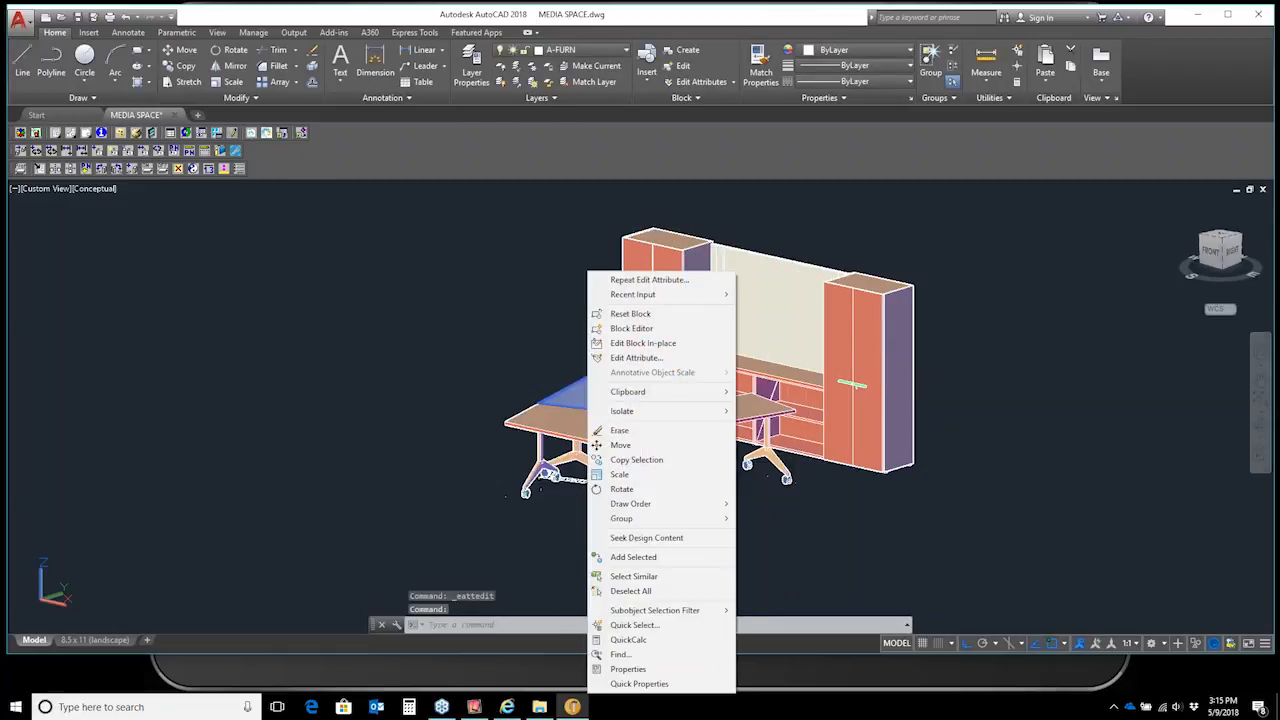
left_click(627, 358)
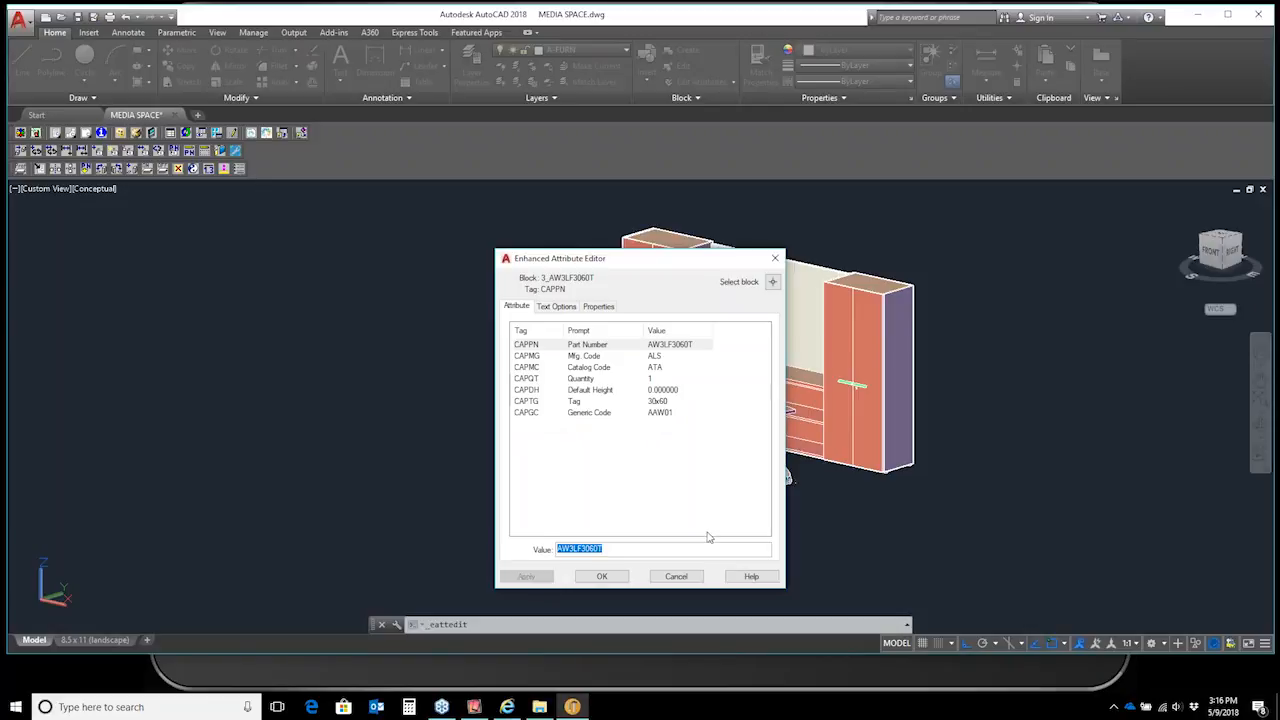
left_click(678, 578)
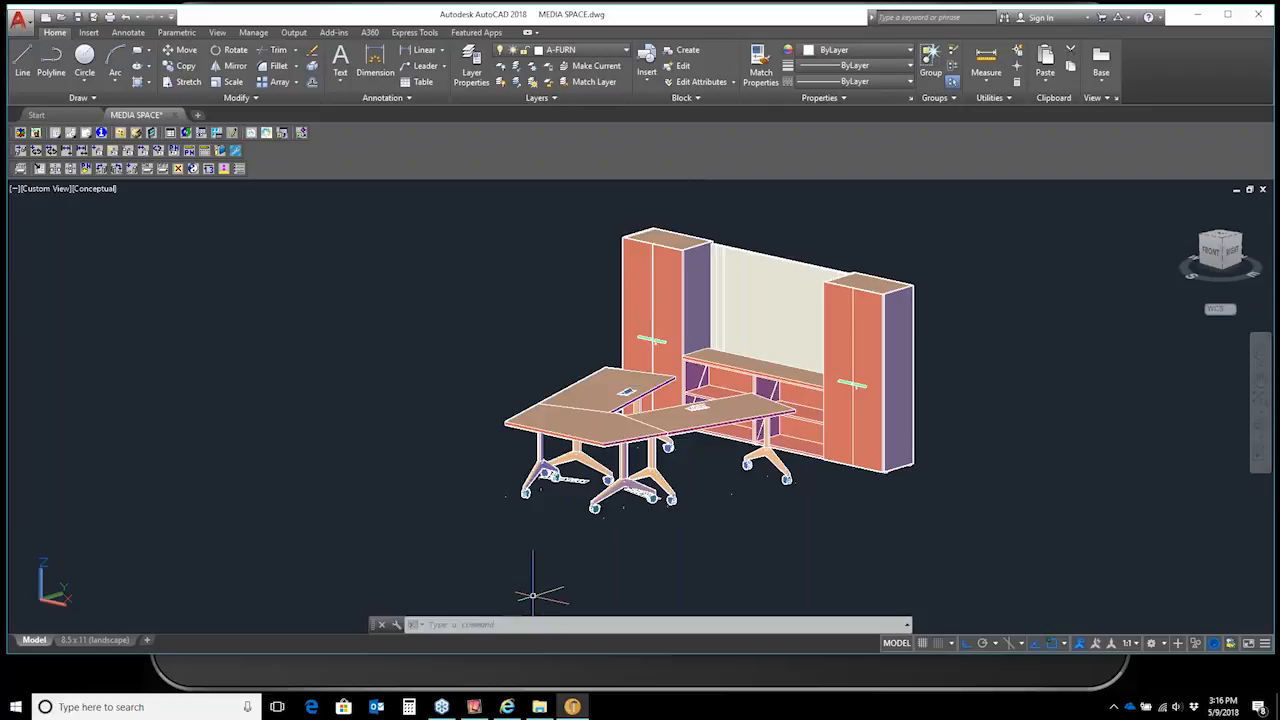
Step: Switch to Internet Explorer and log in to the KITS collaborator with the saved account e-mail and password
left_click(507, 707)
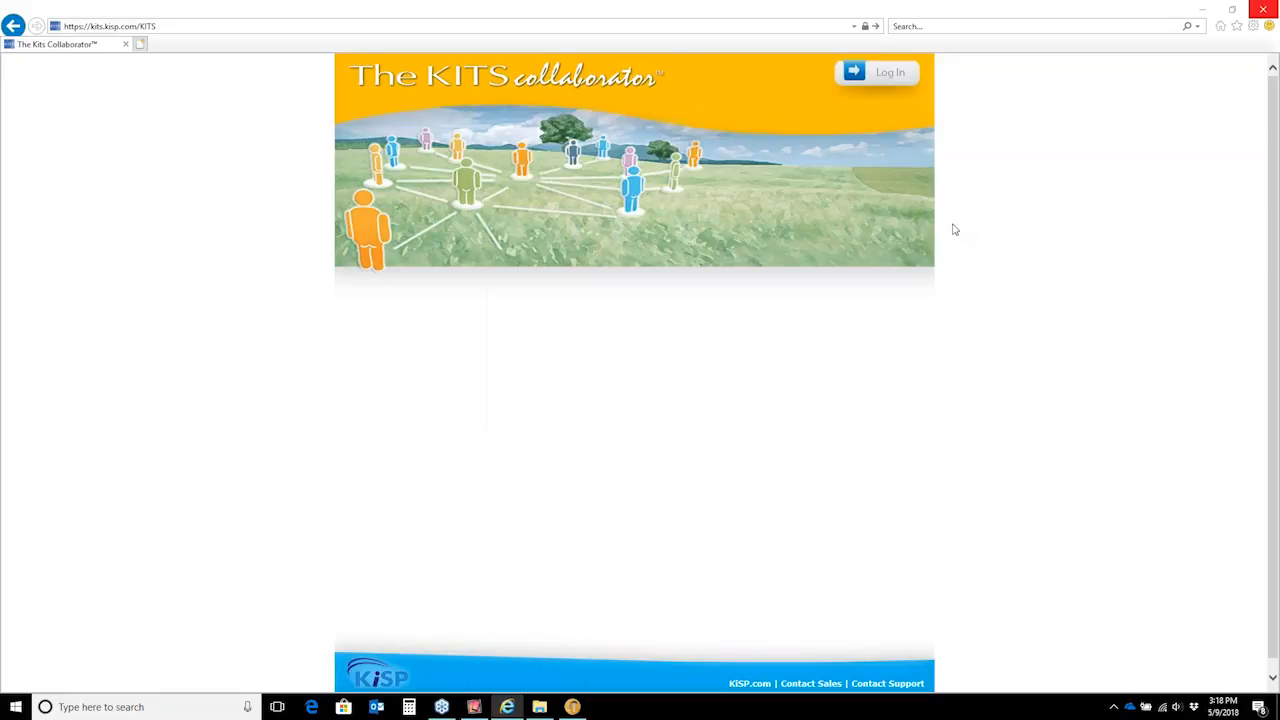
left_click(882, 73)
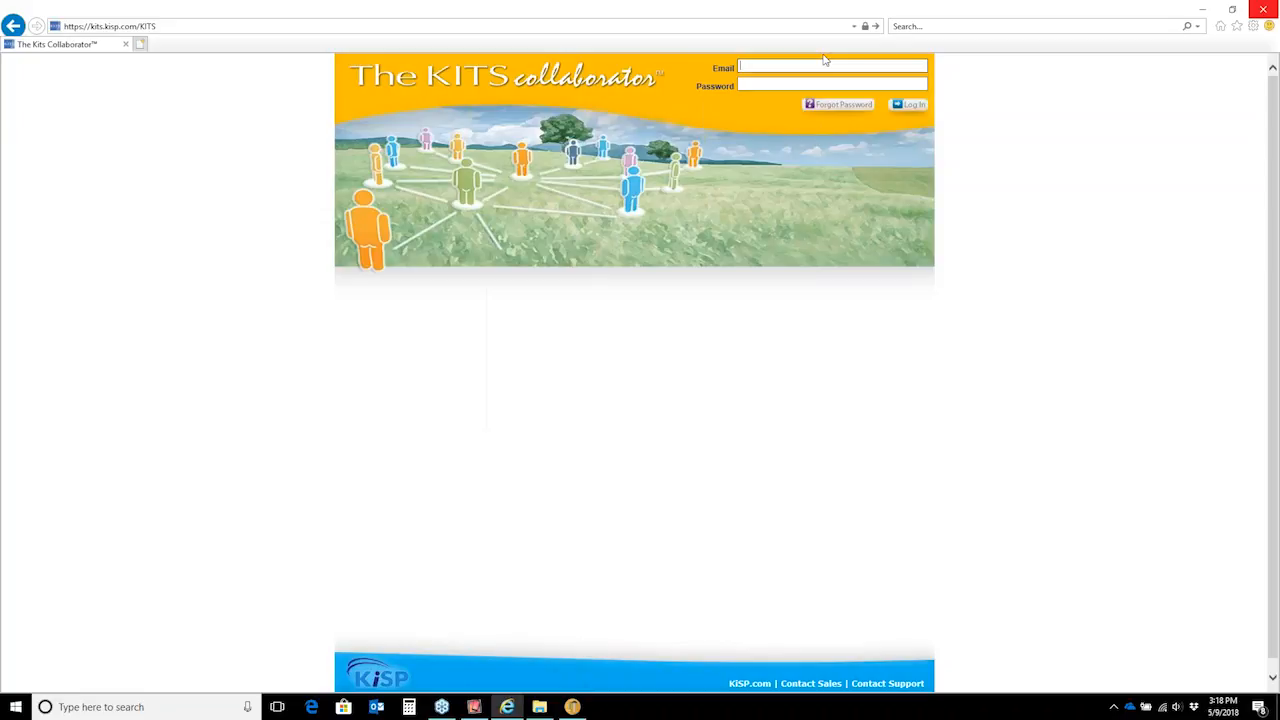
key("Down")
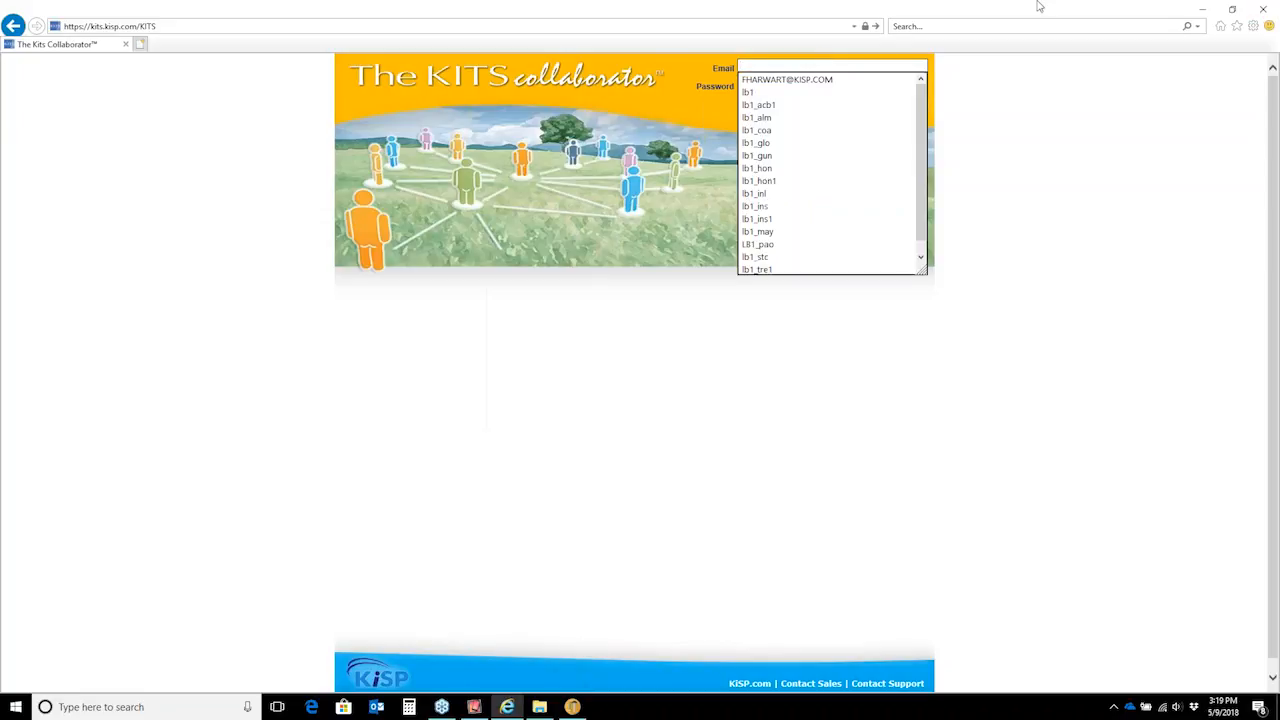
key("Down")
key("Return")
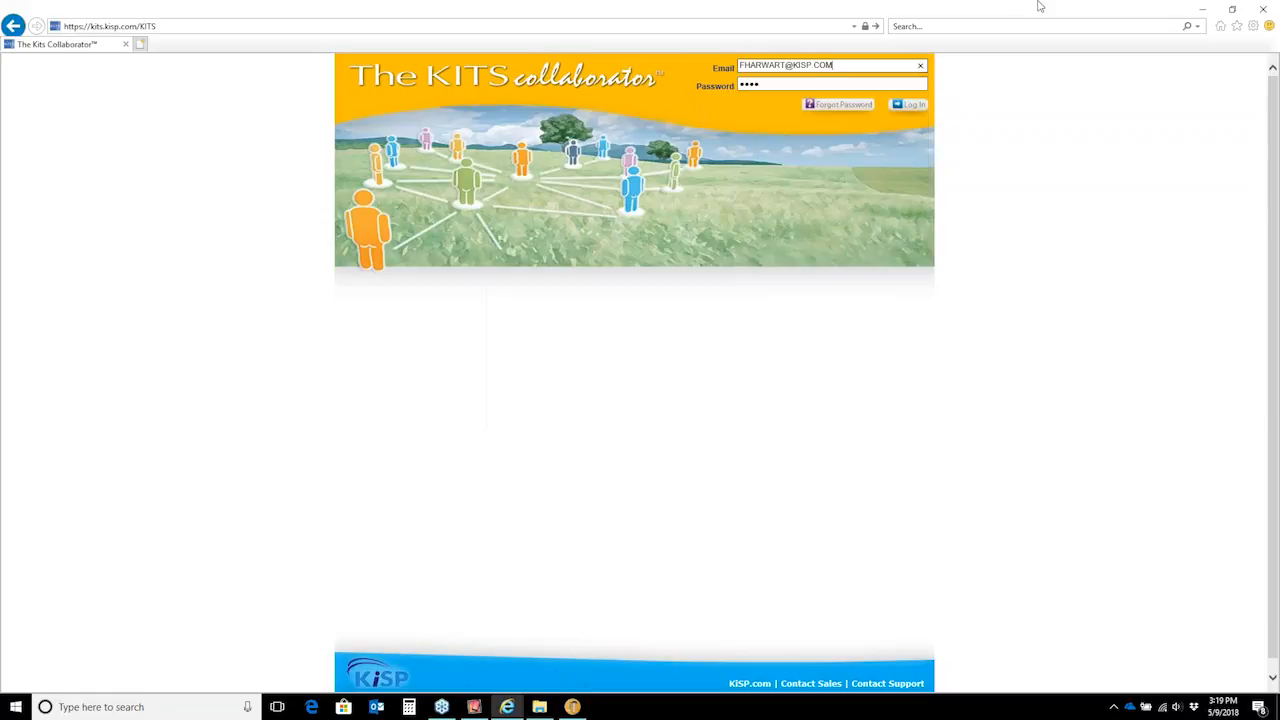
key("Return")
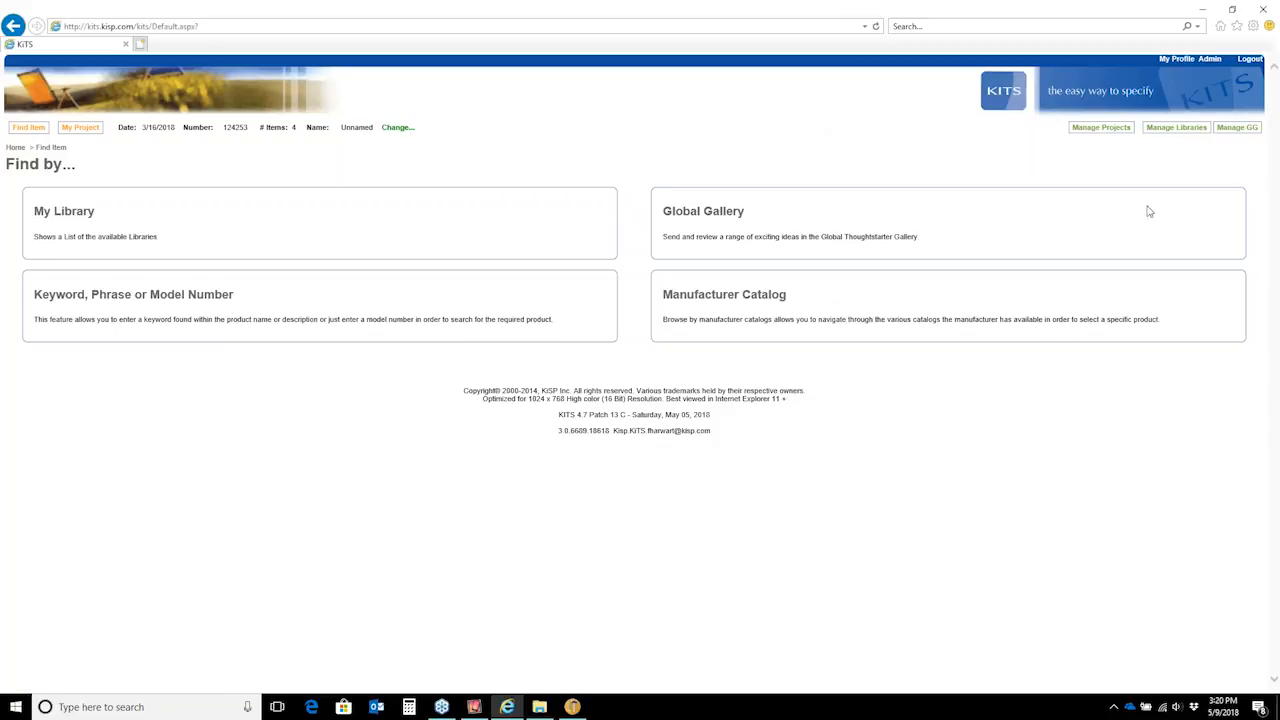
Step: Open project management and look through the list of web projects
left_click(1092, 131)
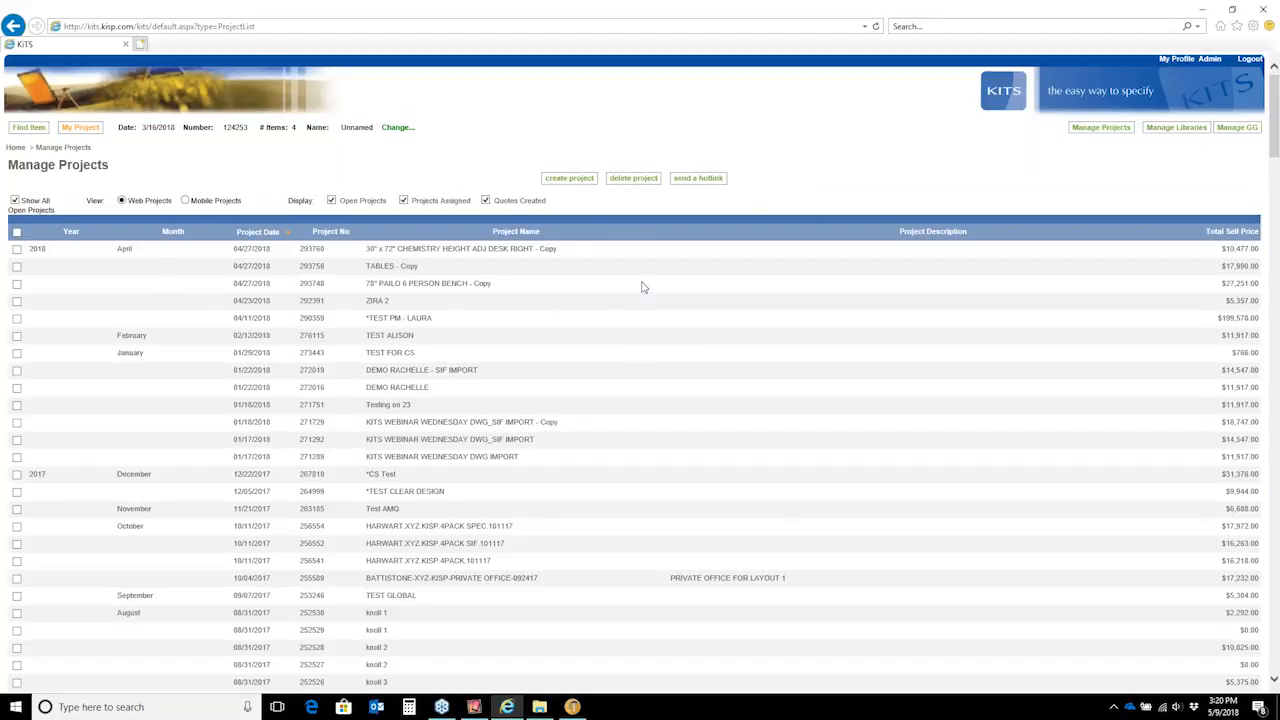
scroll(643, 288, "down", 4)
scroll(643, 288, "down", 9)
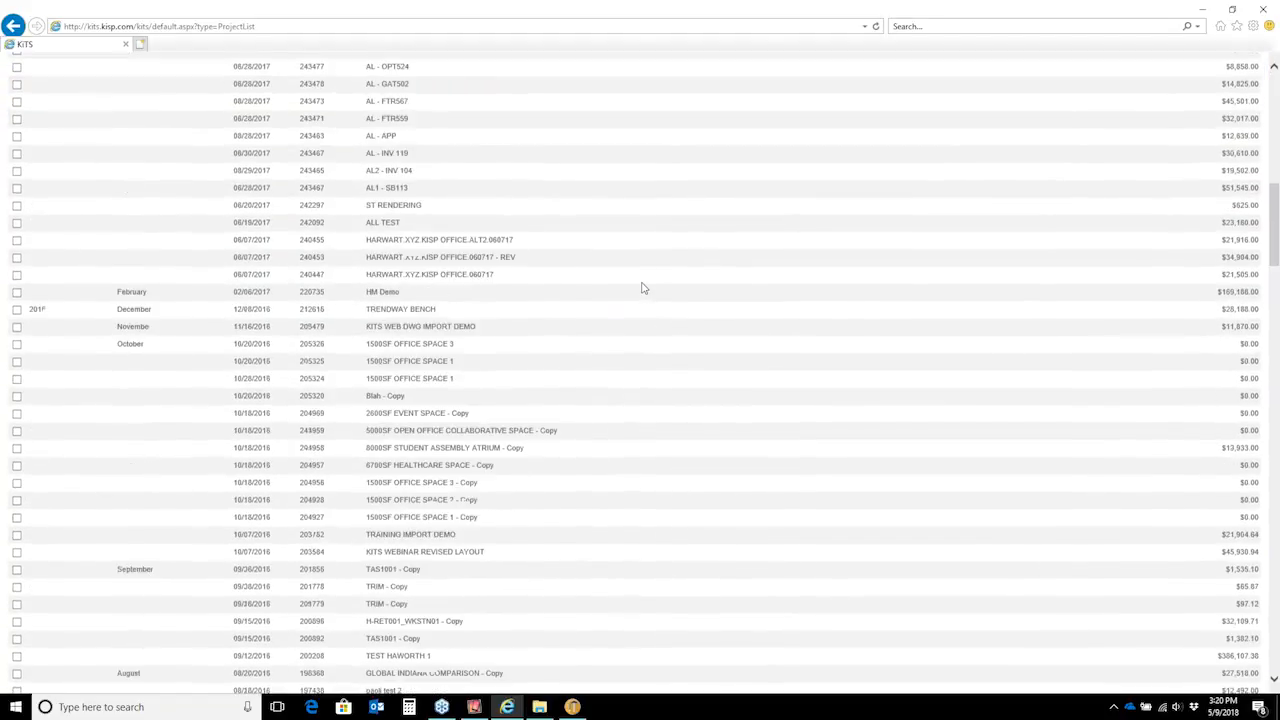
scroll(643, 285, "down", 2)
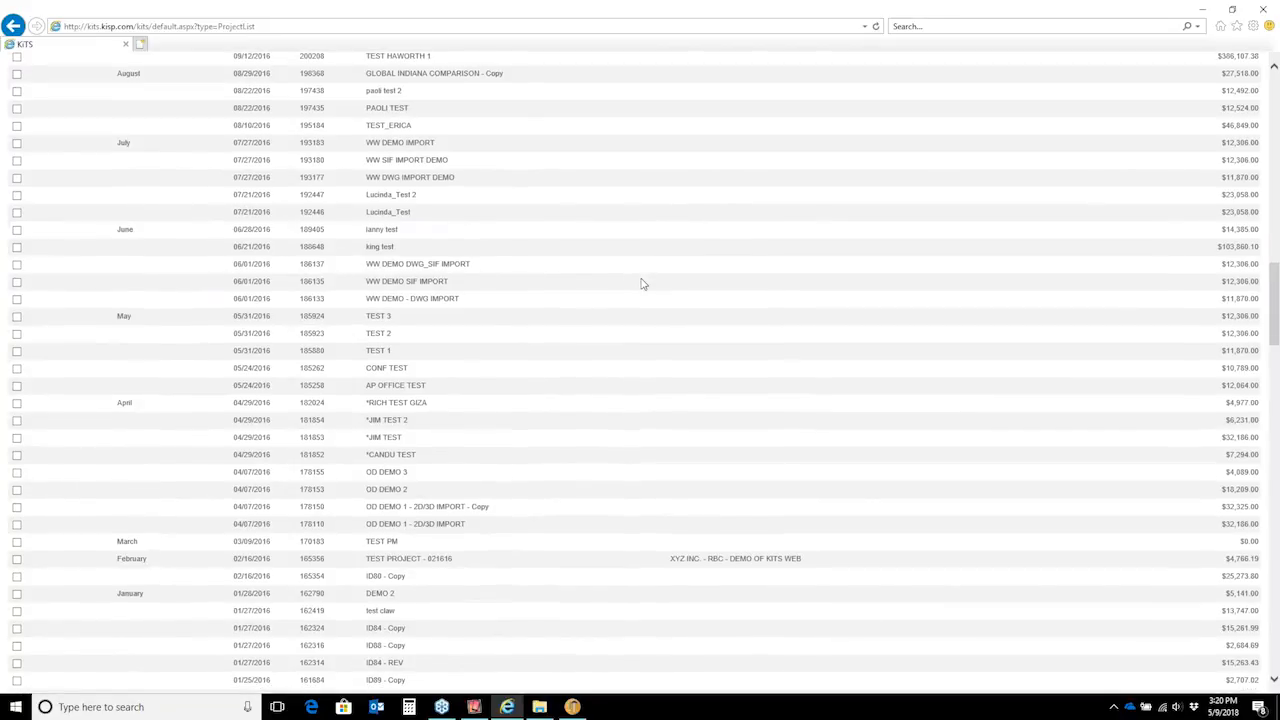
scroll(641, 284, "up", 15)
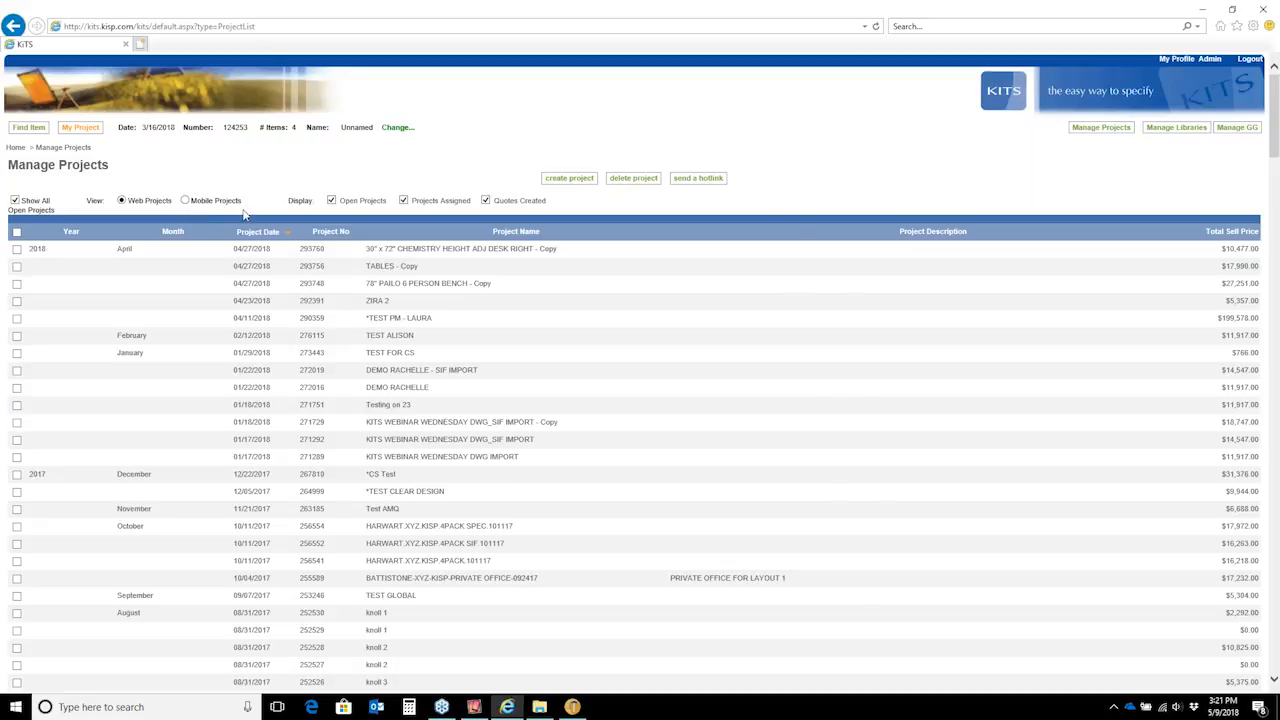
Step: Show the mobile projects and look through the list of open projects
left_click(185, 201)
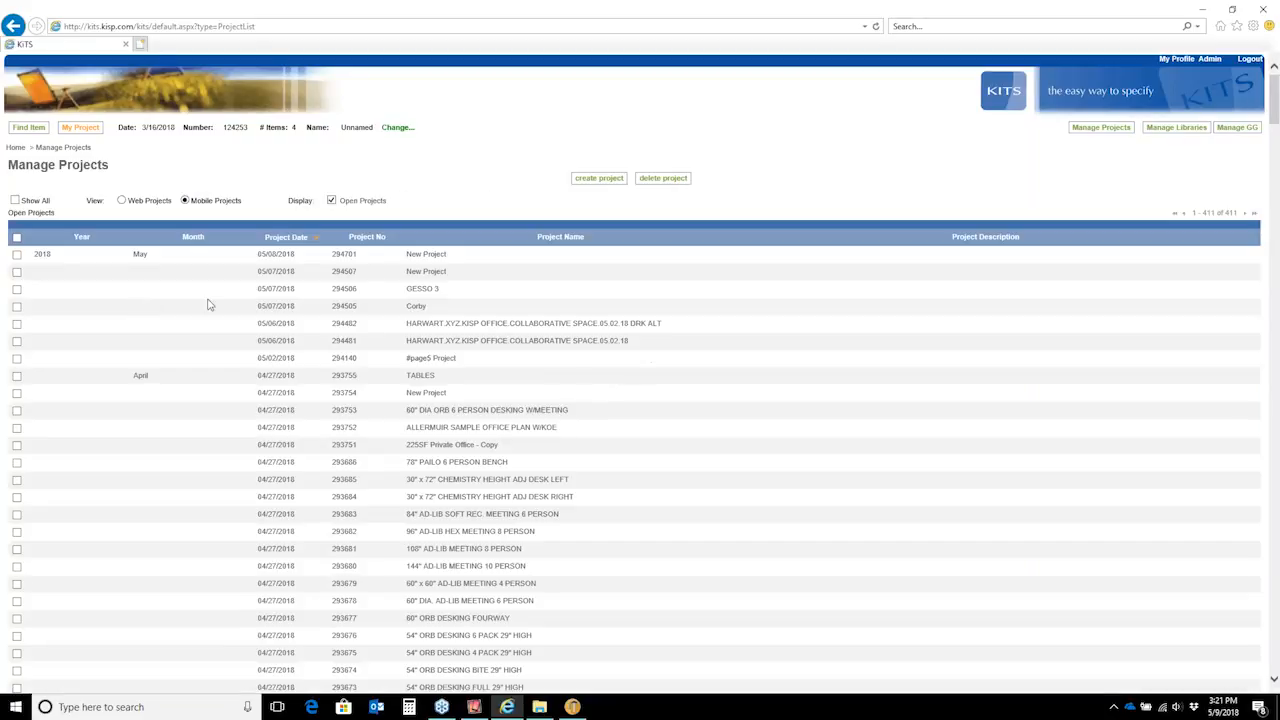
scroll(377, 265, "down", 7)
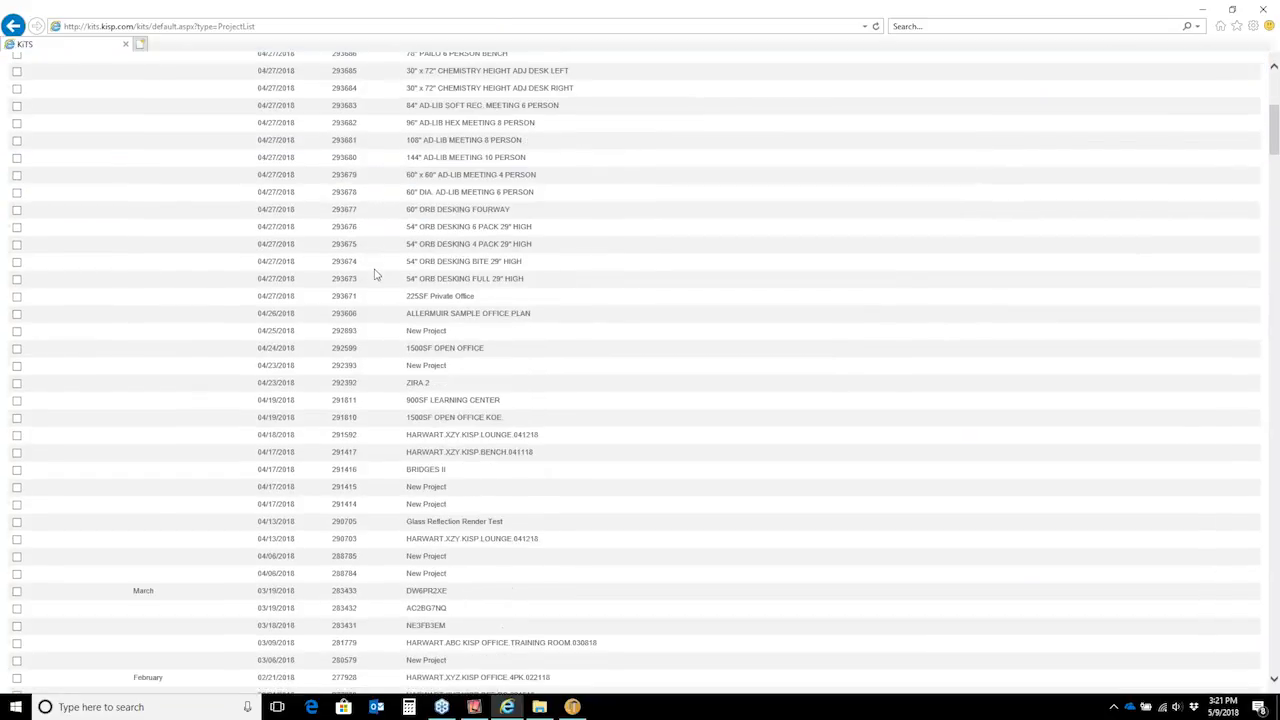
scroll(372, 273, "down", 18)
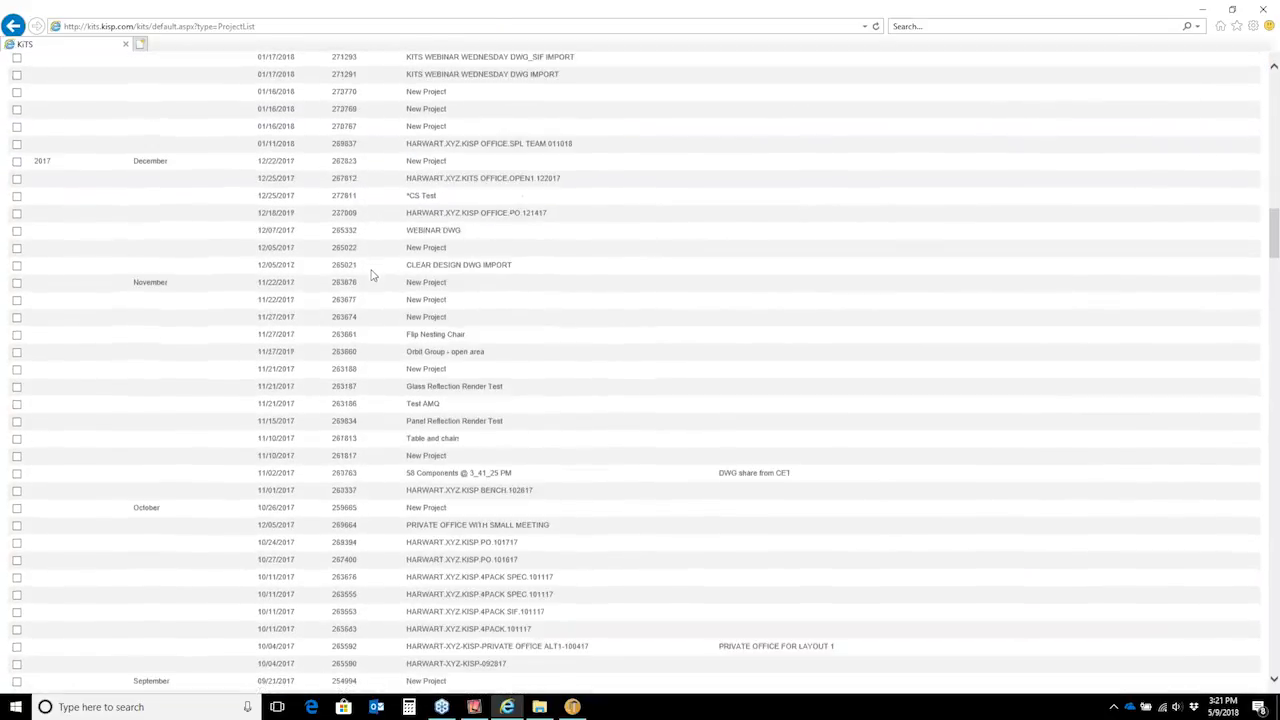
scroll(367, 274, "down", 20)
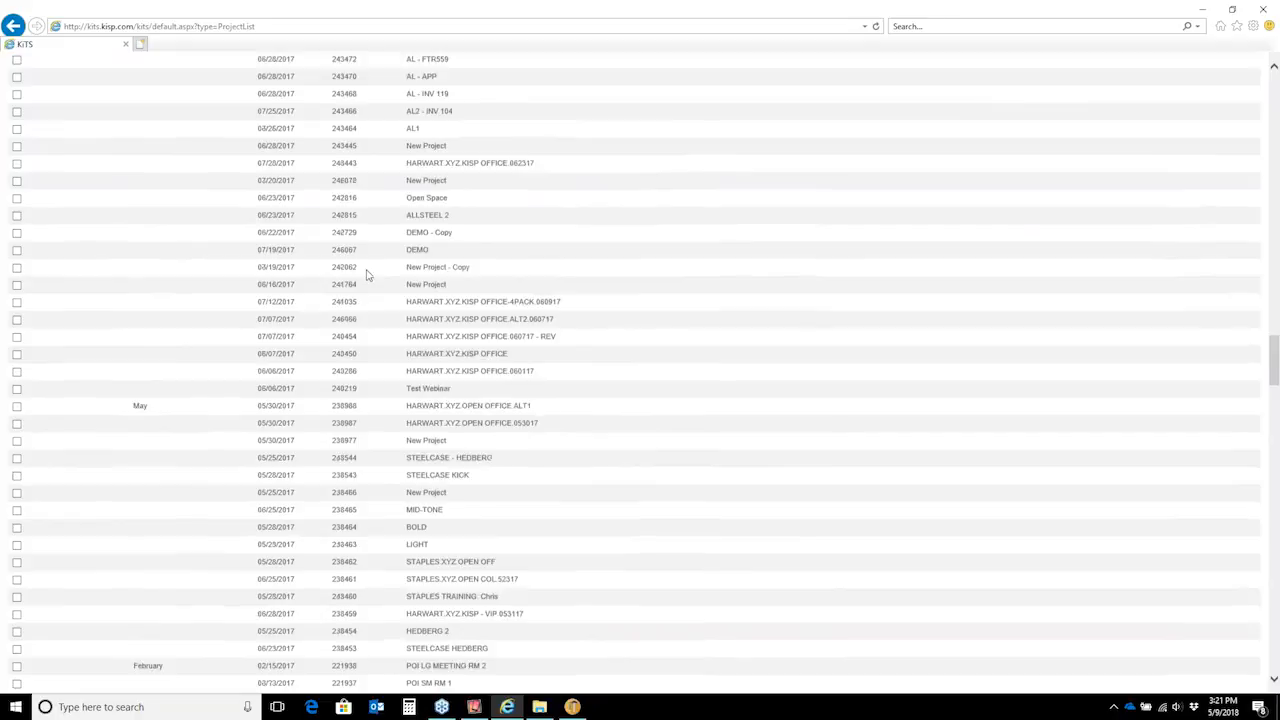
scroll(367, 274, "down", 12)
scroll(367, 274, "up", 5)
scroll(367, 274, "up", 20)
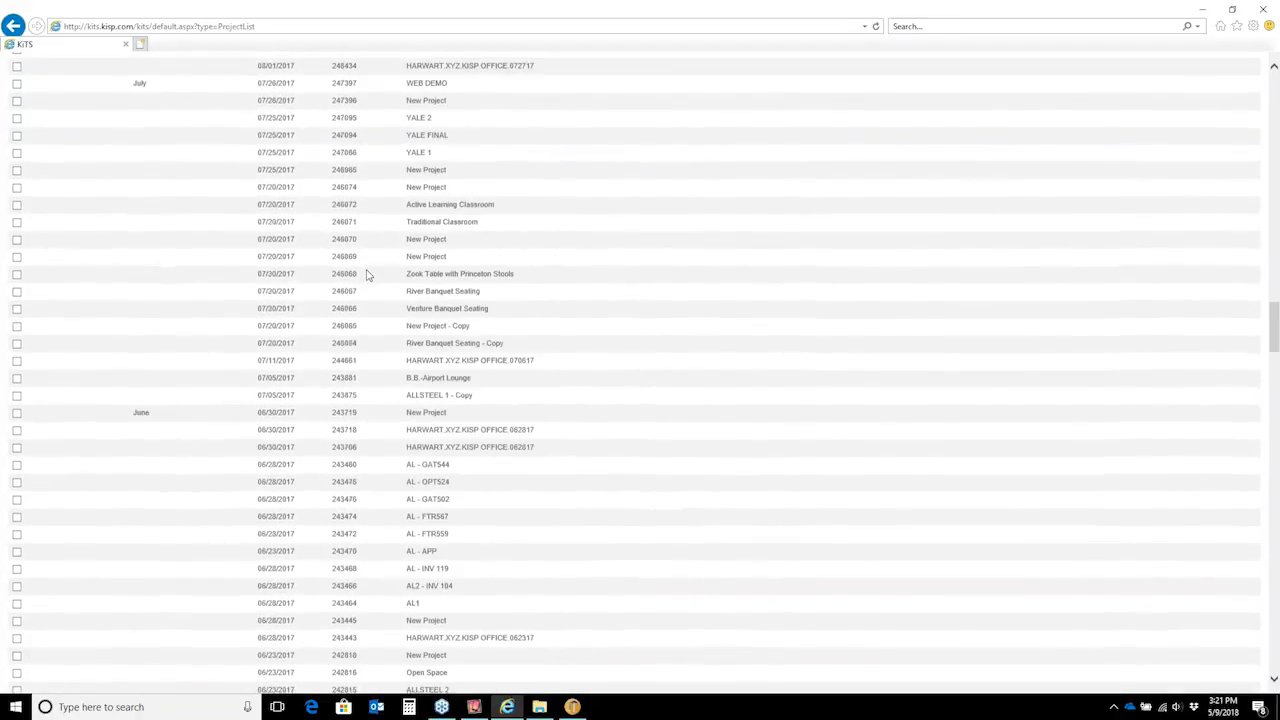
scroll(367, 274, "up", 20)
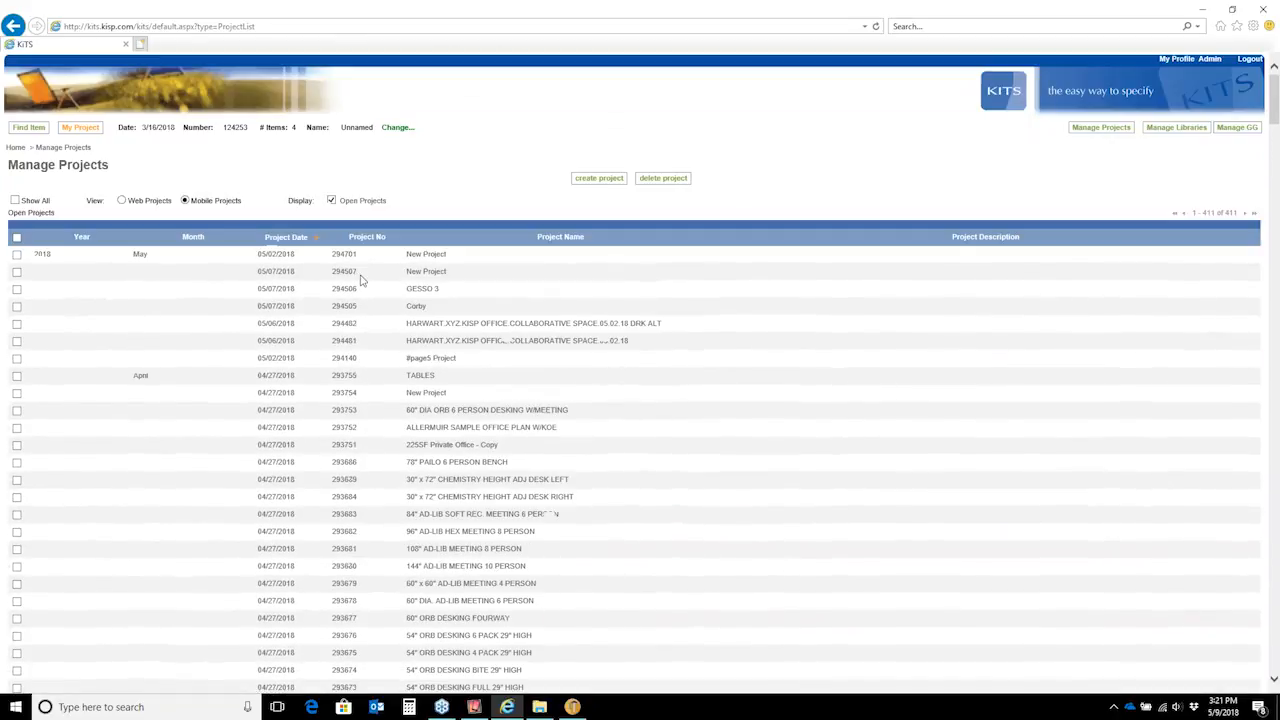
Step: Compare the web and mobile project lists, ending with the web projects displayed
left_click(122, 200)
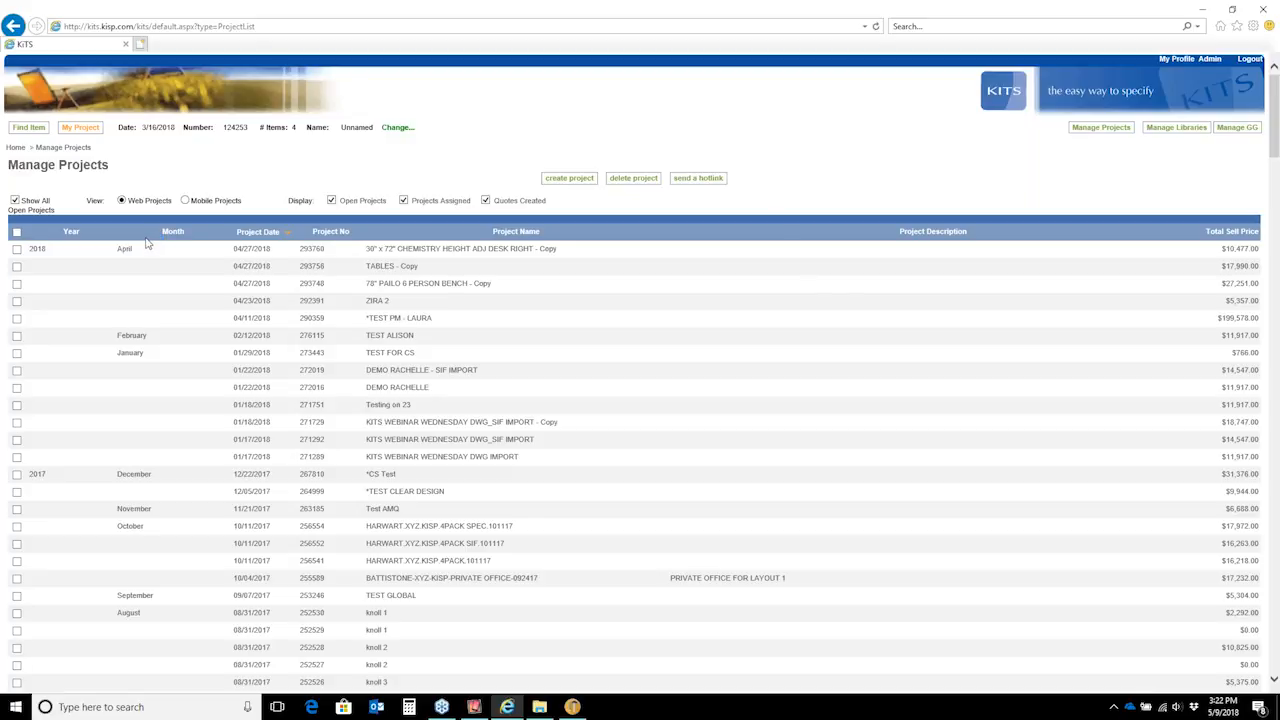
left_click(185, 200)
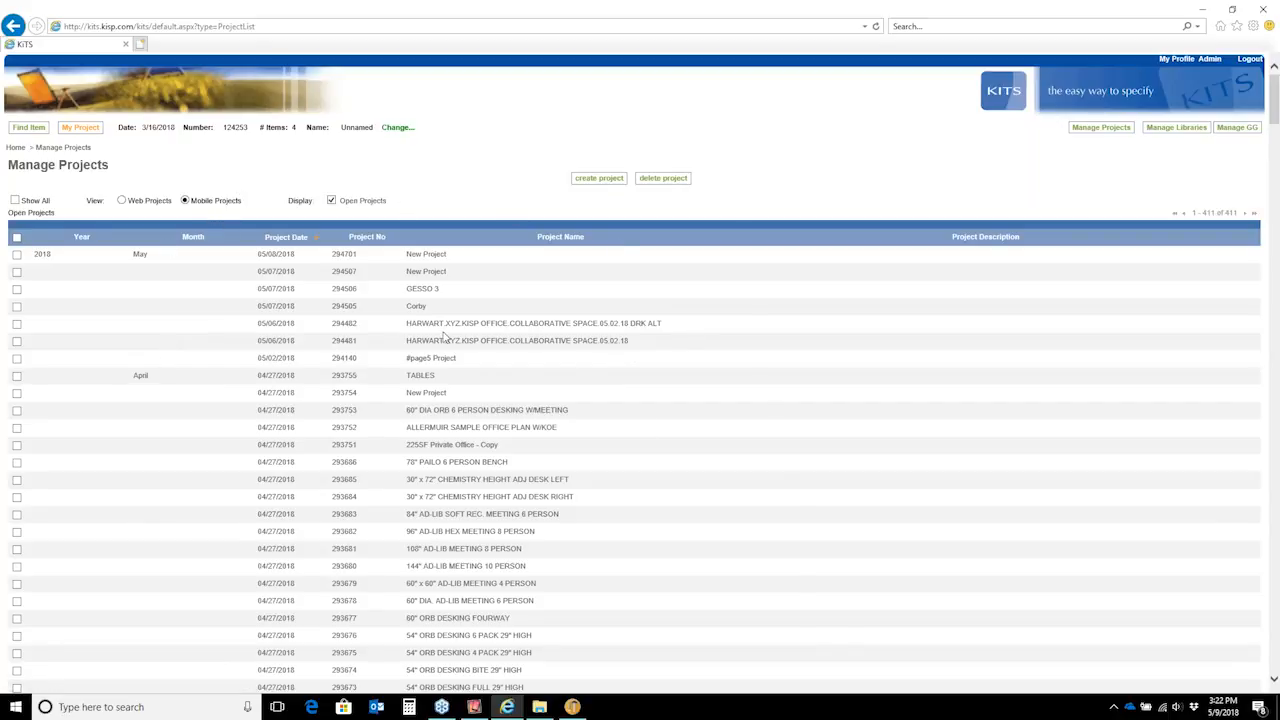
left_click(122, 201)
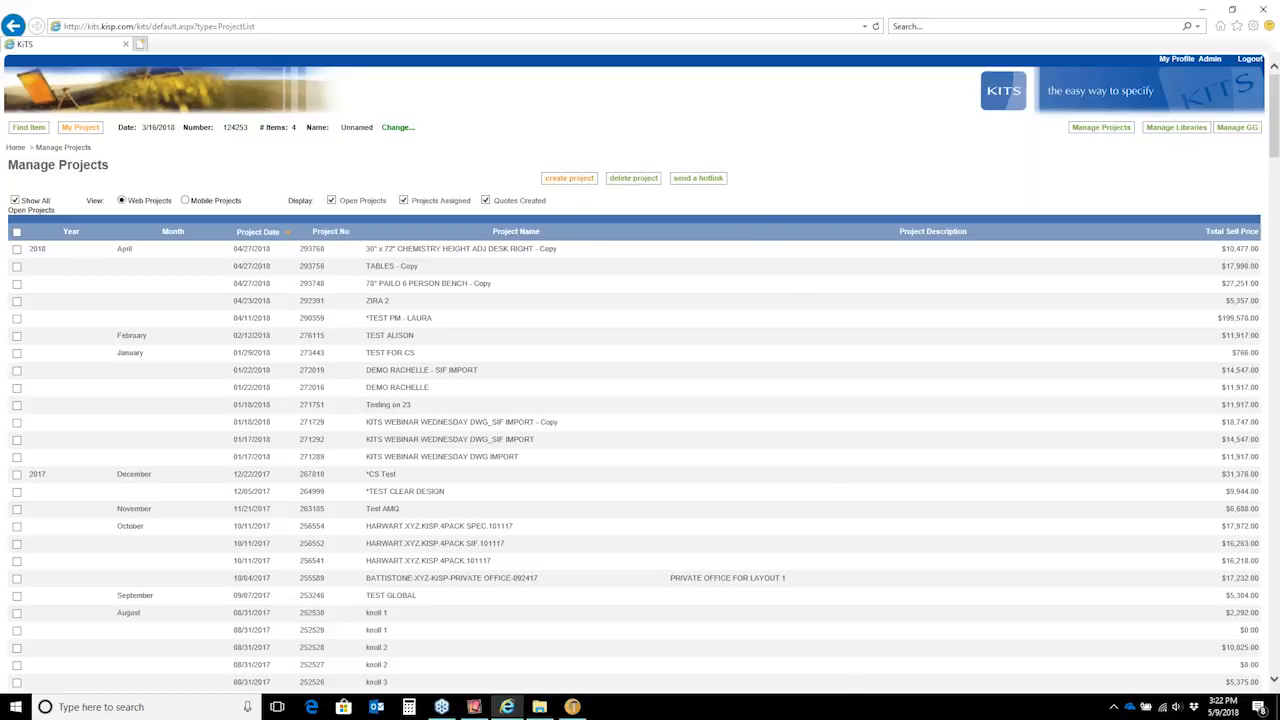
Step: Start a new web project and bring the IMPORT DWG folder in File Explorer beside the project details form
left_click(569, 178)
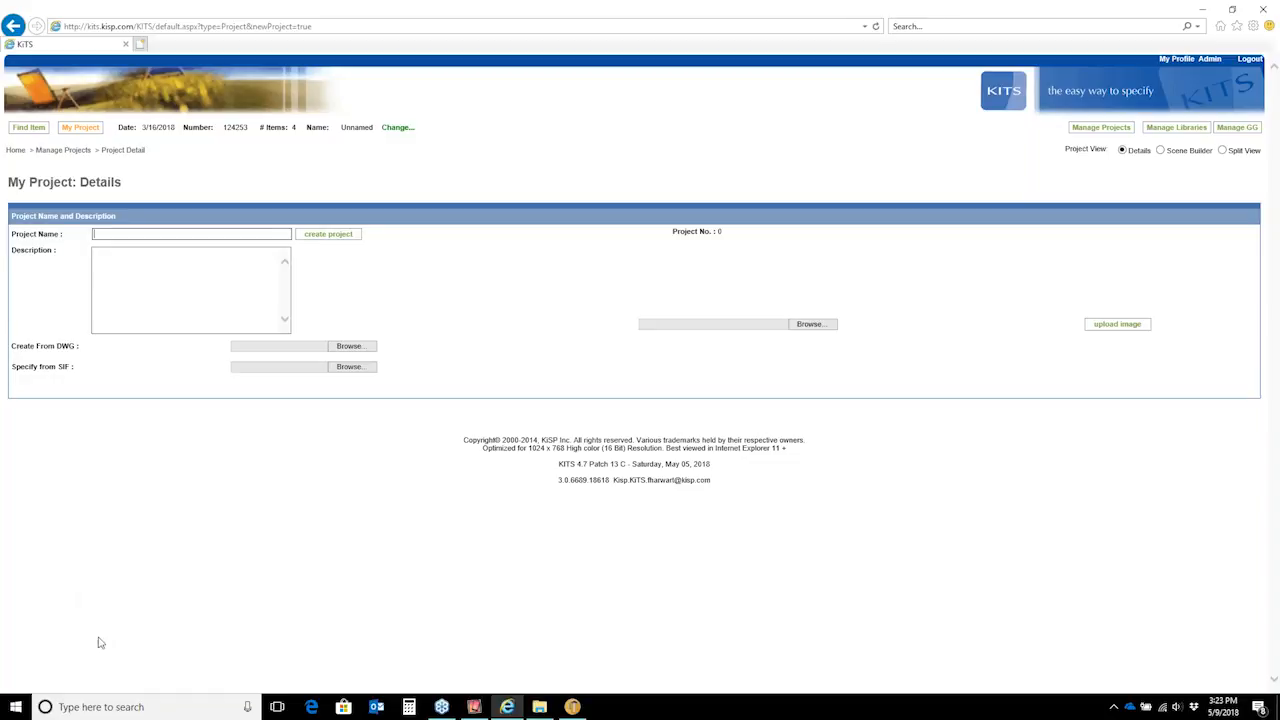
left_click(539, 707)
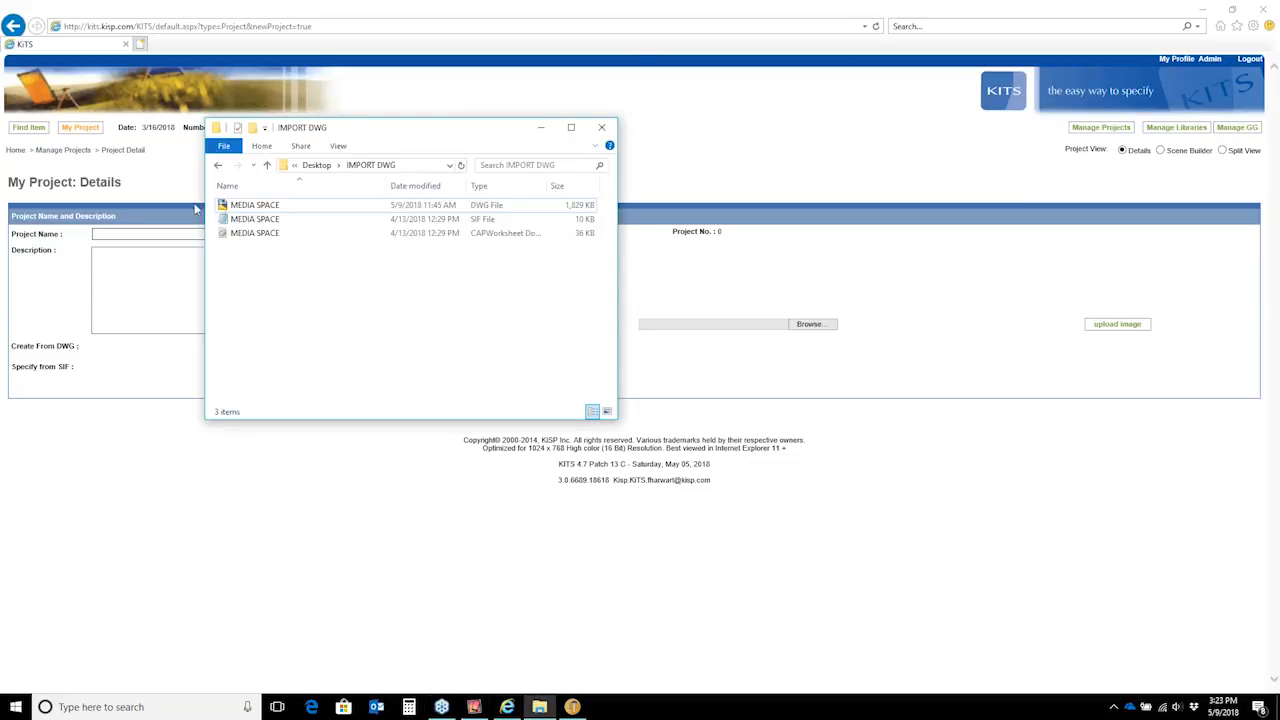
left_click_drag(377, 131, 625, 121)
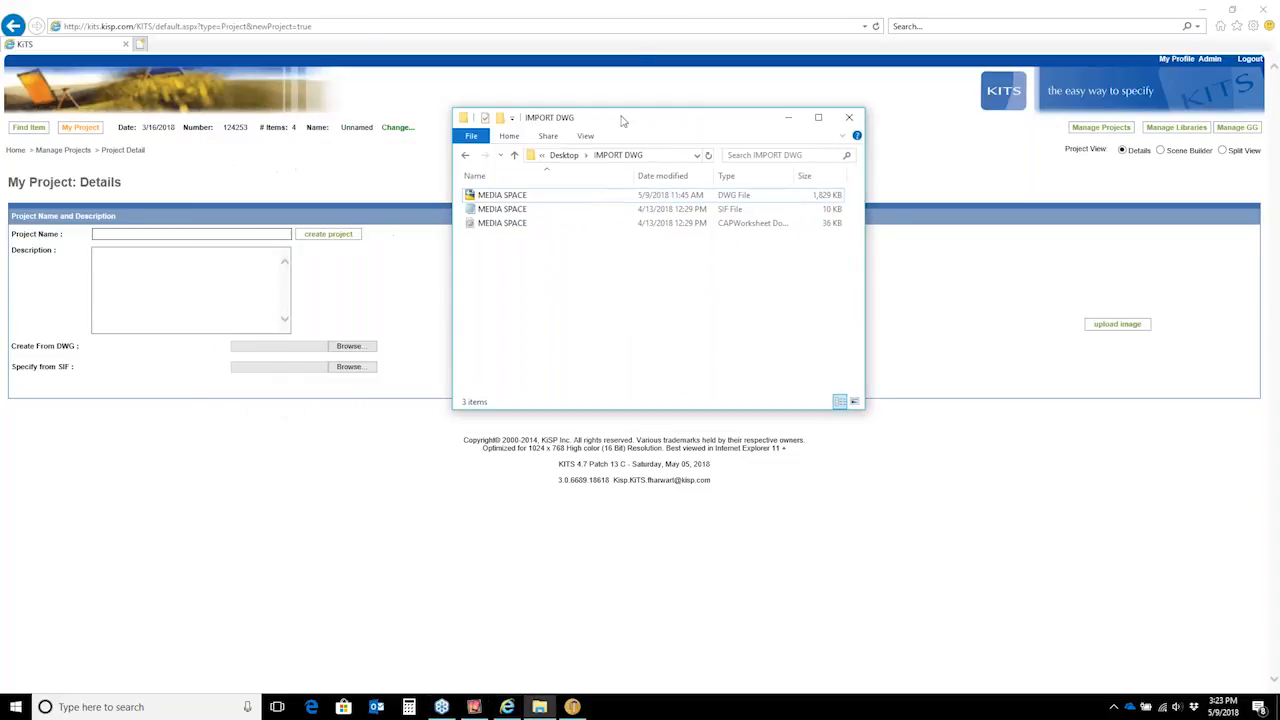
Step: Name the new project with the owner's surname followed by ".XYZ.KISP OFFICE.MEDIA.050918"
left_click(255, 294)
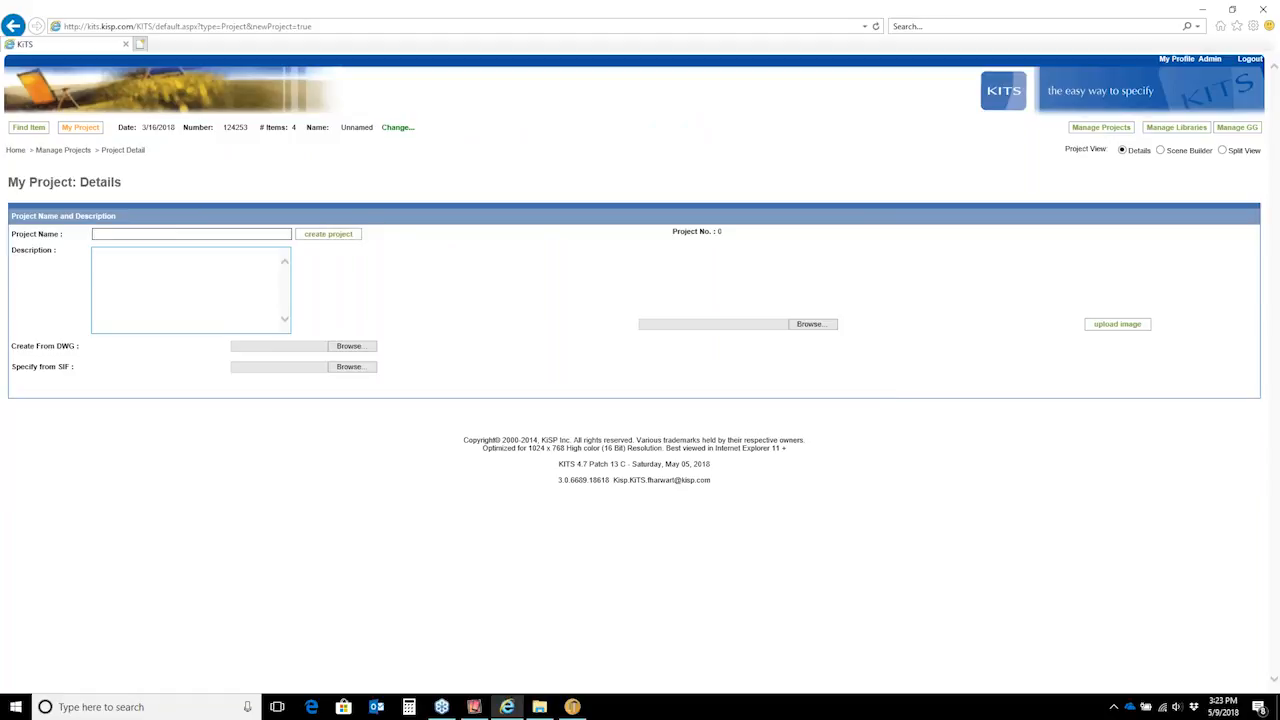
type("HARWART")
type(".XYZ. KISP.OFFICE.")
type("MEDIA.0509")
type("18")
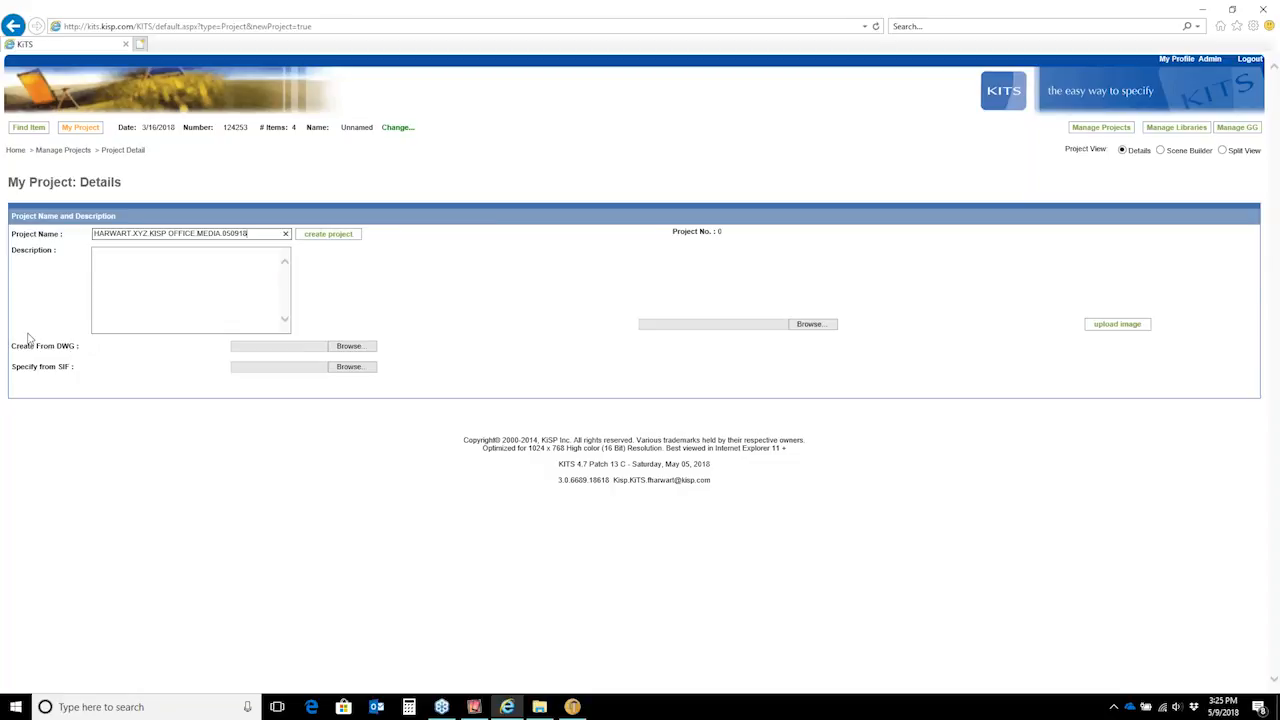
Step: Choose the MEDIA SPACE DWG file from the IMPORT DWG folder as the drawing source and create the project
left_click(350, 346)
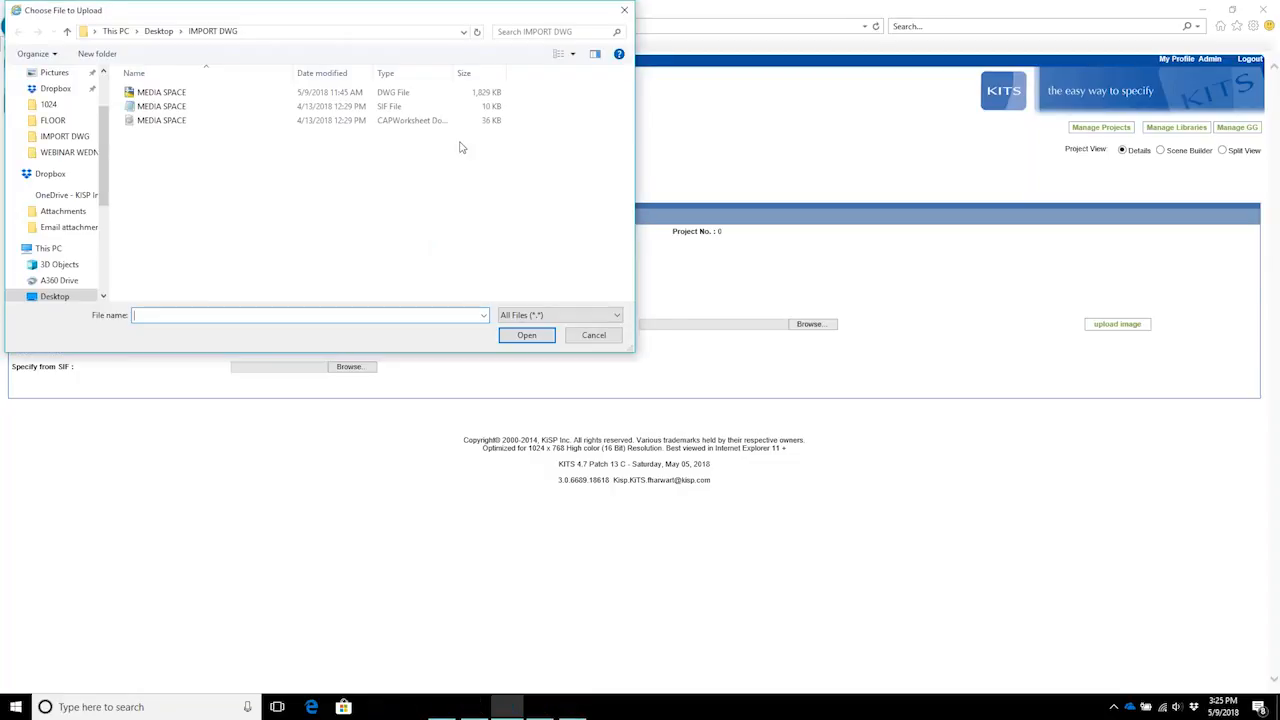
left_click(150, 101)
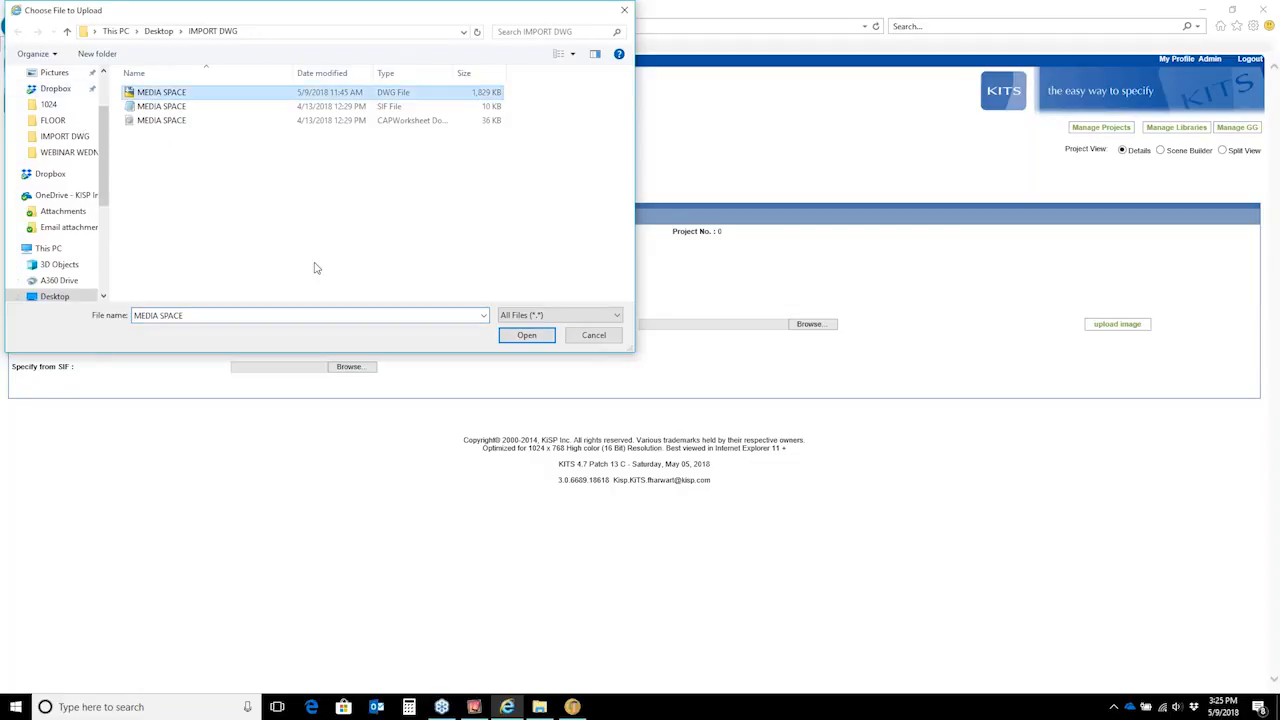
left_click(525, 336)
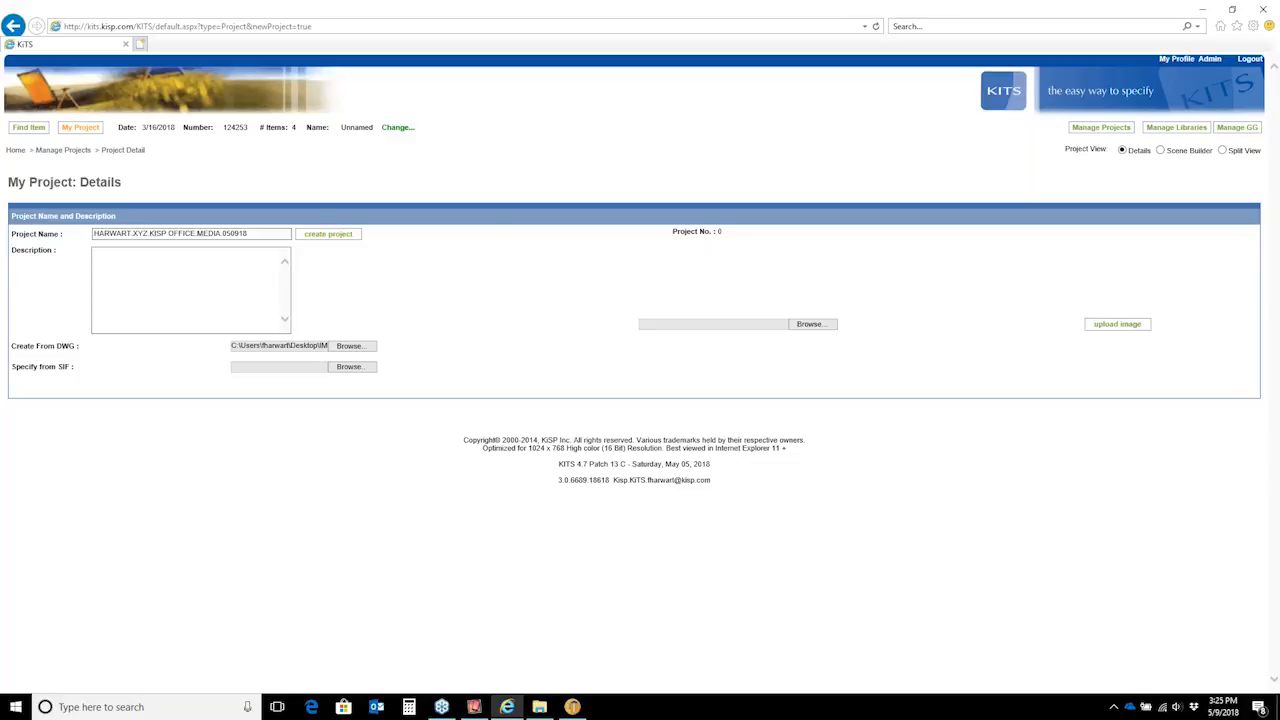
left_click(340, 236)
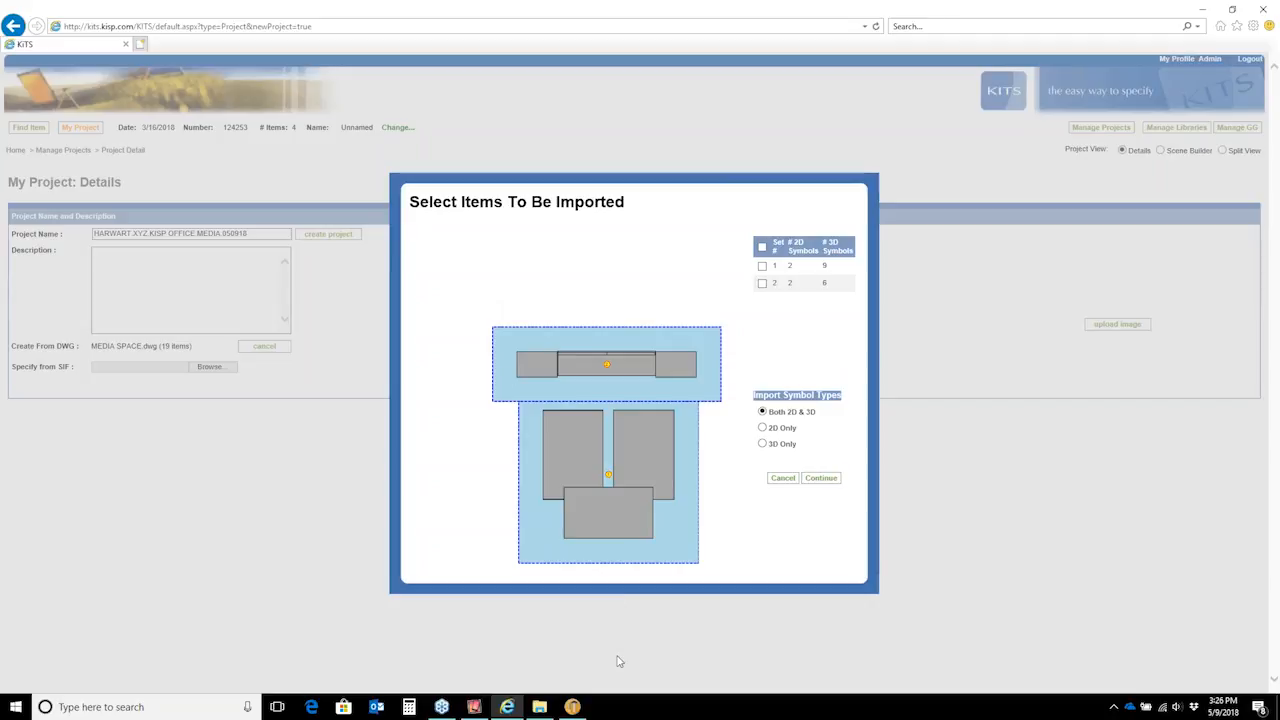
Step: Switch to AutoCAD, narrow its window to sit beside the import selection, and orbit the MEDIA SPACE drawing into a 3D view
left_click(572, 706)
left_click(1225, 242)
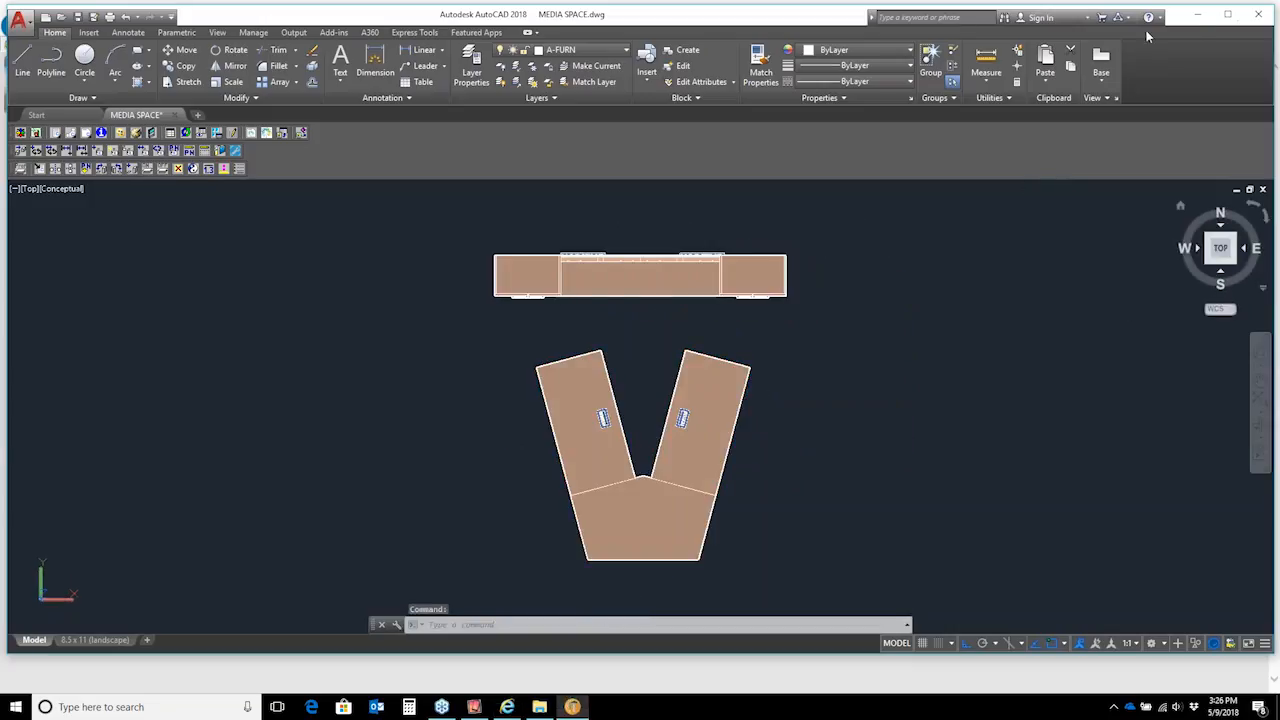
left_click(1228, 15)
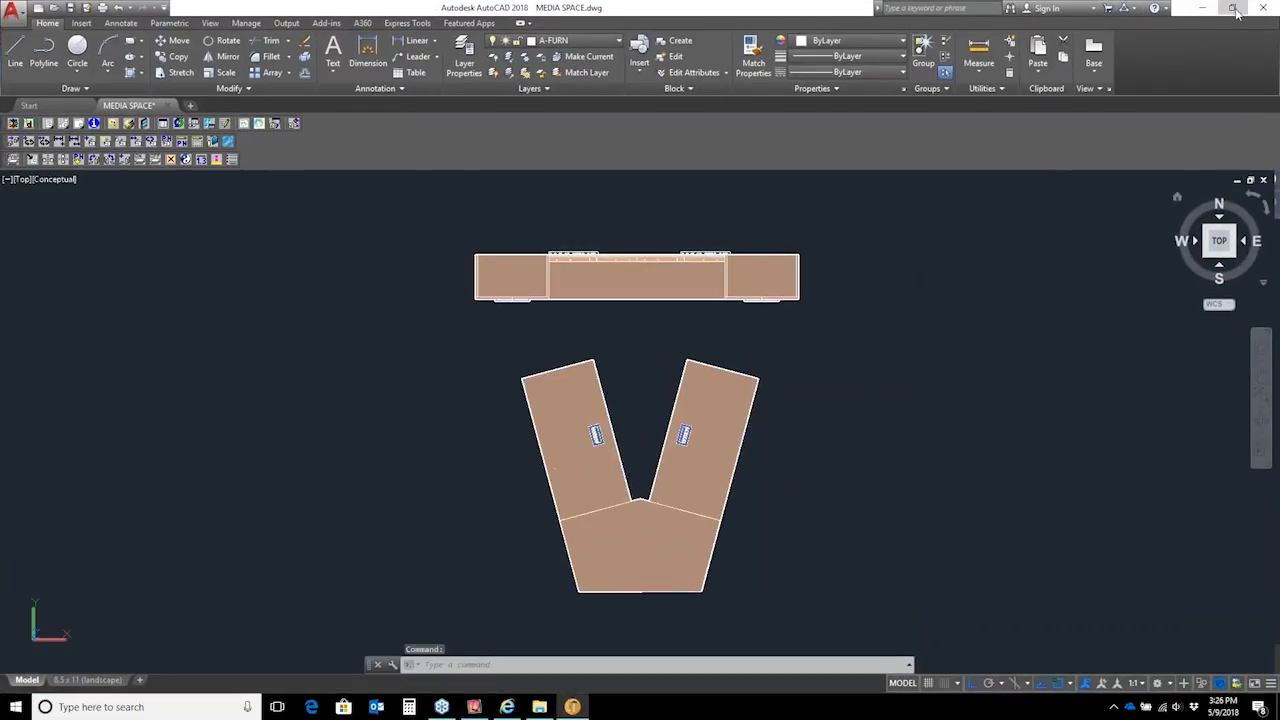
left_click(1230, 12)
left_click_drag(775, 20, 525, 33)
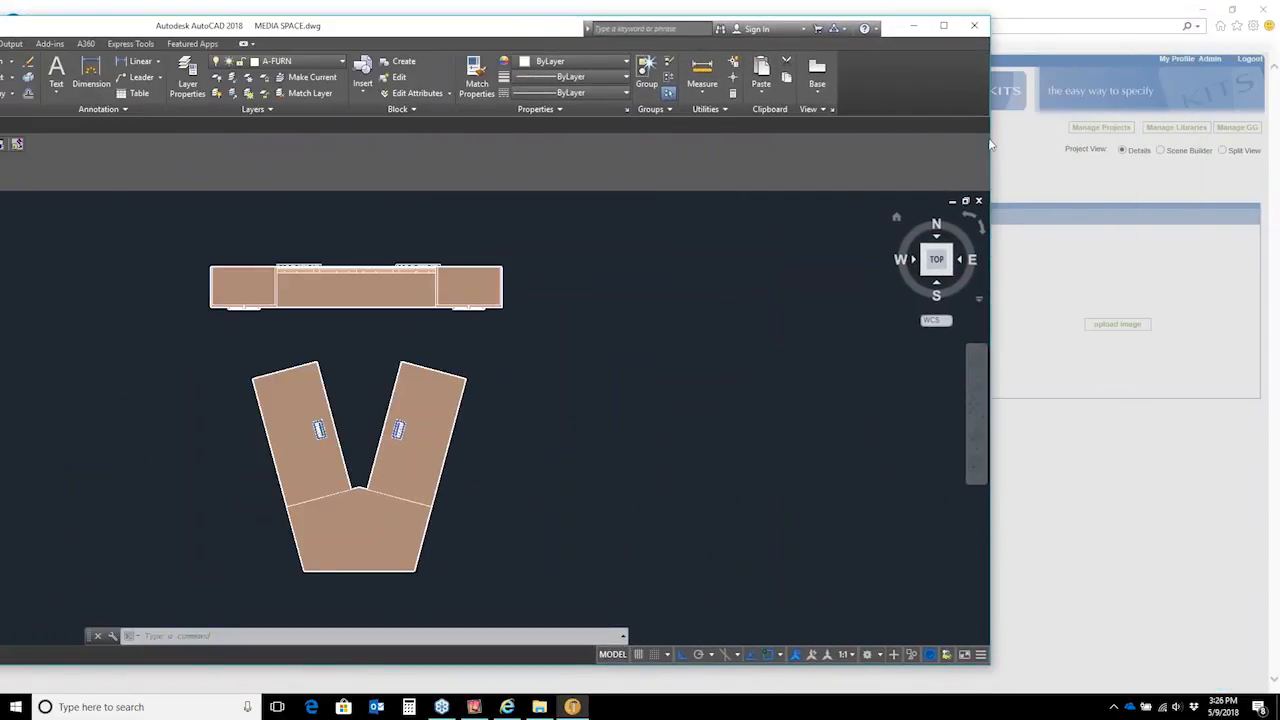
left_click_drag(990, 179, 437, 179)
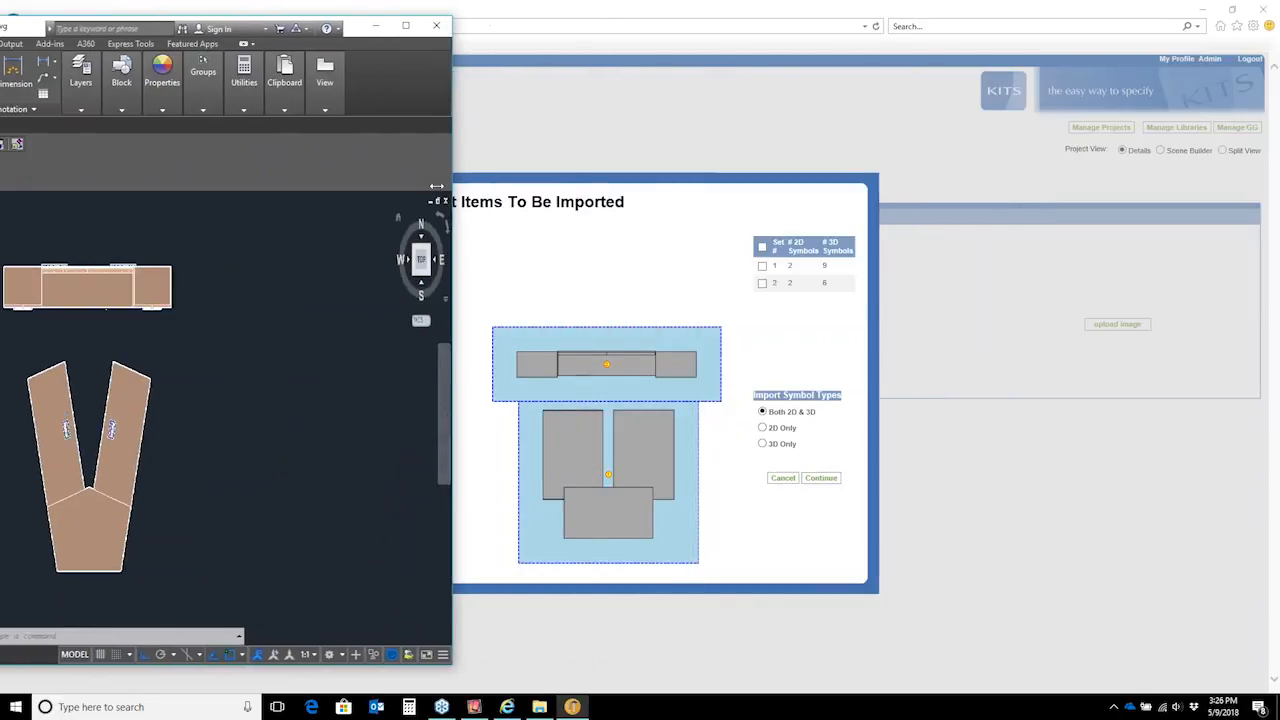
left_click_drag(8, 33, 58, 34)
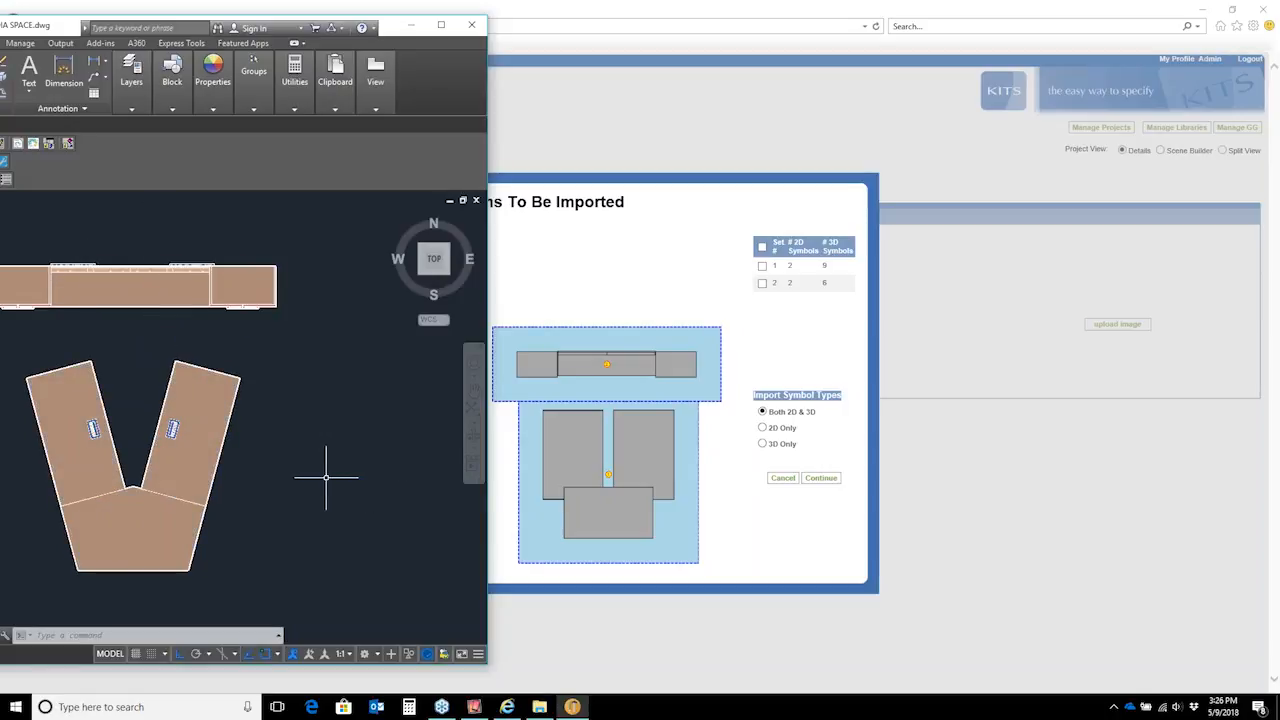
left_click_drag(281, 475, 231, 372)
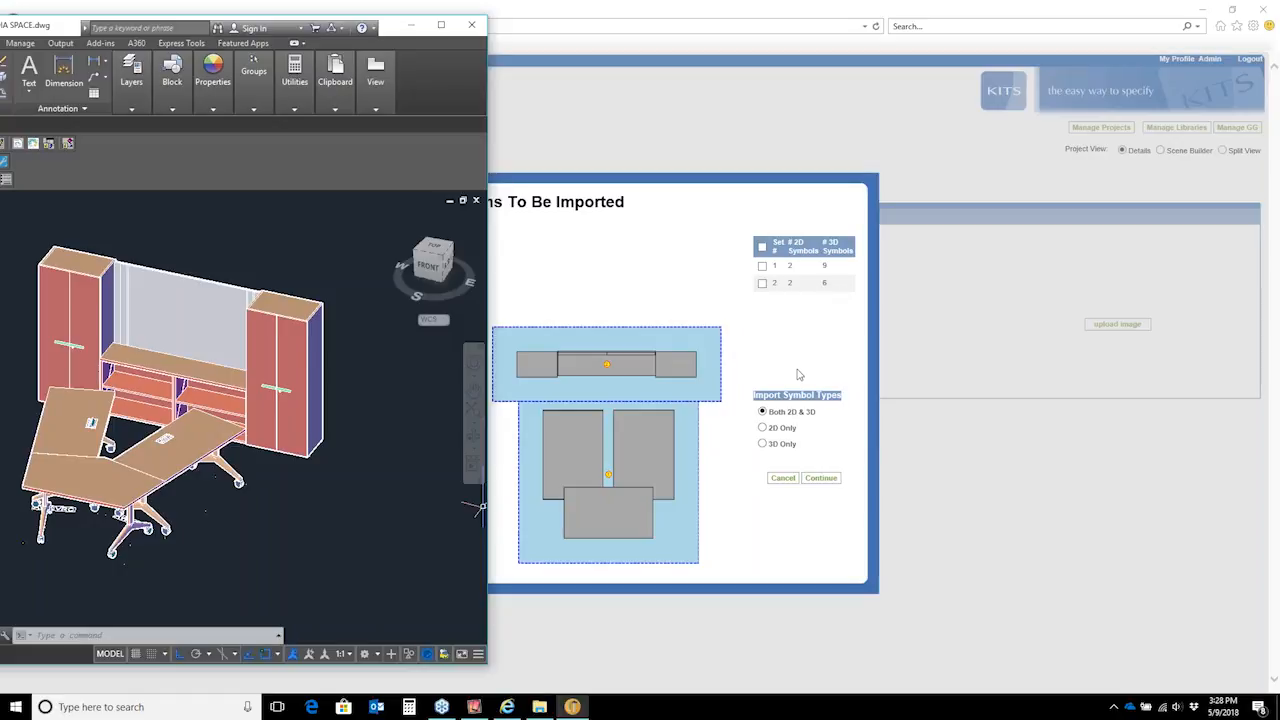
Step: Import both item sets from the drawing with the symbol type Both 2D & 3D, continuing through the DWG issues notice
left_click(762, 266)
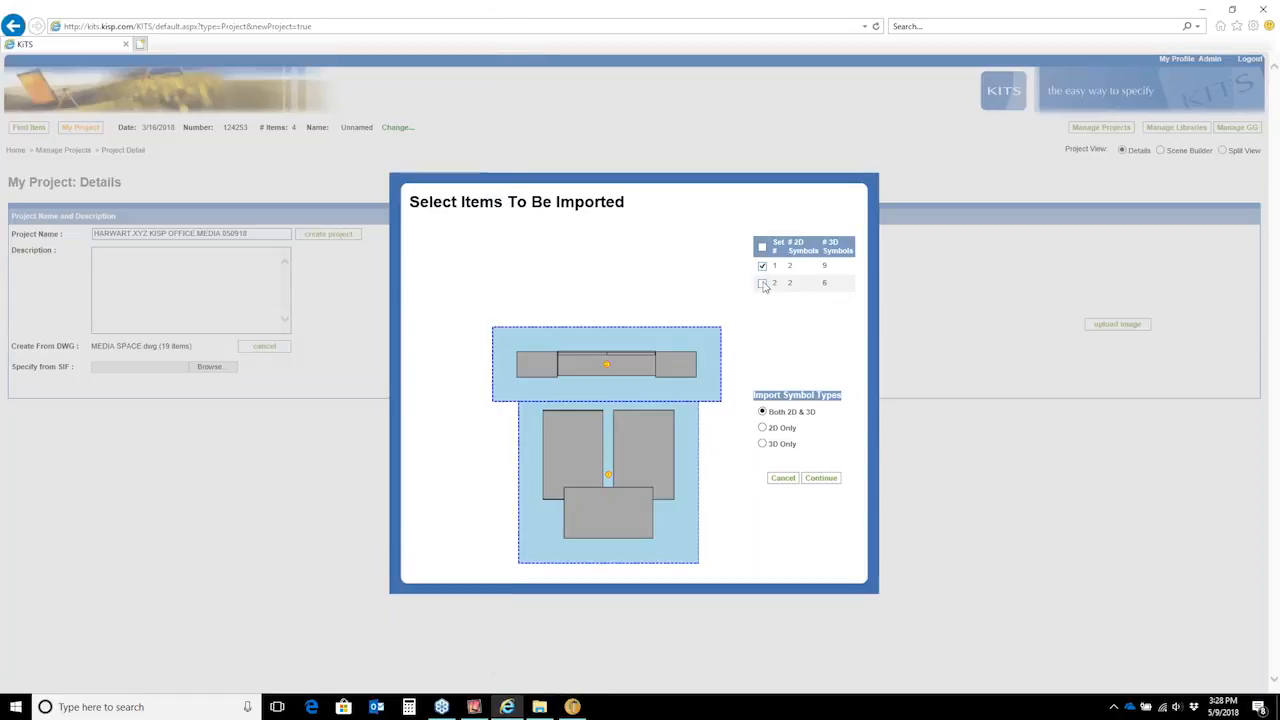
left_click(763, 284)
left_click(762, 267)
left_click(762, 283)
left_click(762, 247)
left_click(762, 443)
left_click(763, 411)
left_click(826, 479)
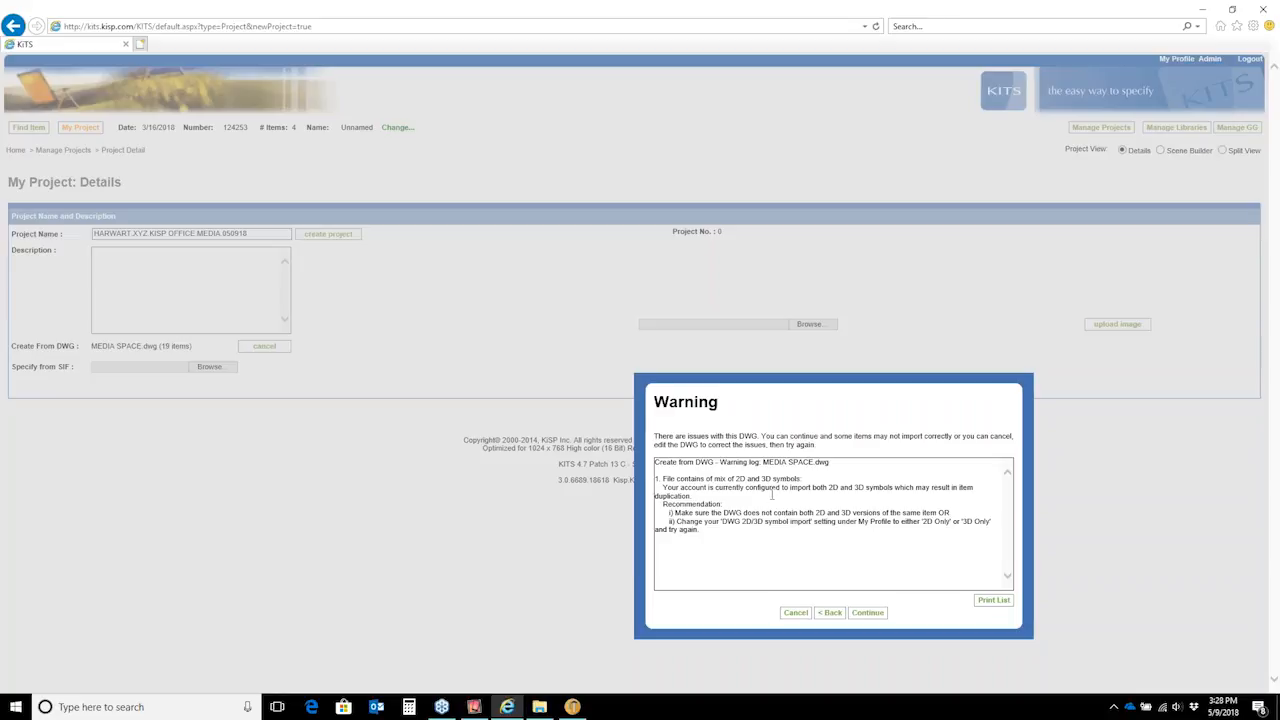
left_click(867, 613)
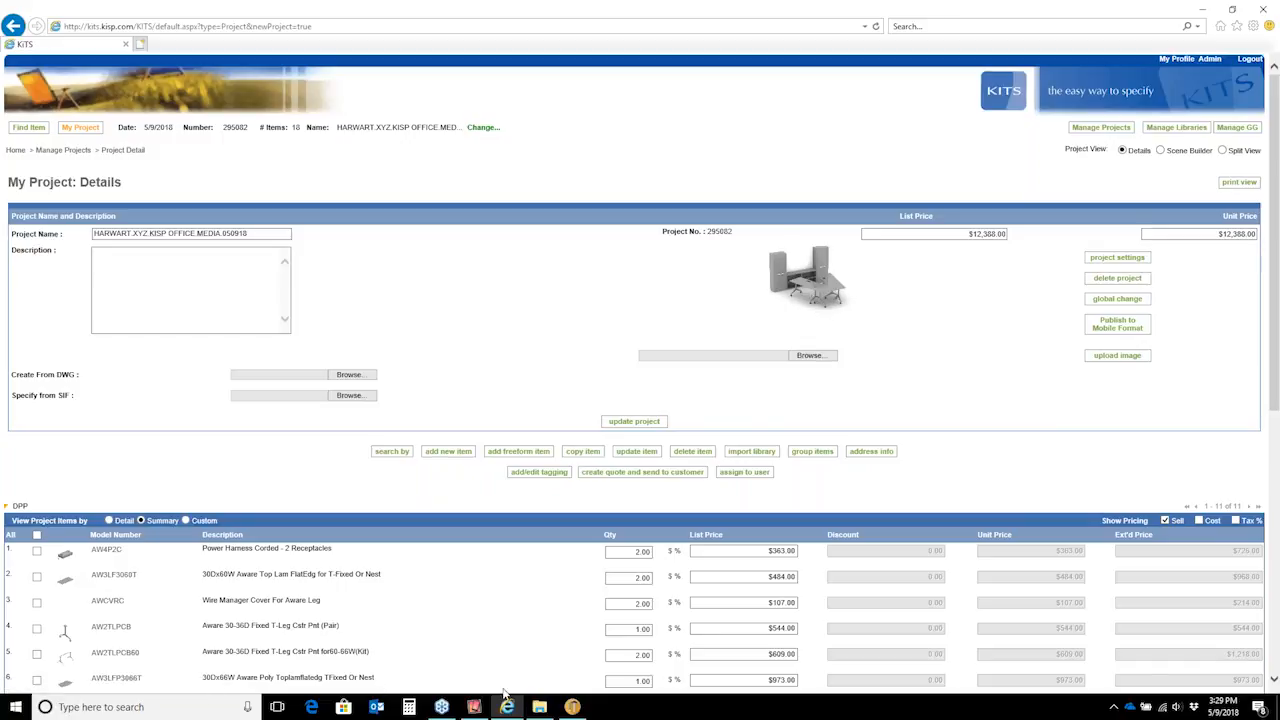
Step: Switch to AutoCAD and orbit and pan the furniture model to compare it with the imported project's image
left_click(474, 707)
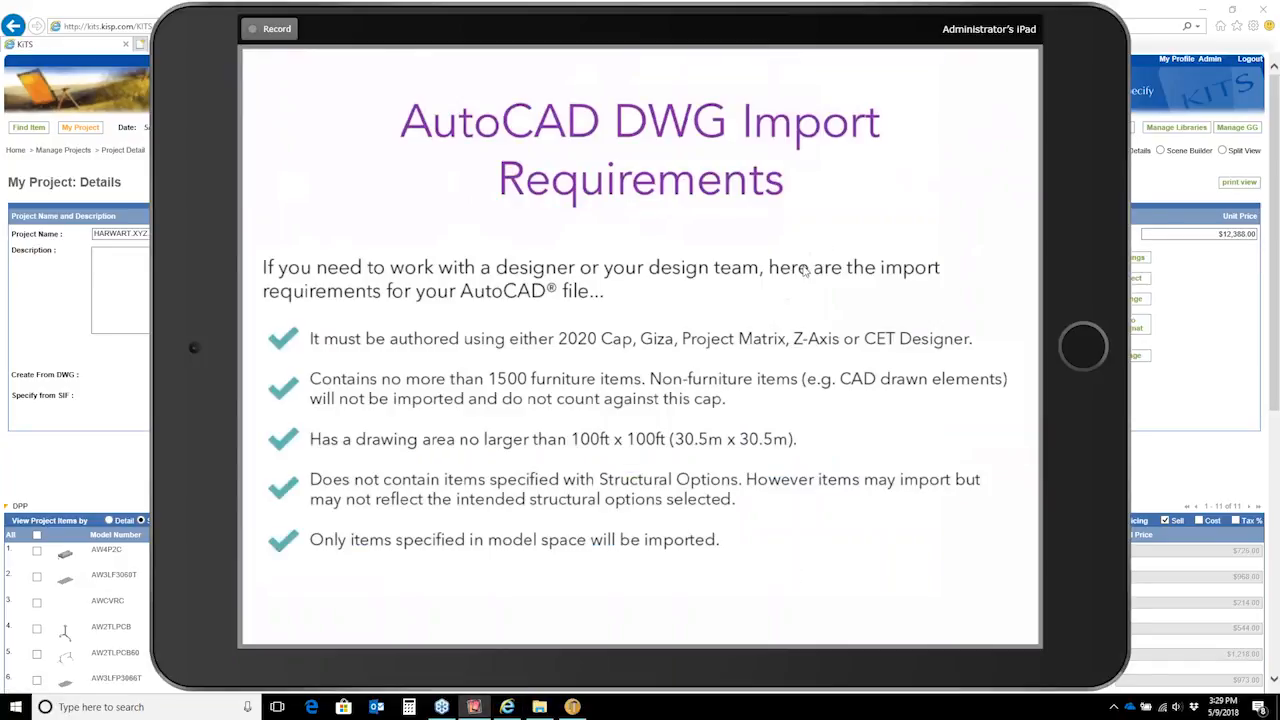
left_click(567, 707)
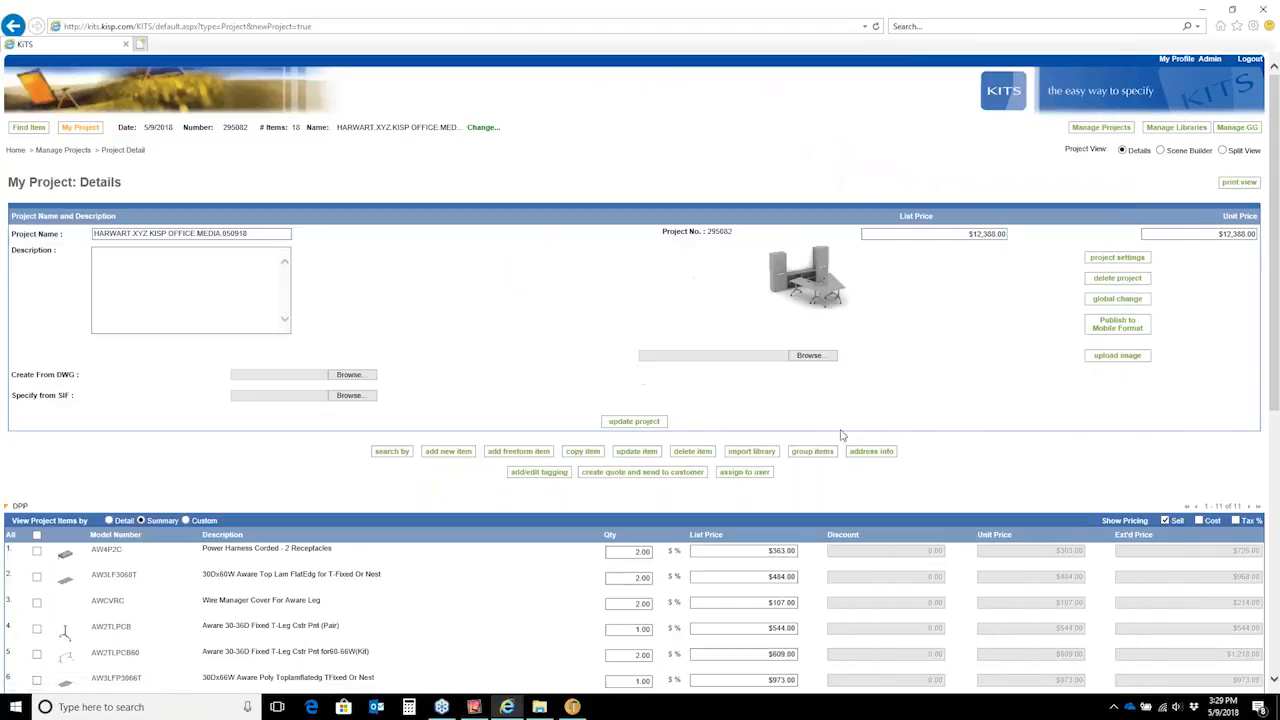
left_click(572, 707)
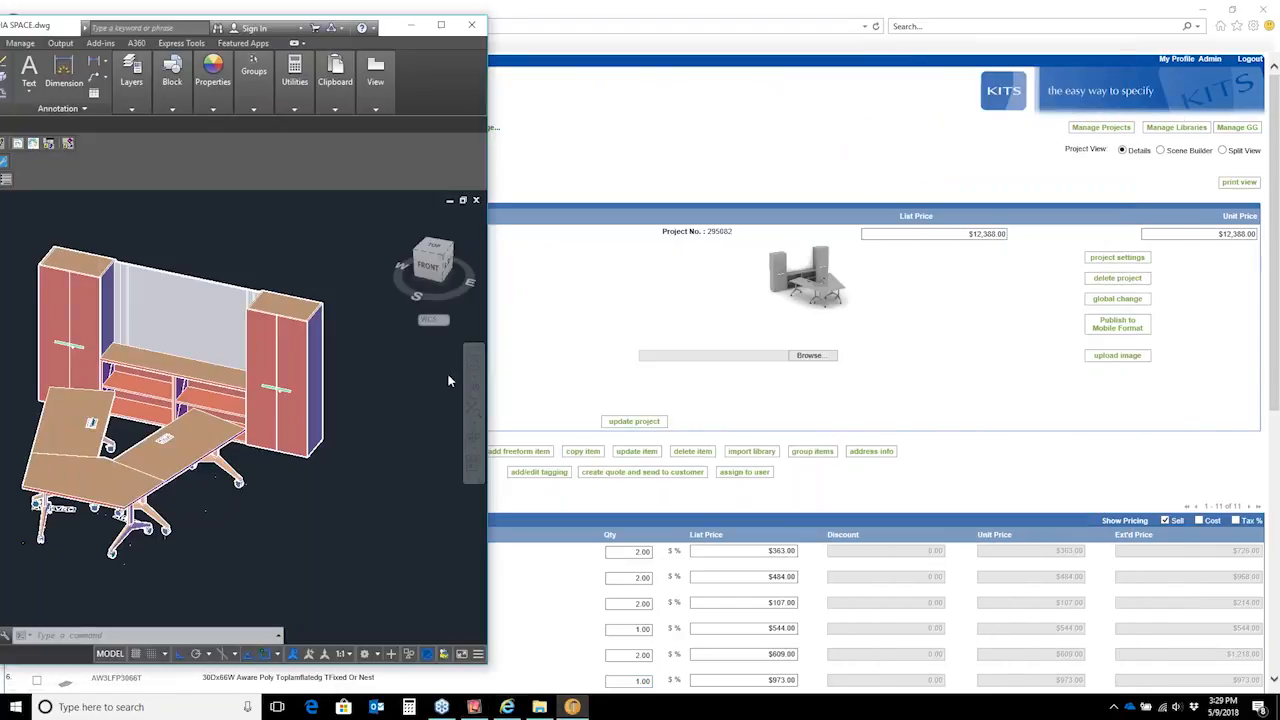
left_click_drag(302, 539, 380, 514)
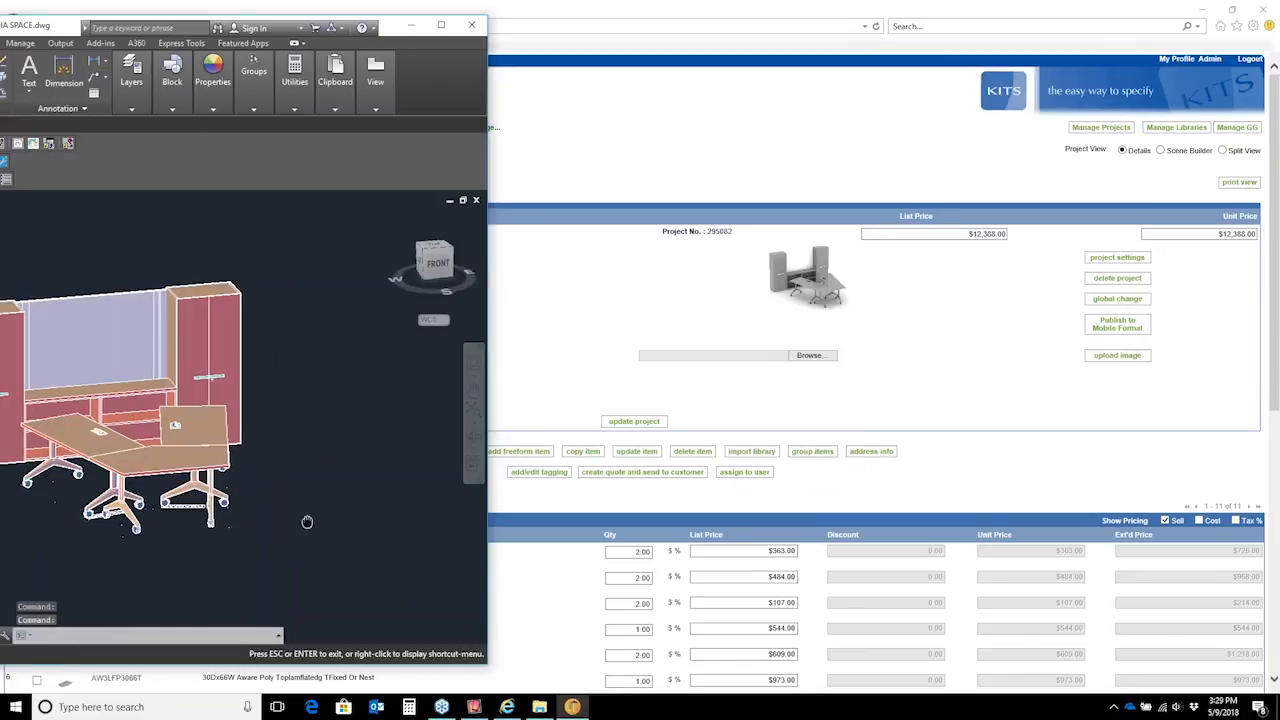
left_click_drag(306, 520, 417, 517)
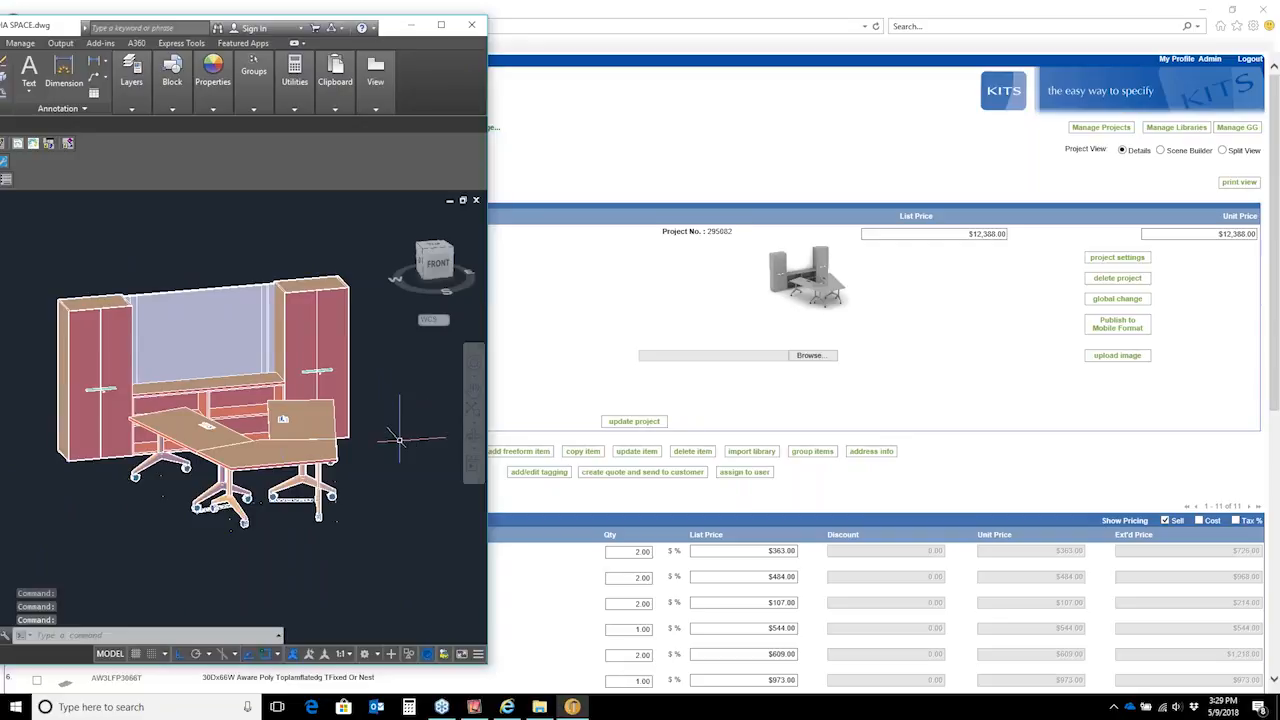
left_click(546, 372)
Step: Examine the imported project items in the summary view and, with their options, in the Detail view
scroll(258, 567, "down", 1)
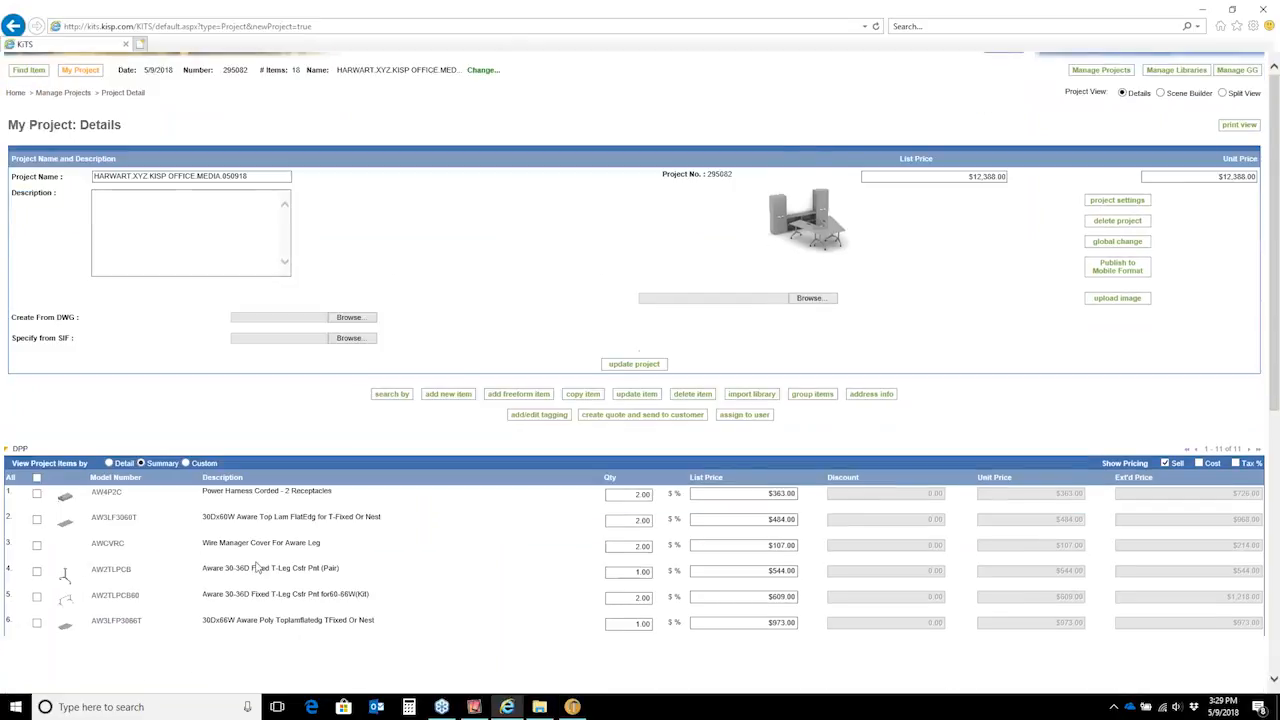
scroll(258, 567, "down", 3)
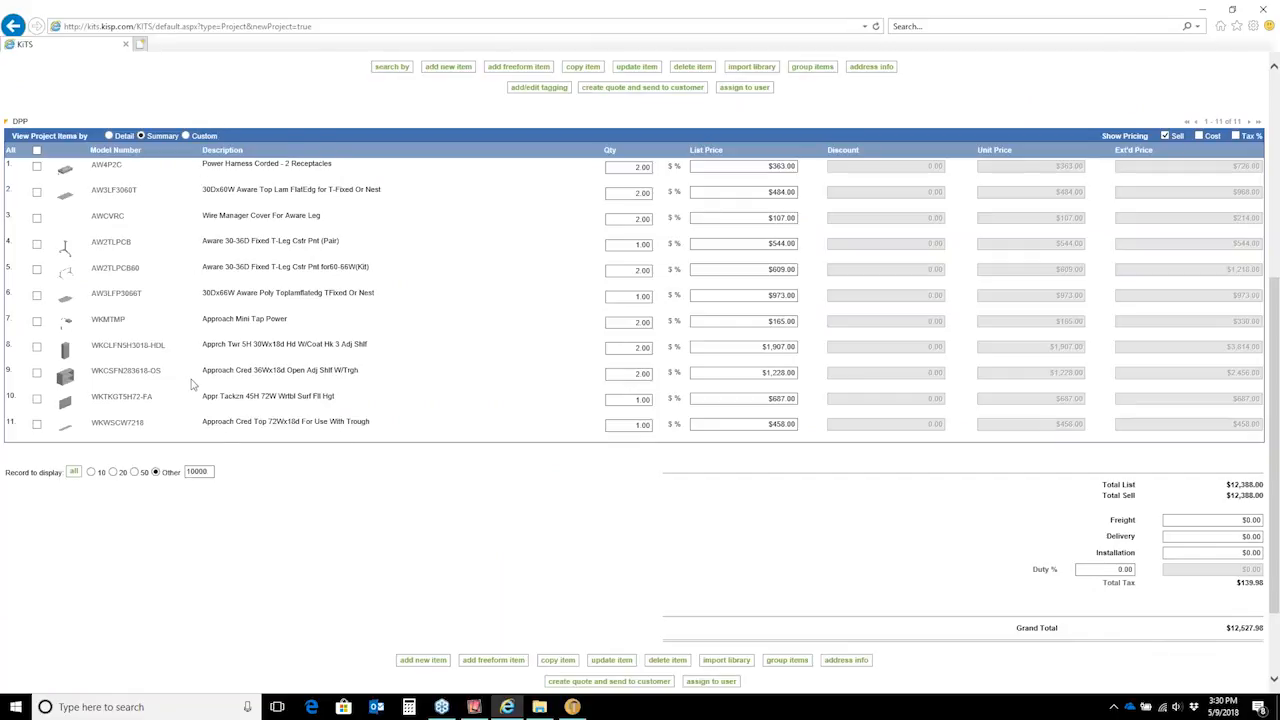
left_click(109, 136)
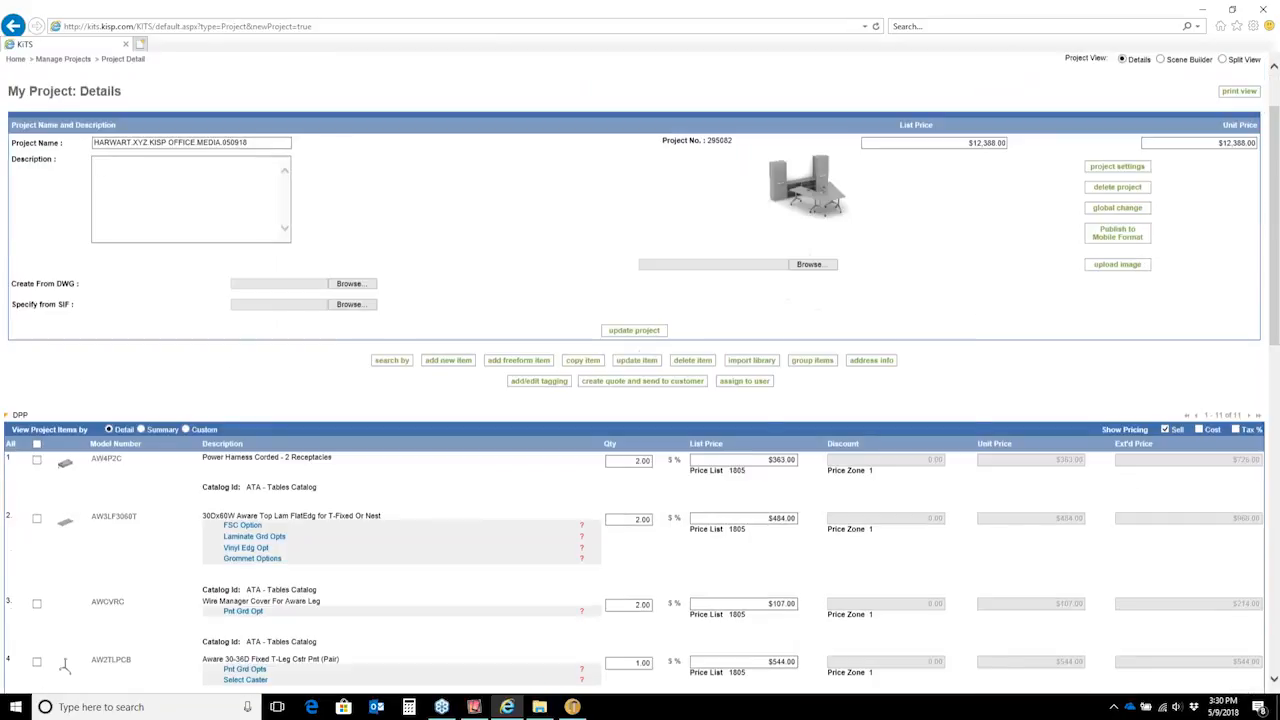
scroll(272, 433, "down", 10)
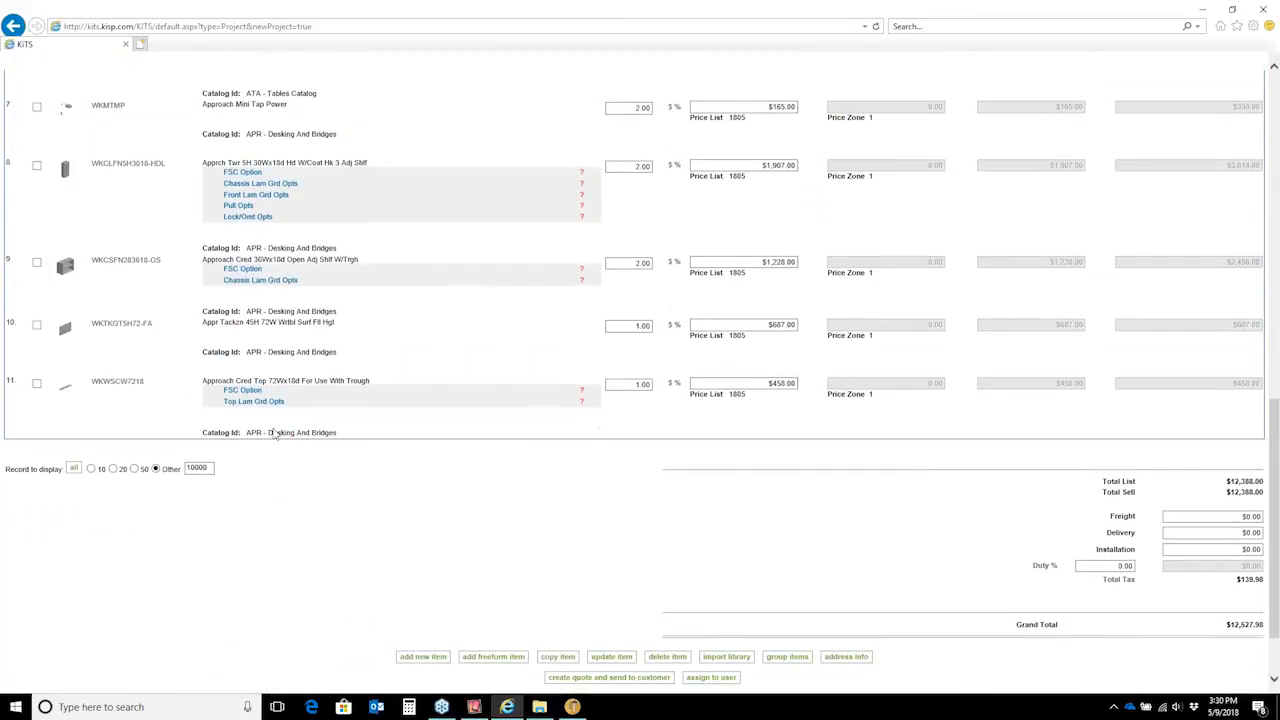
scroll(272, 433, "up", 10)
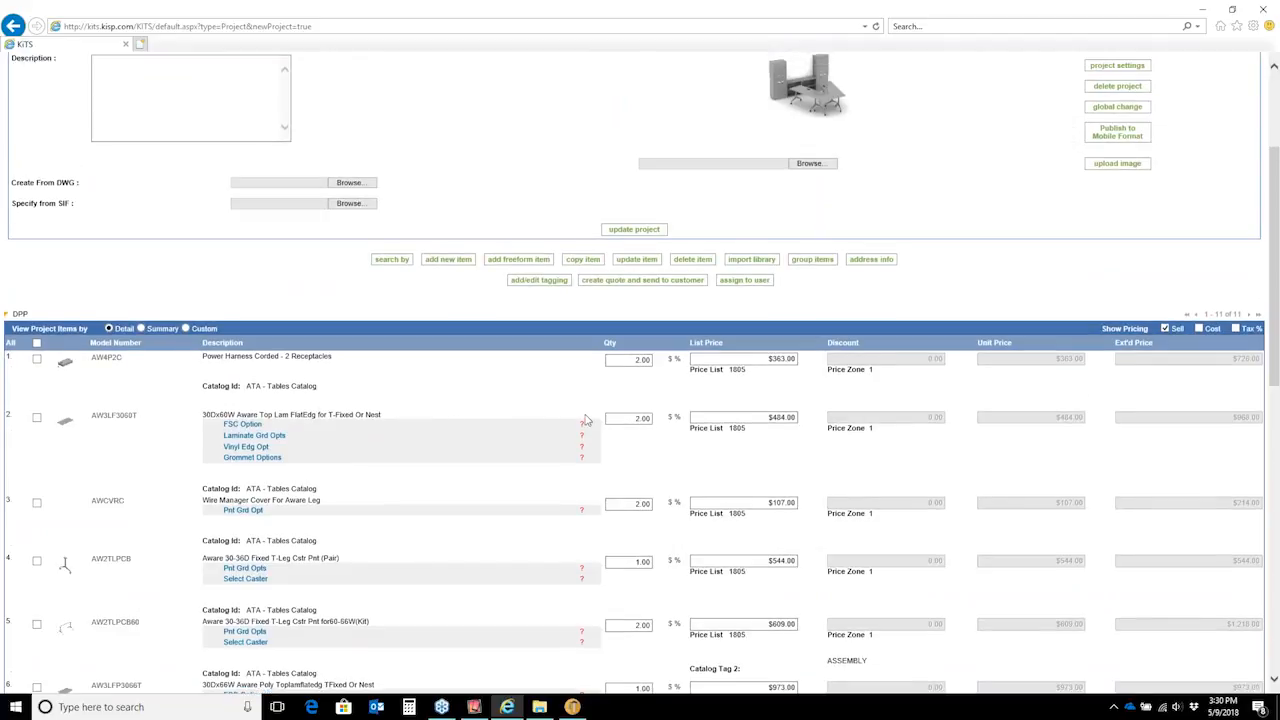
scroll(586, 421, "down", 6)
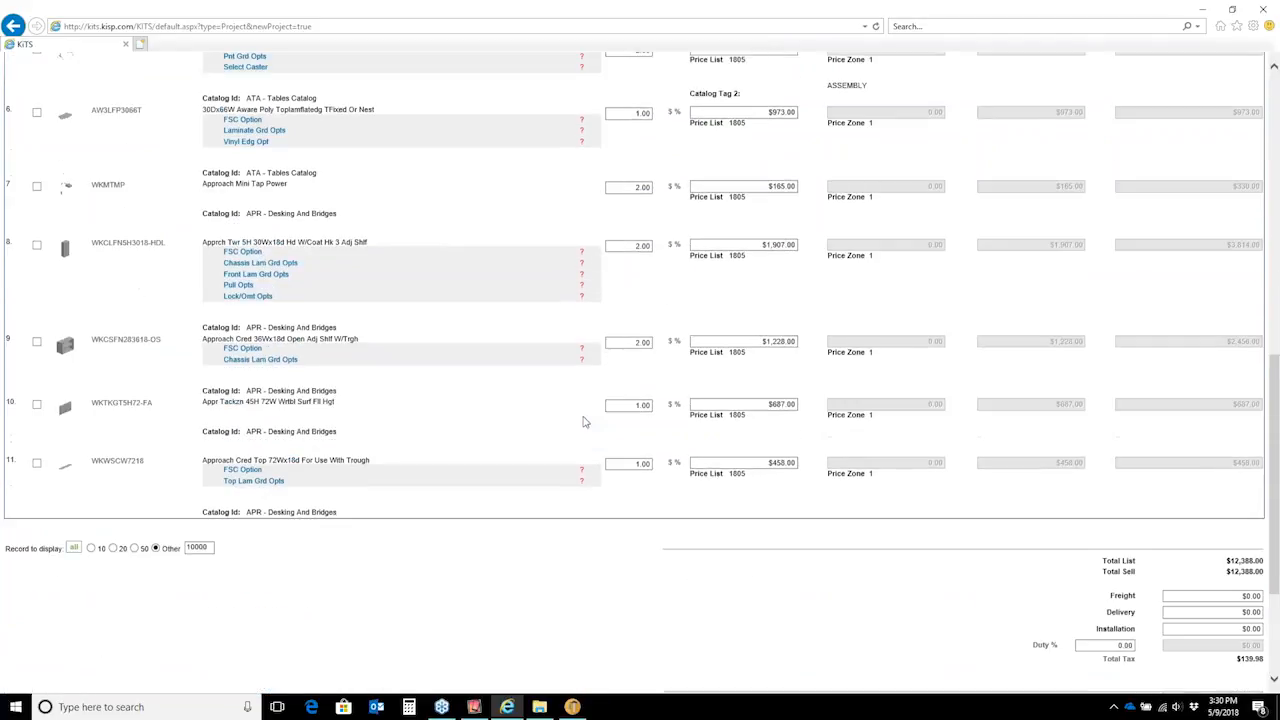
scroll(580, 423, "down", 2)
scroll(549, 516, "up", 3)
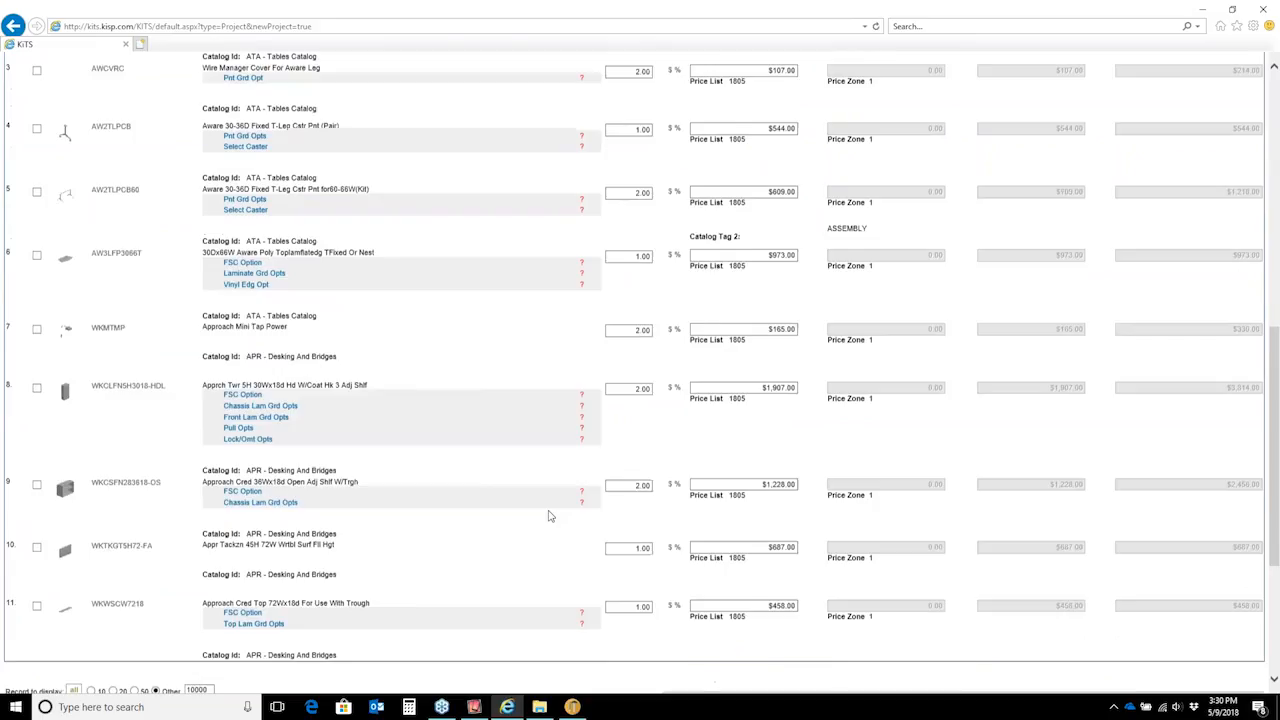
scroll(549, 516, "up", 5)
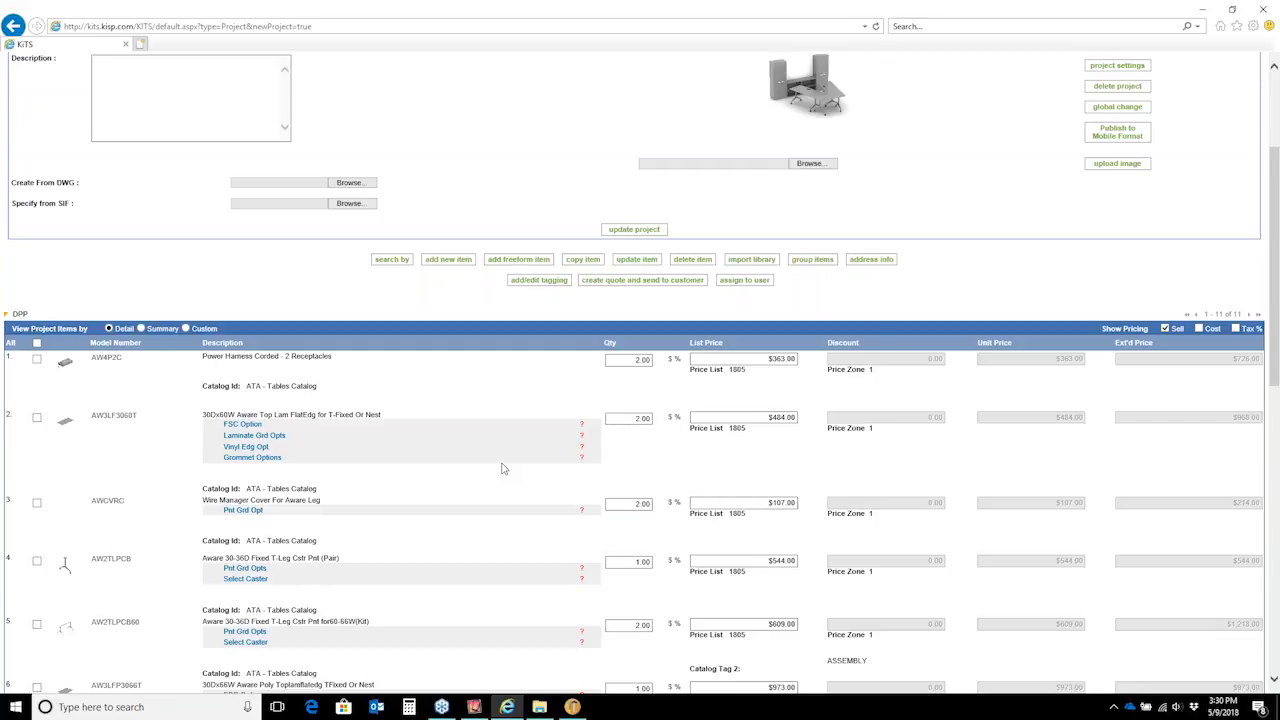
scroll(660, 400, "up", 4)
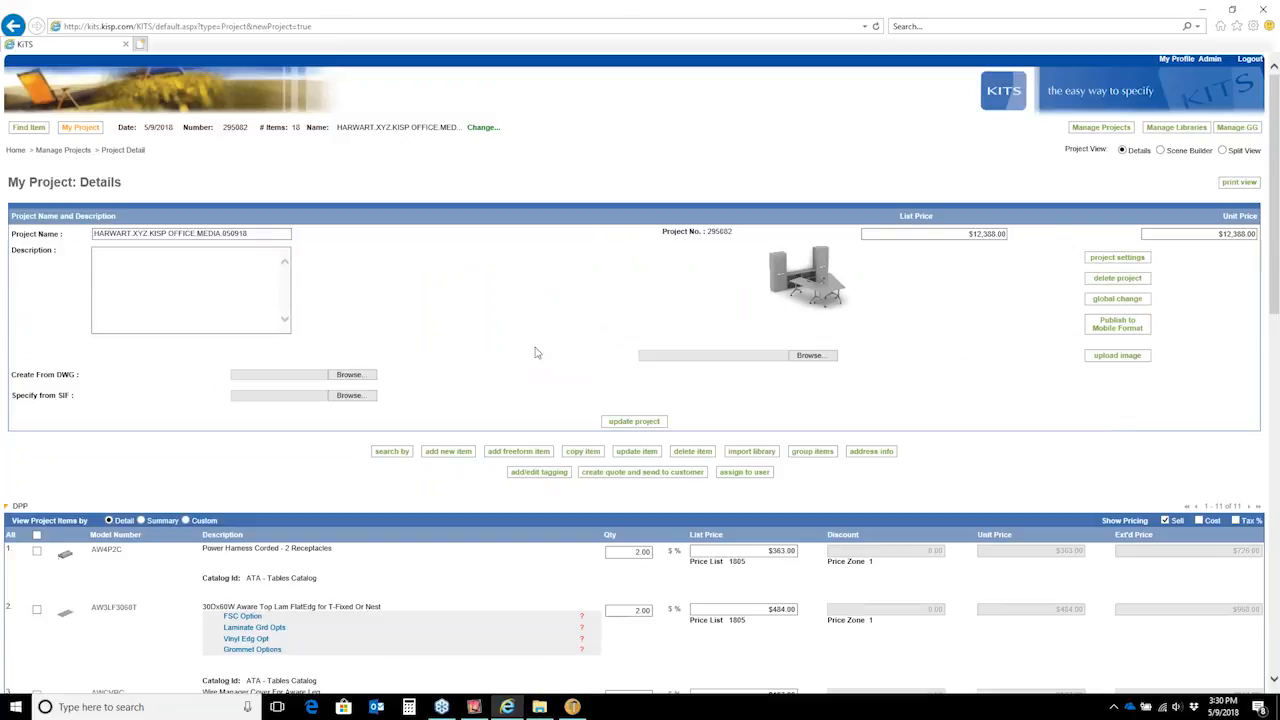
Step: Publish the imported project to mobile format and bring up the mirrored iPad
left_click(1133, 337)
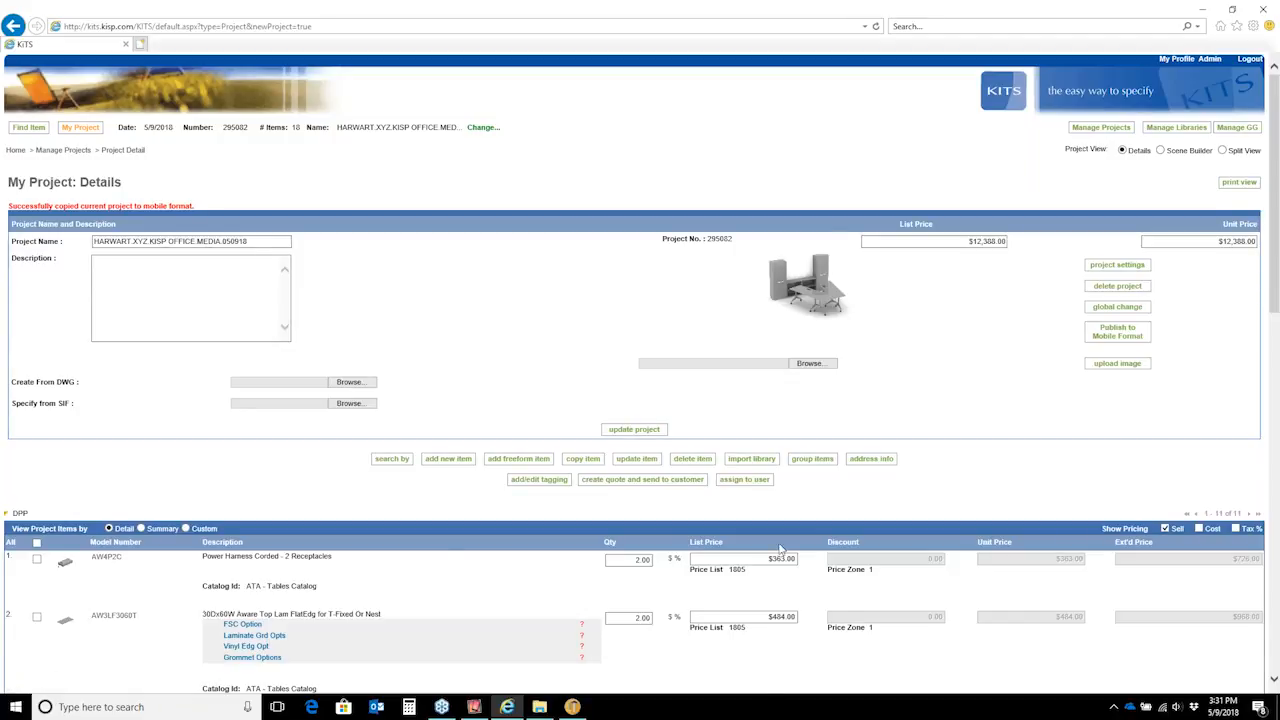
left_click(474, 707)
Step: Start another web project from project management and return to the mirrored iPad to check the data sync and project list
left_click(1112, 129)
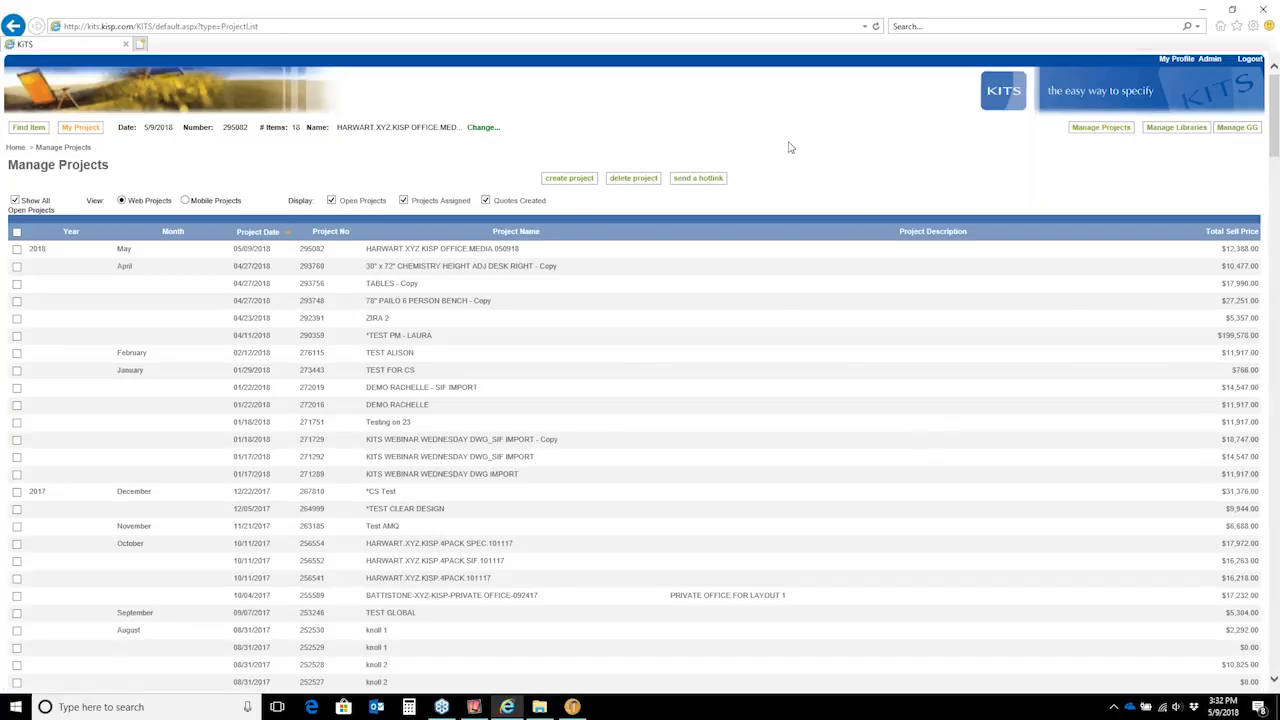
left_click(576, 181)
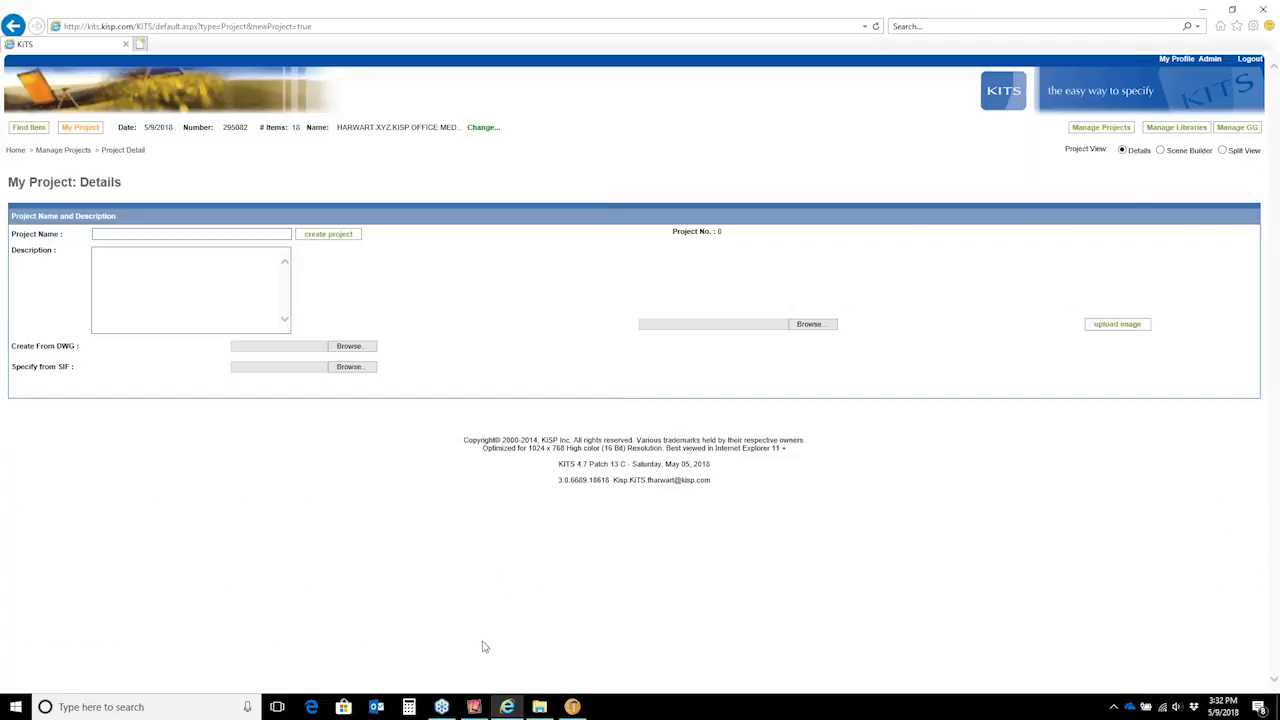
left_click(474, 706)
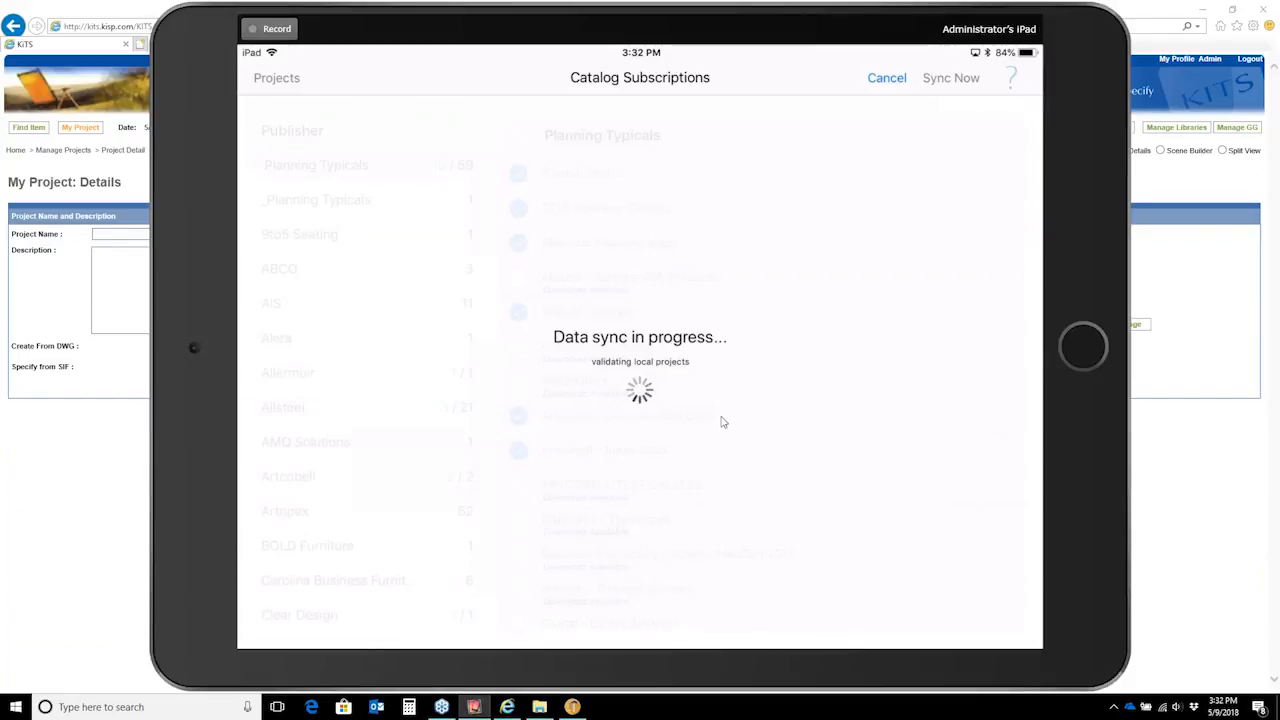
left_click(1151, 281)
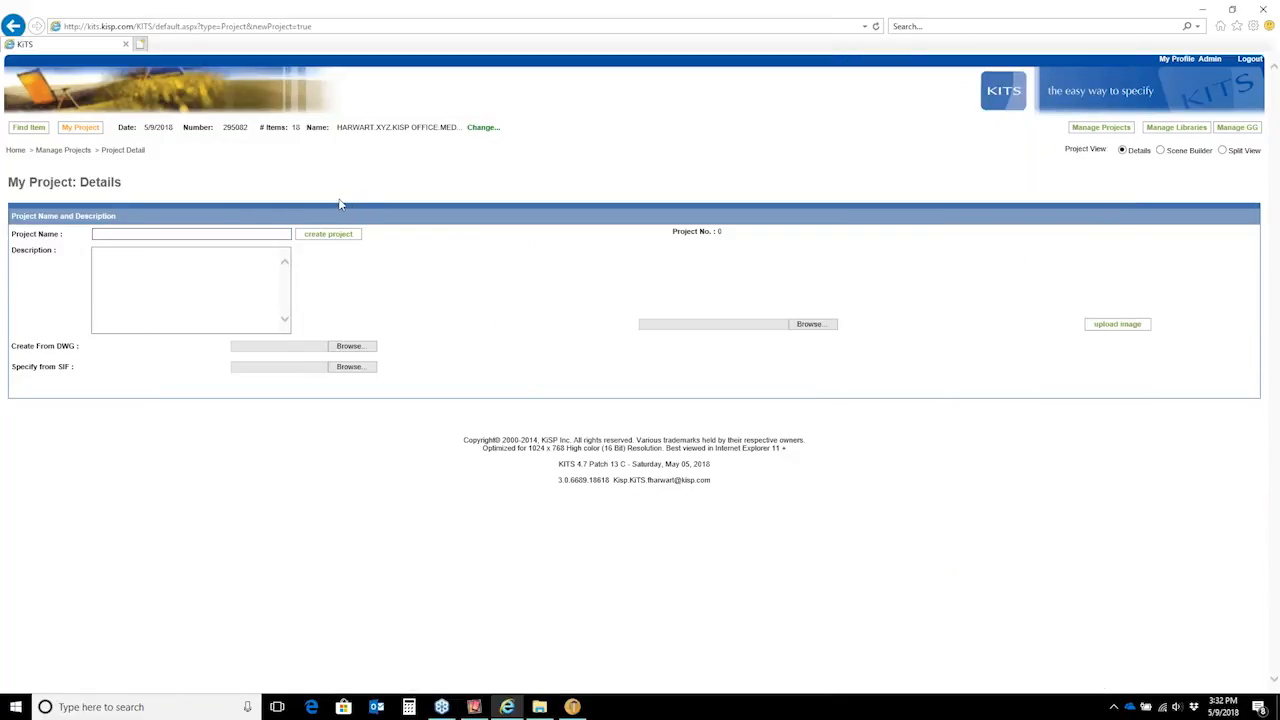
left_click(474, 707)
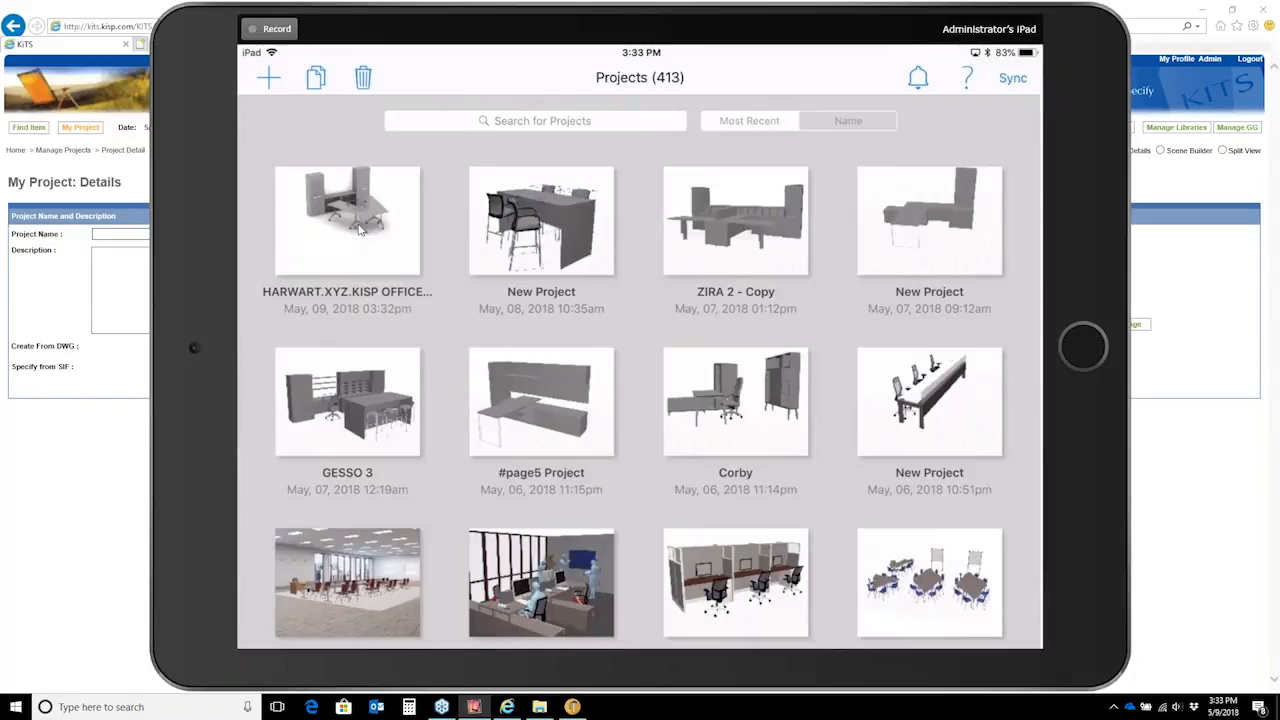
Step: Return to the KITS web page and name the new project with the owner's surname followed by .XYZ.KISP OFFICE.MEDIA.050918 SIF
left_click(1233, 580)
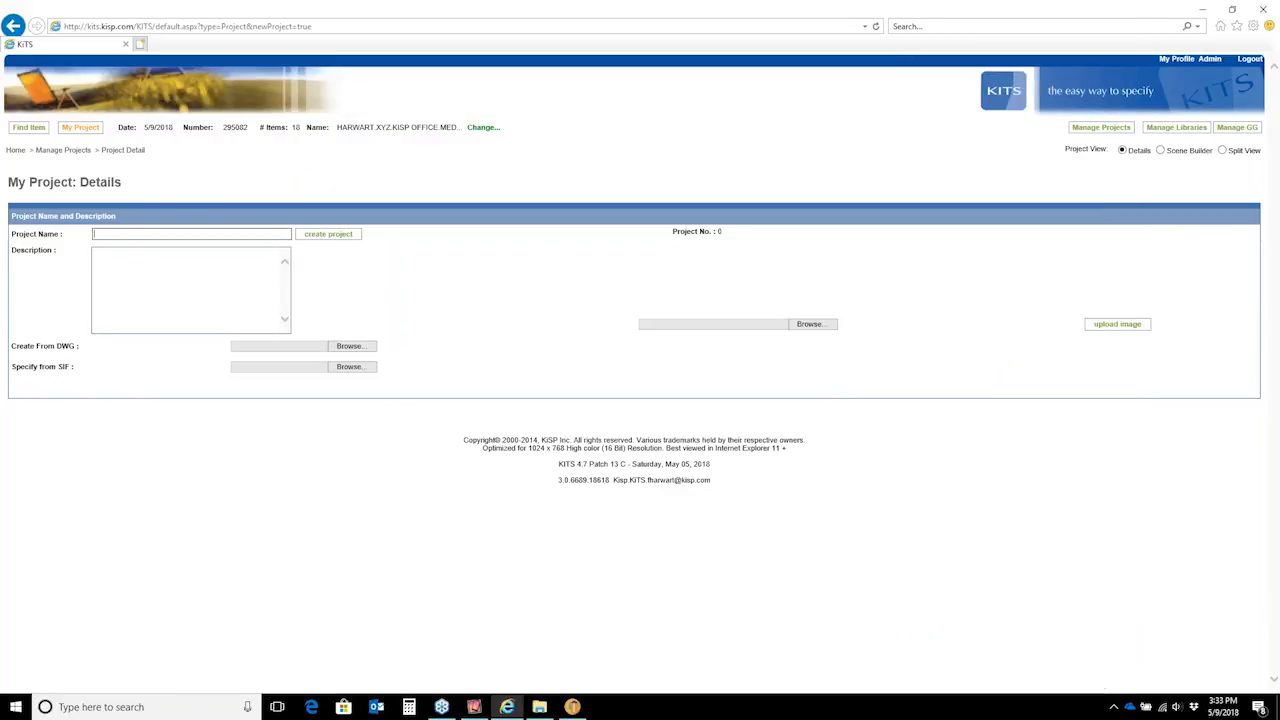
type("HARWART.XYZ.KISP.OFFICE.MEDIA.")
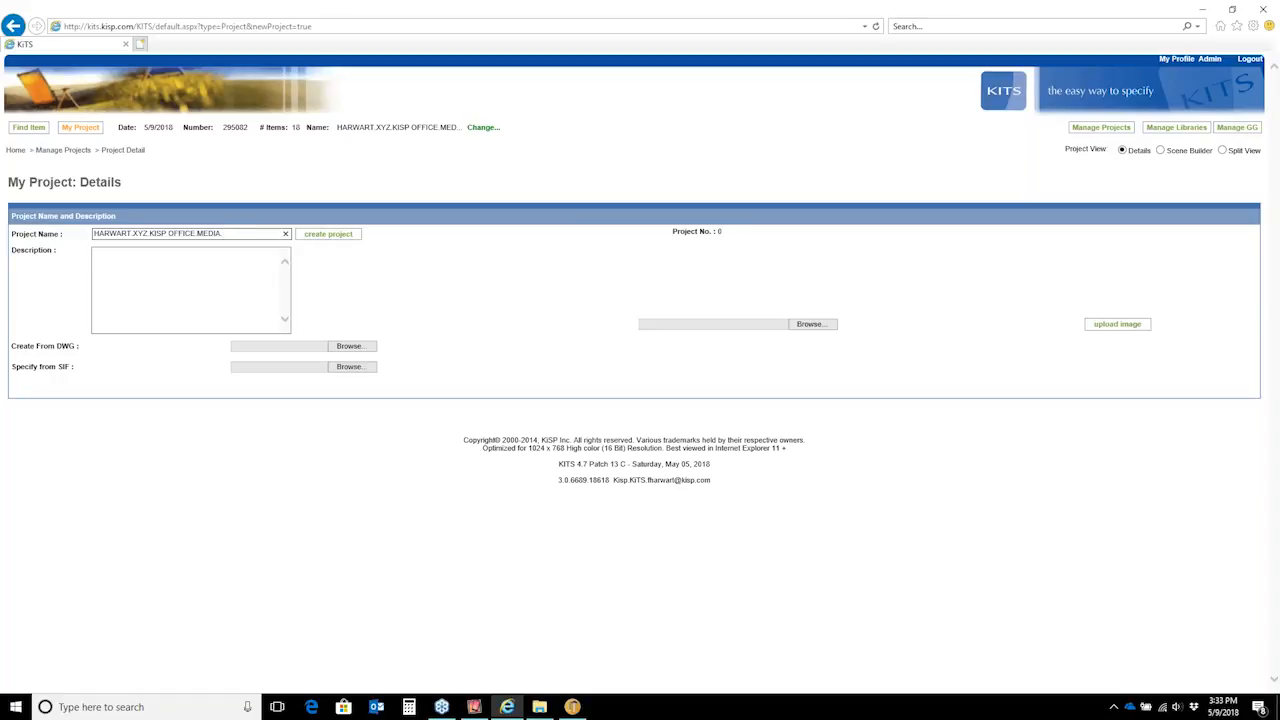
type("918 SIF")
Step: Check which programs can open the MEDIA SPACE SIF file from the upload file chooser, and leave without choosing a file
left_click(345, 368)
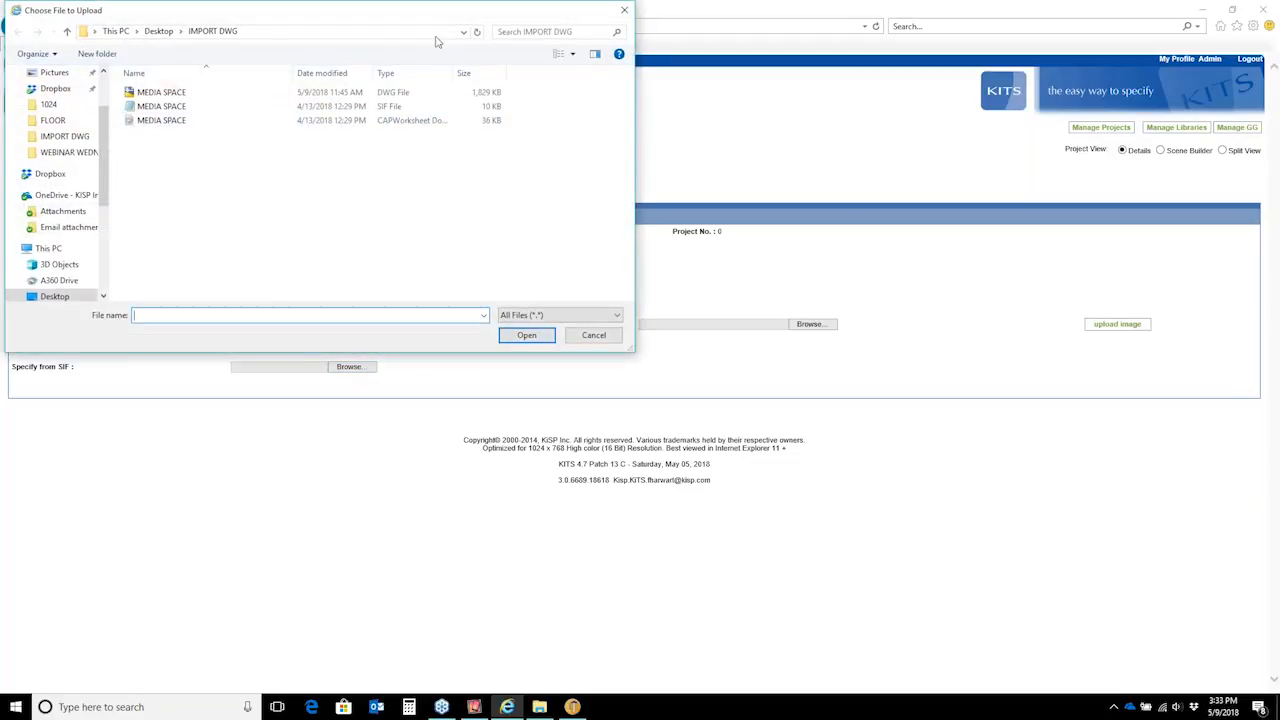
left_click(140, 107)
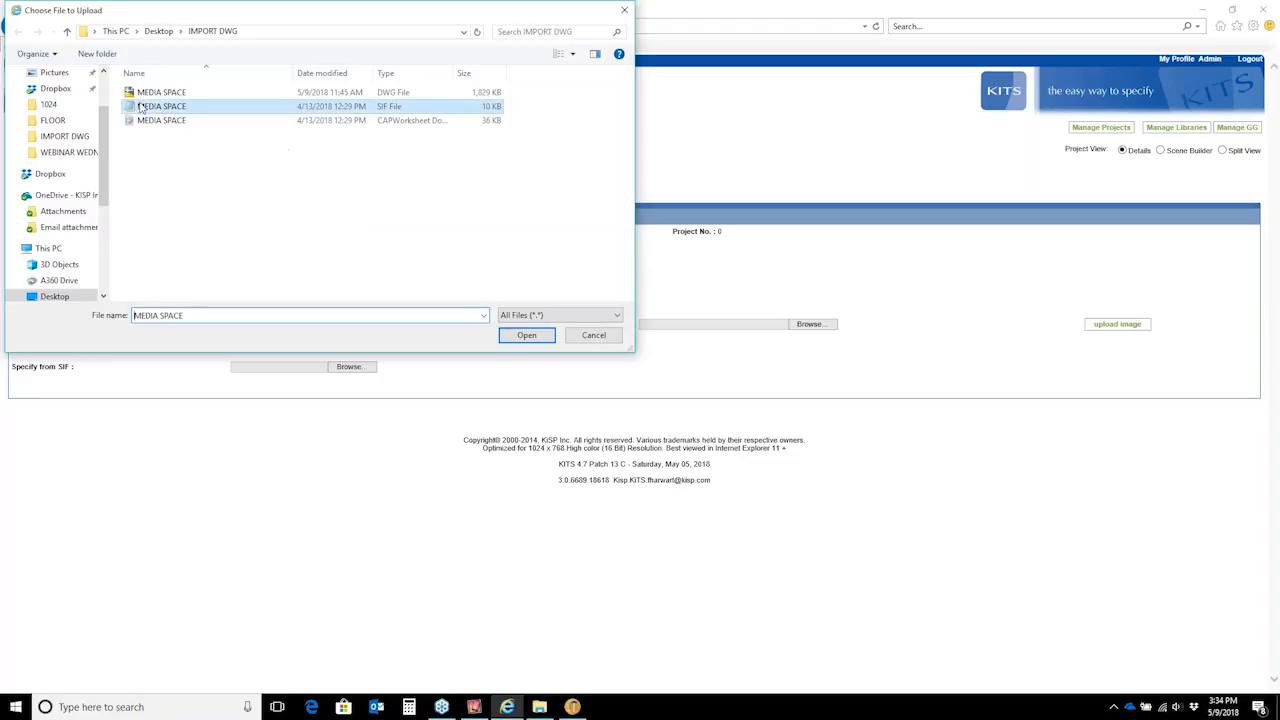
right_click(137, 104)
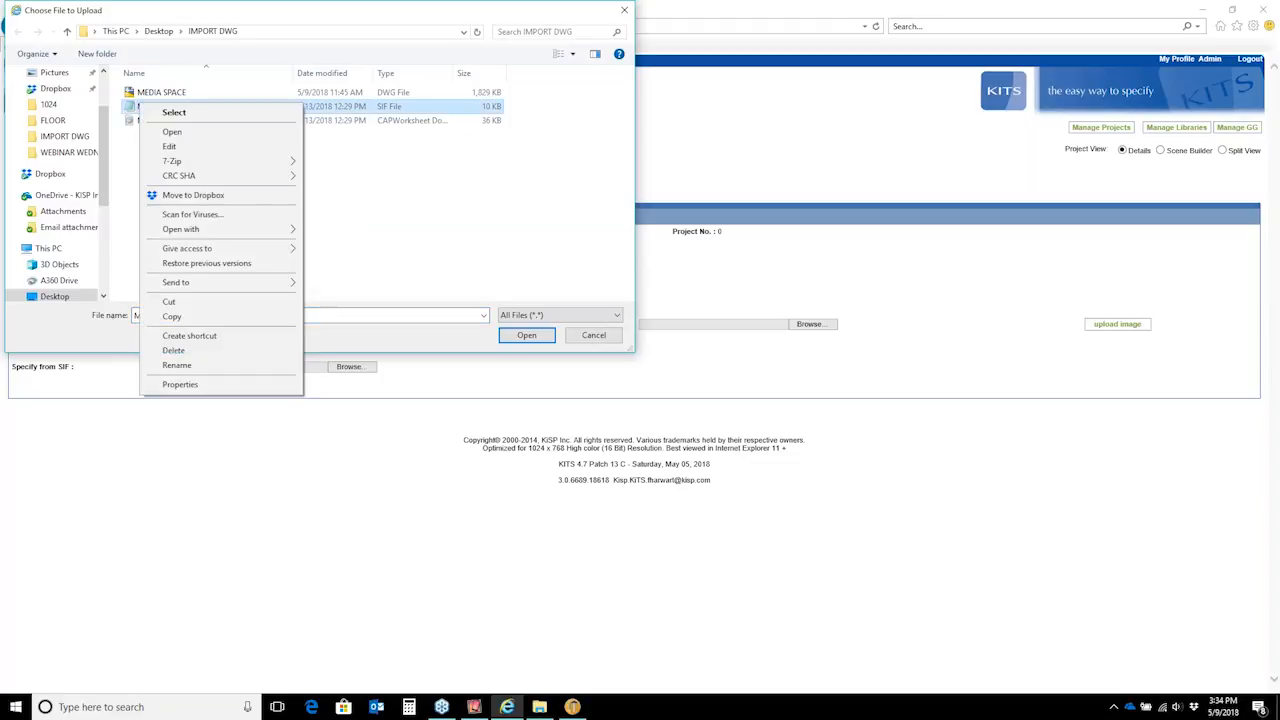
left_click(362, 276)
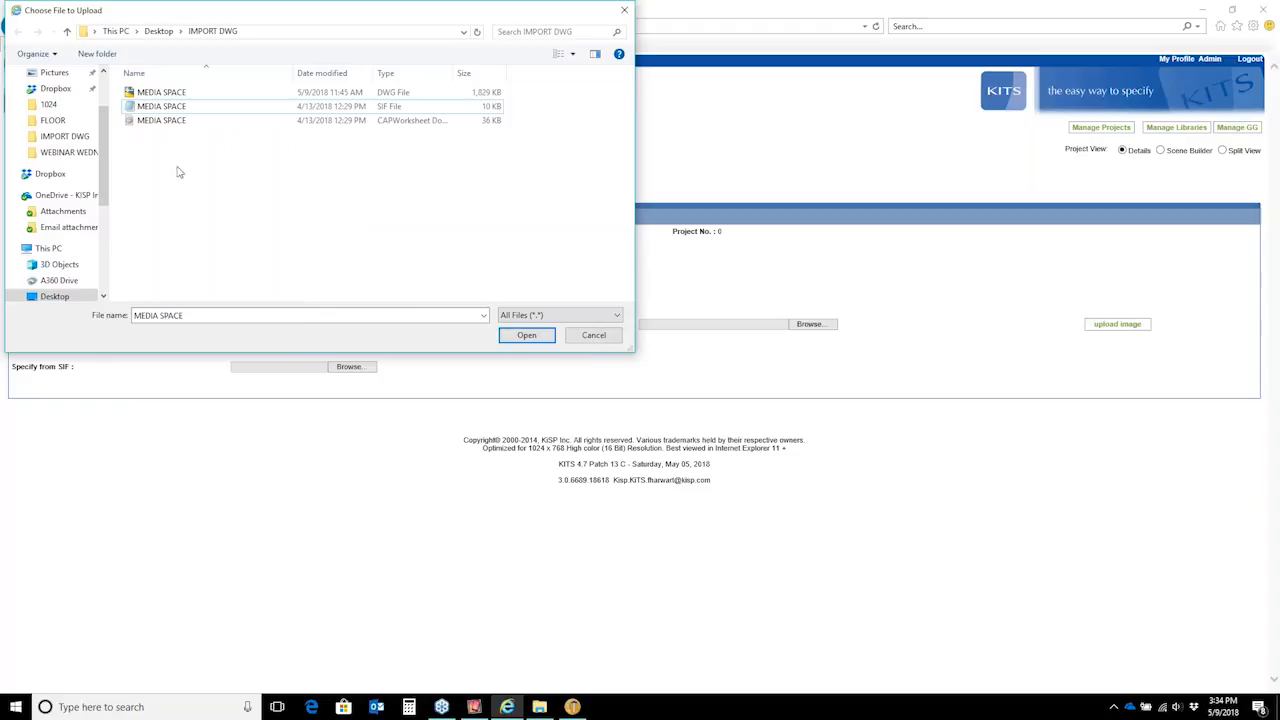
right_click(166, 110)
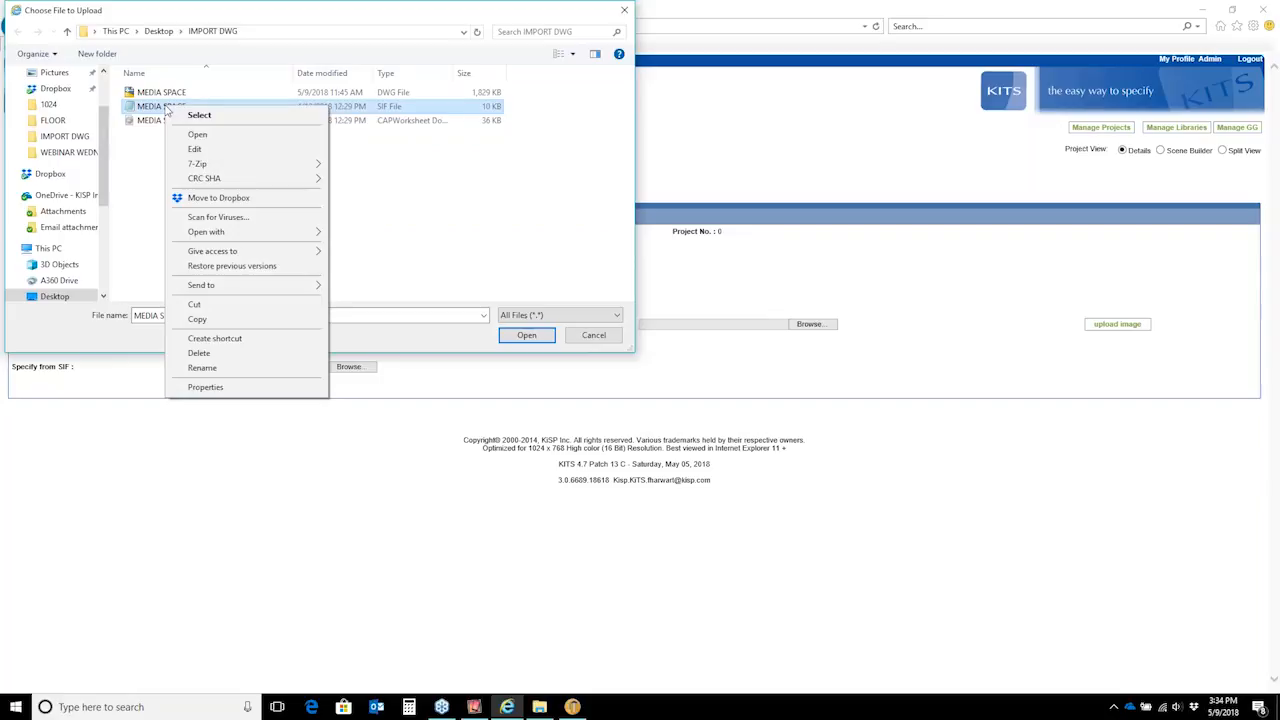
mouse_move(256, 240)
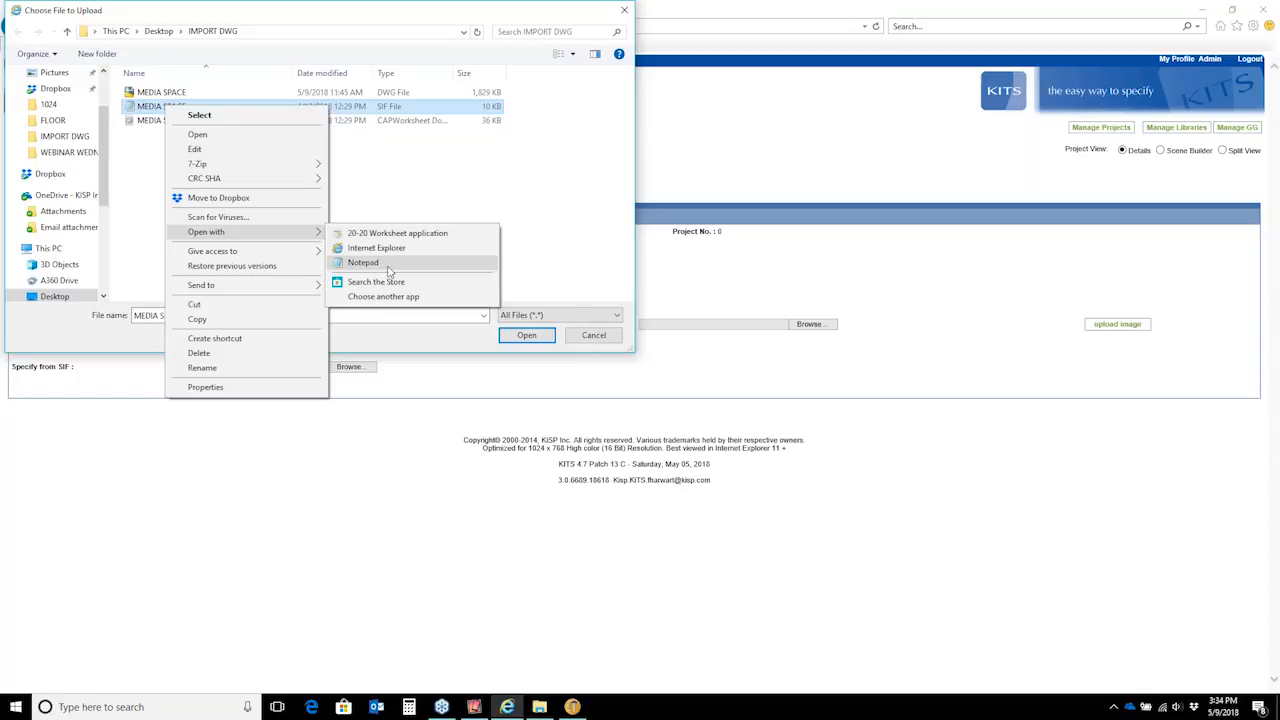
left_click(602, 339)
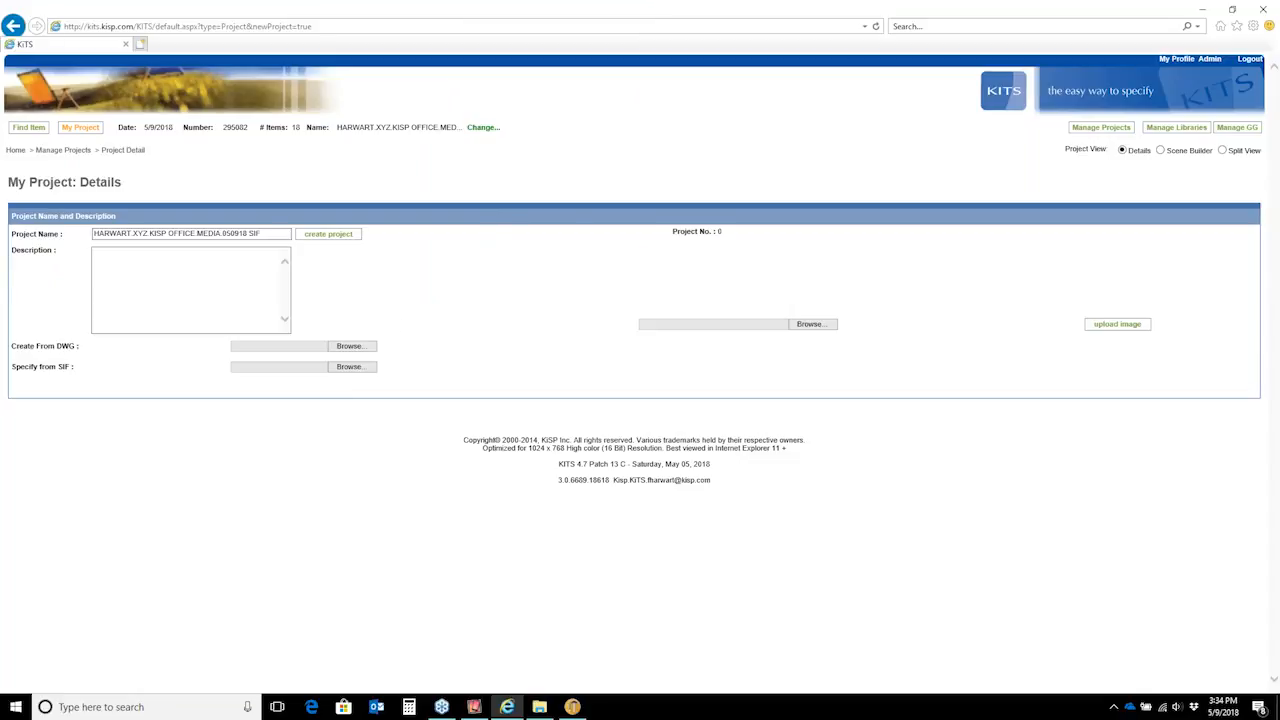
Step: Set the MEDIA SPACE SIF file as the Specify from SIF source and create the project
left_click(352, 367)
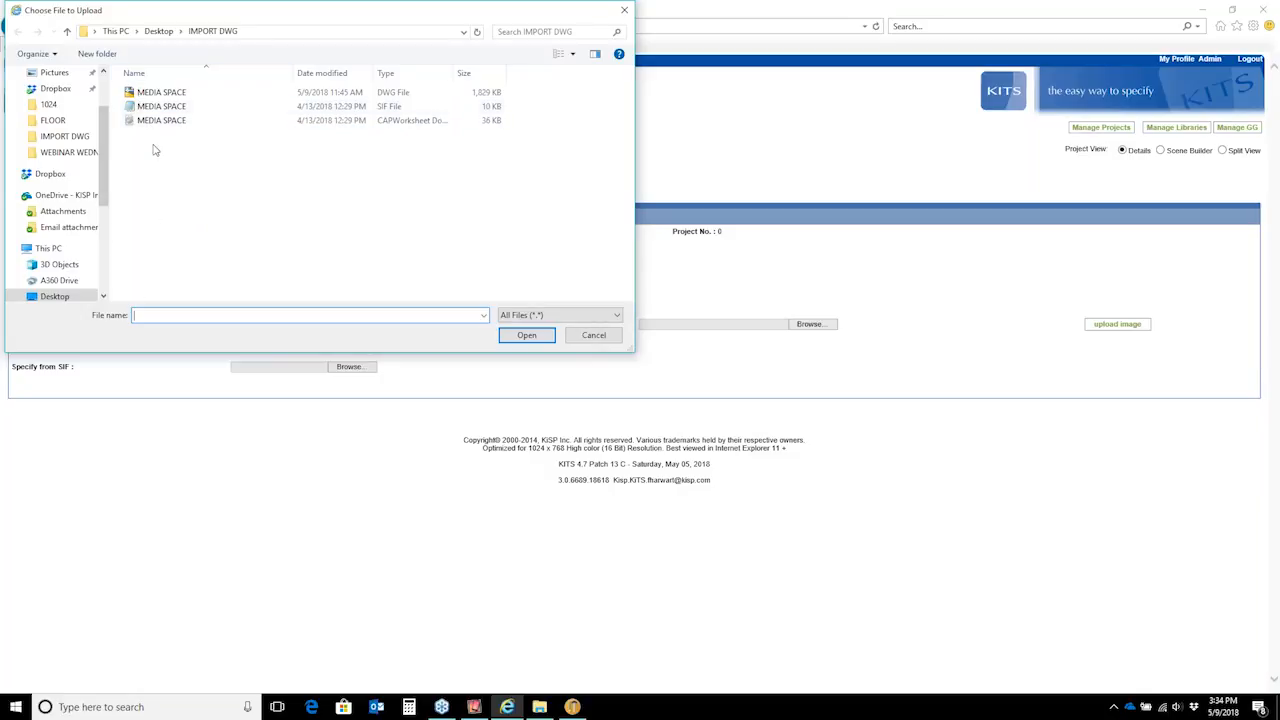
left_click(150, 107)
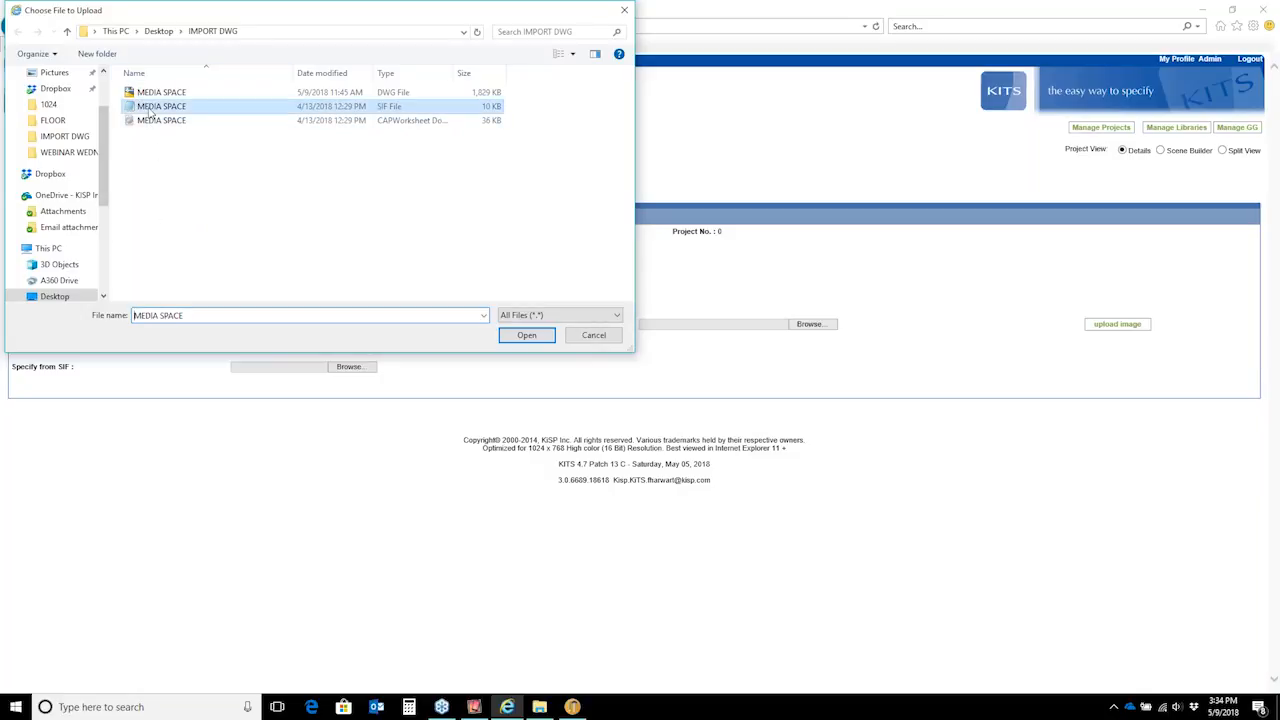
left_click(527, 336)
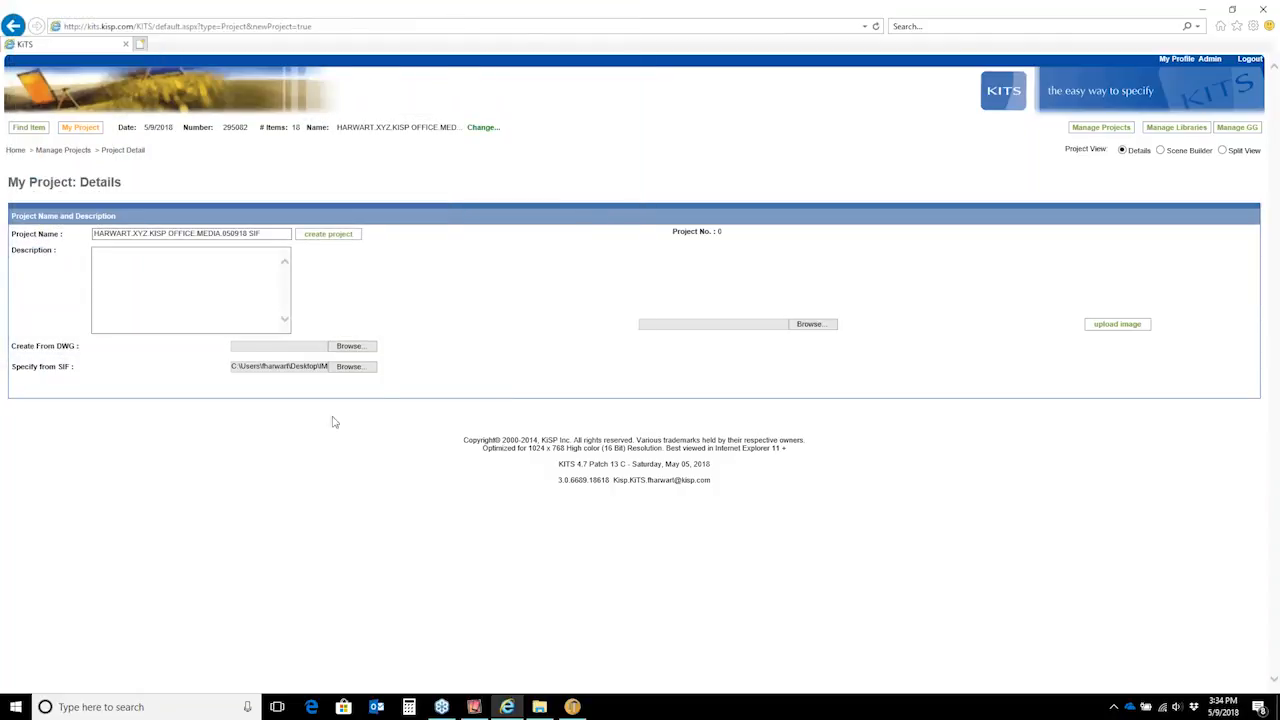
left_click(334, 238)
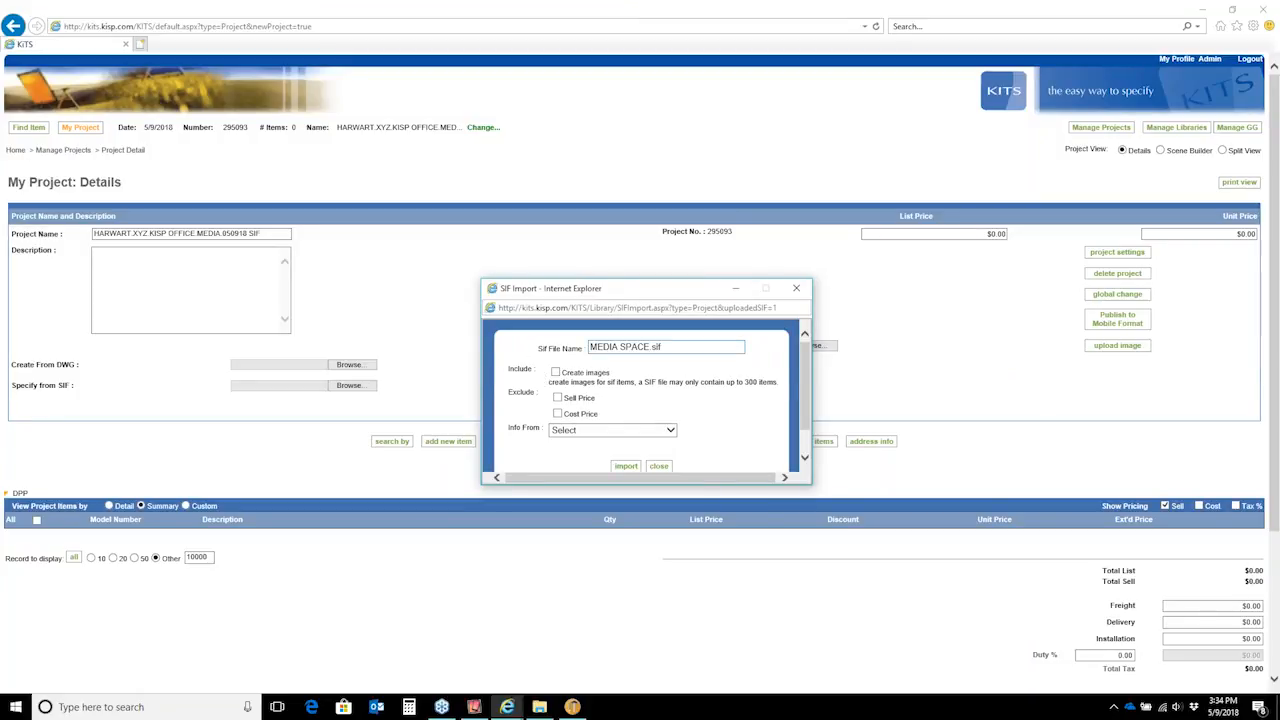
Step: Review the SIF import settings, including the Info From choices, and import MEDIA SPACE.sif without changing them
scroll(775, 372, "down", 1)
scroll(755, 374, "up", 1)
left_click(632, 433)
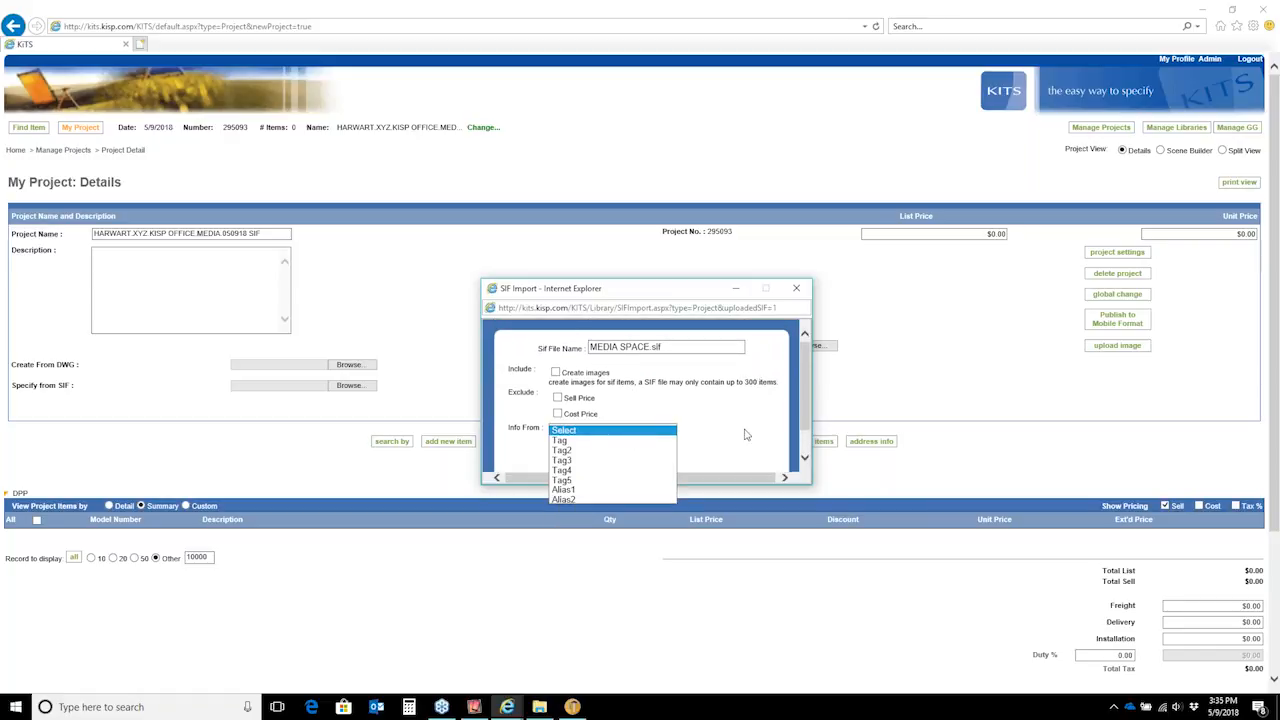
left_click(684, 394)
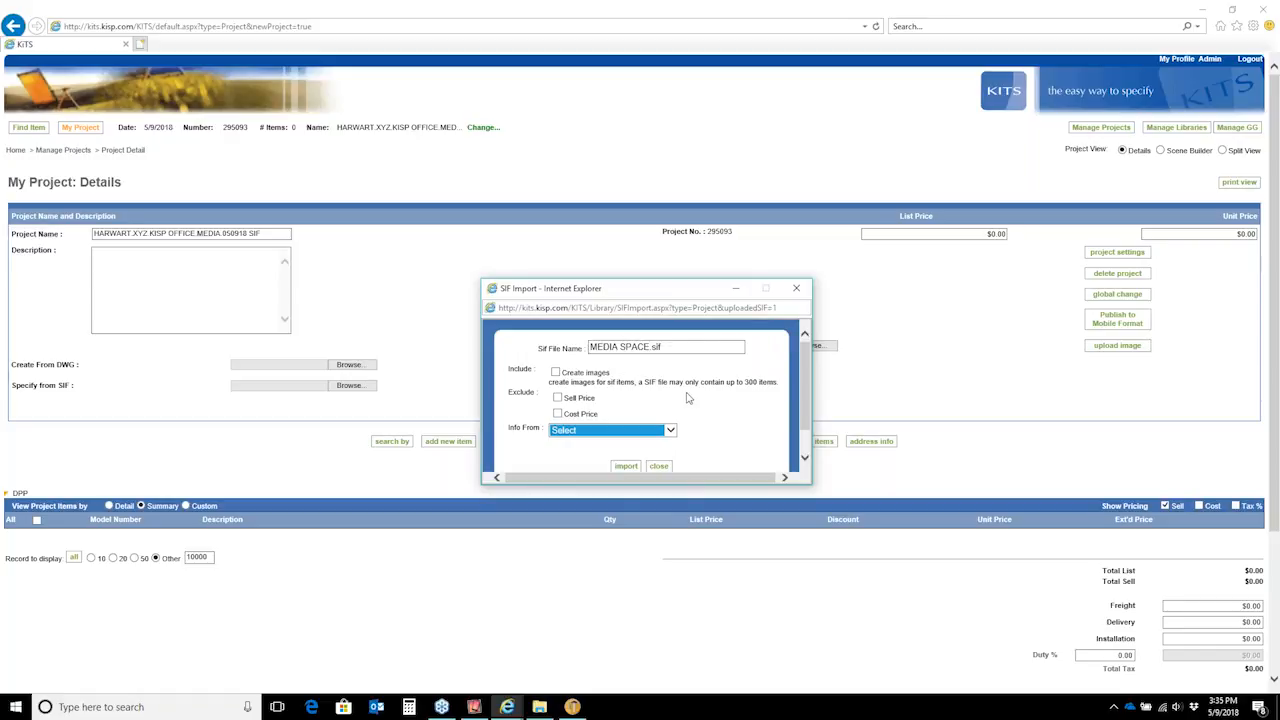
scroll(698, 398, "down", 1)
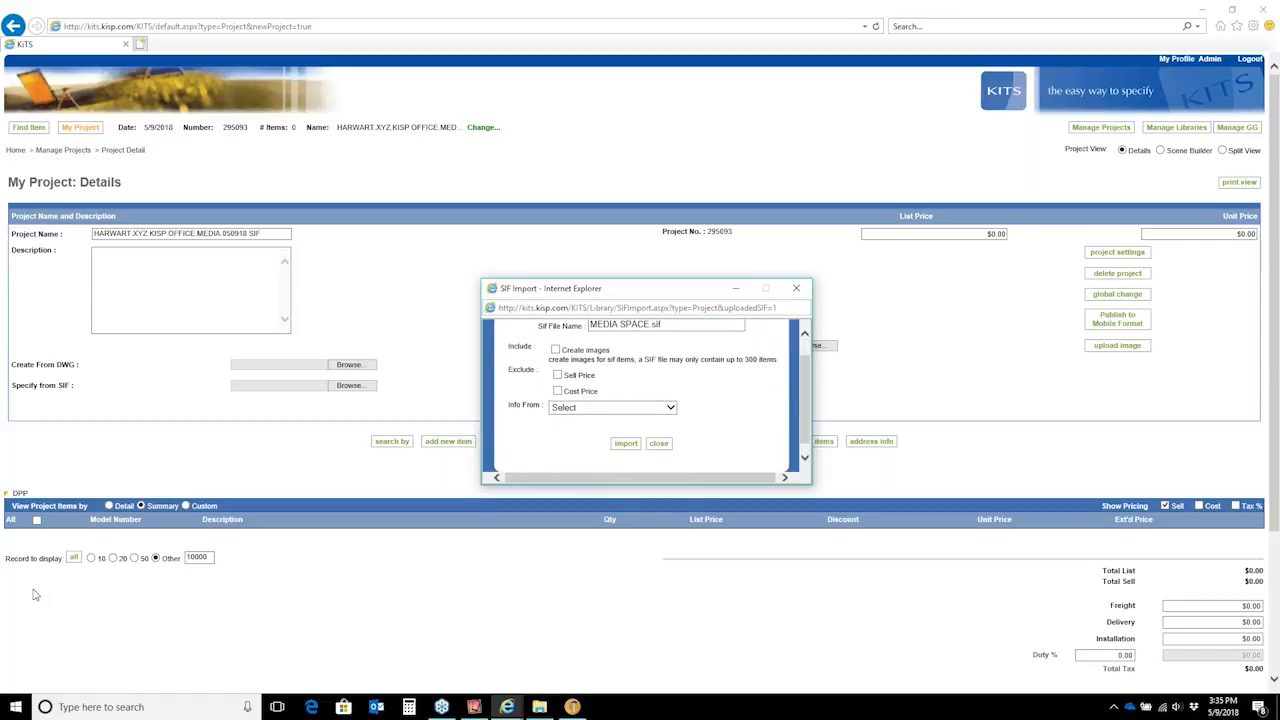
left_click(622, 443)
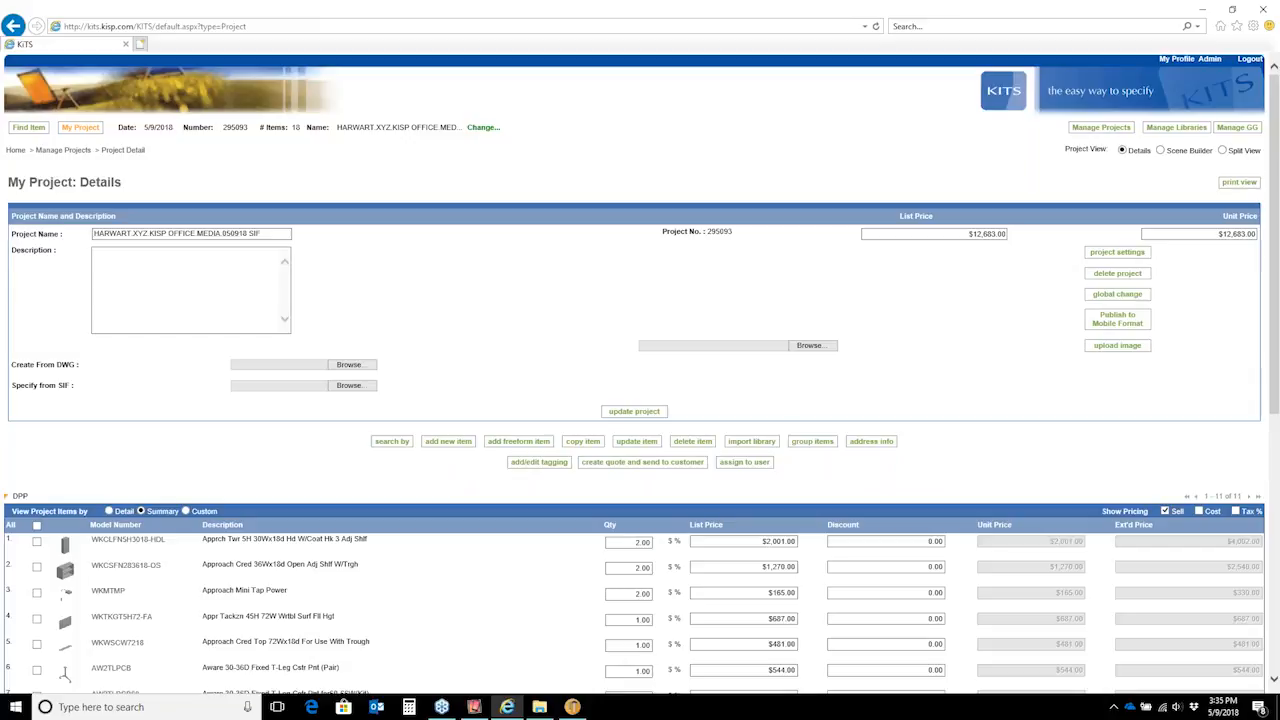
Step: Examine the SIF project's items in the summary list and, with their options, in the Detail view
scroll(491, 371, "down", 3)
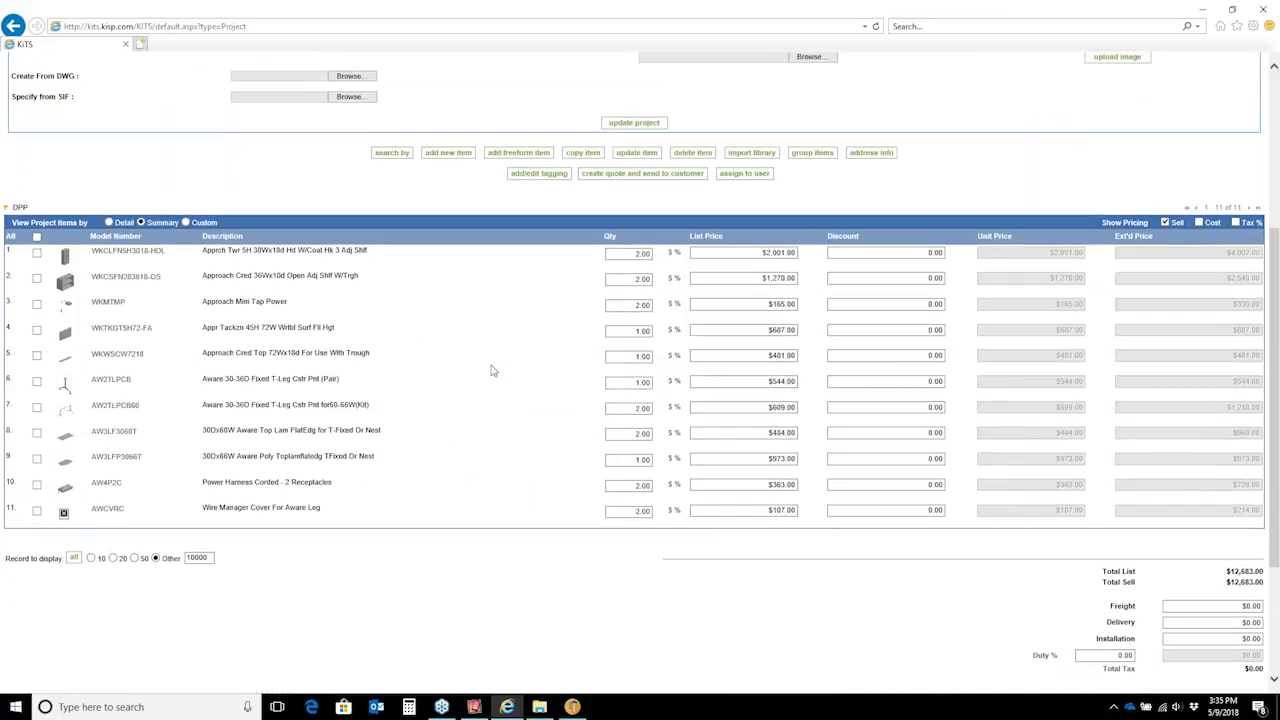
left_click(185, 223)
scroll(294, 222, "down", 15)
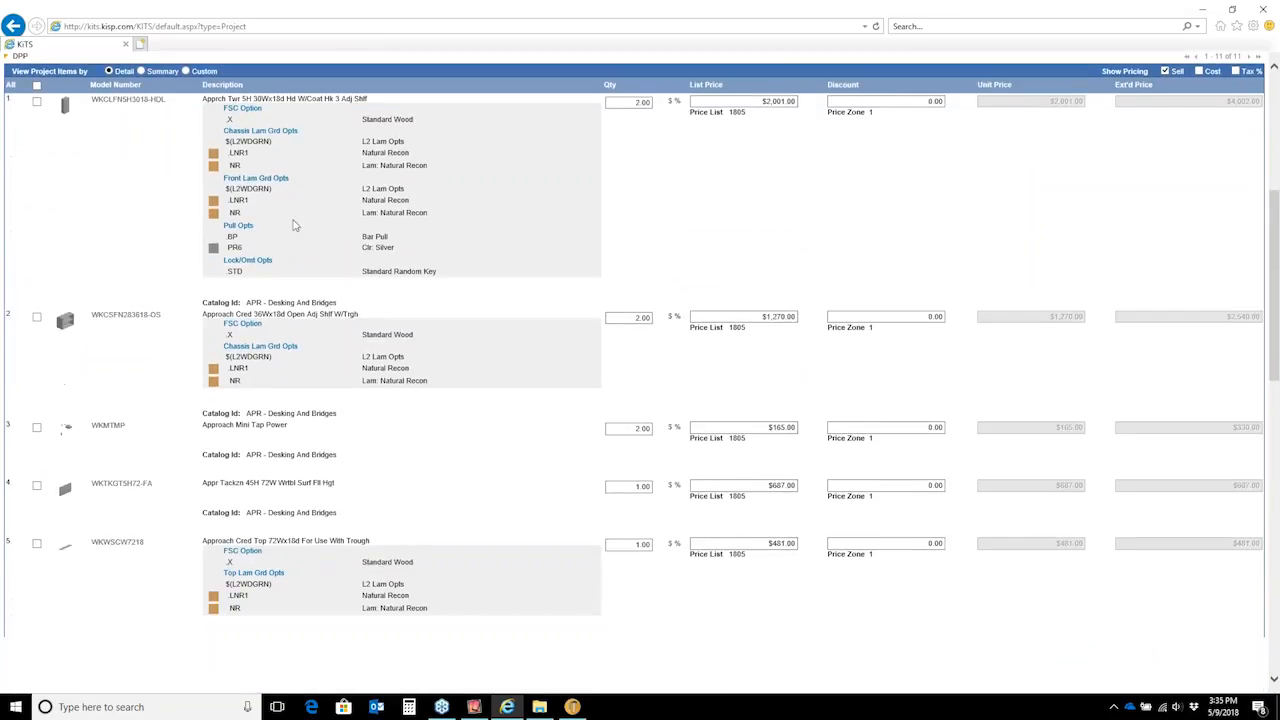
scroll(294, 222, "down", 9)
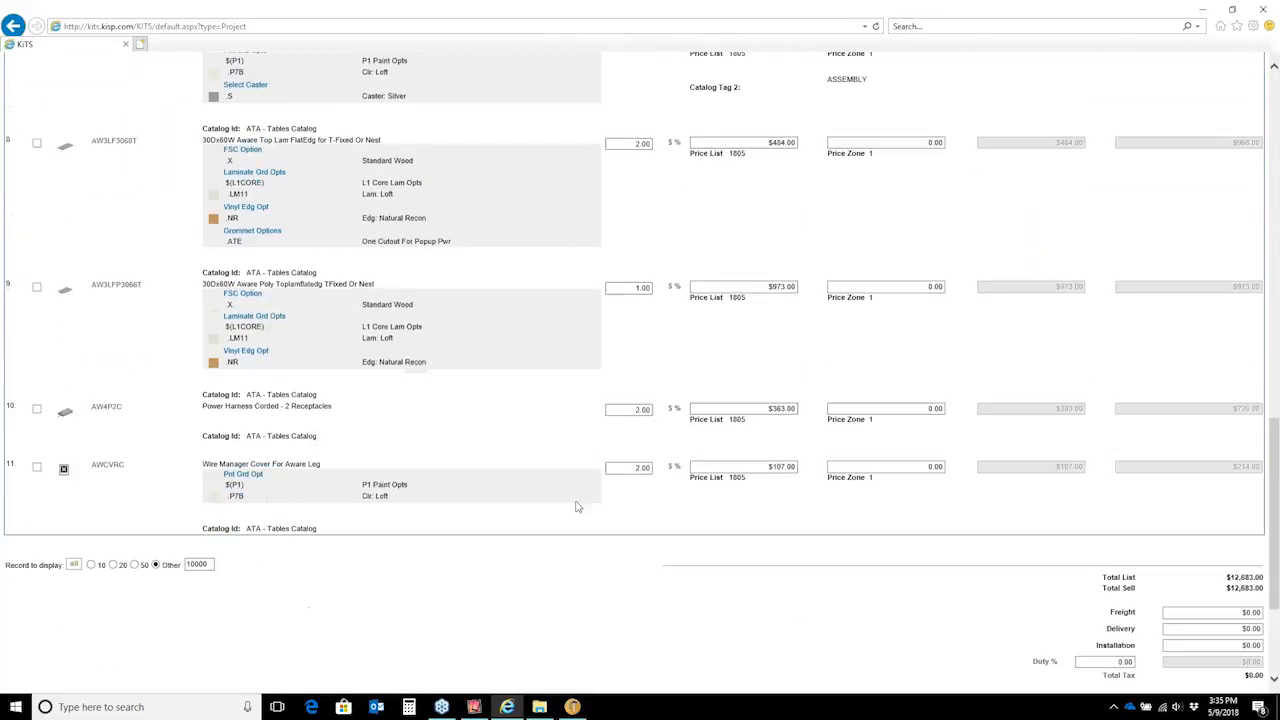
scroll(576, 478, "up", 20)
scroll(576, 478, "down", 5)
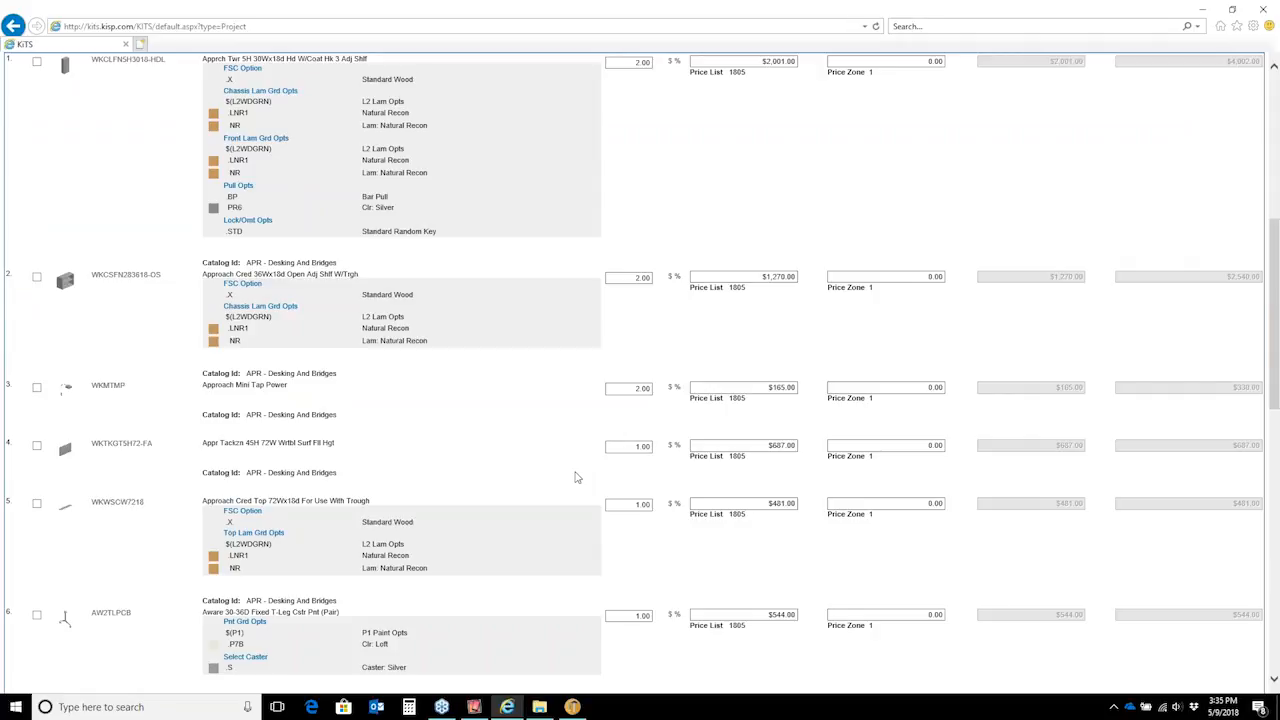
scroll(575, 477, "up", 5)
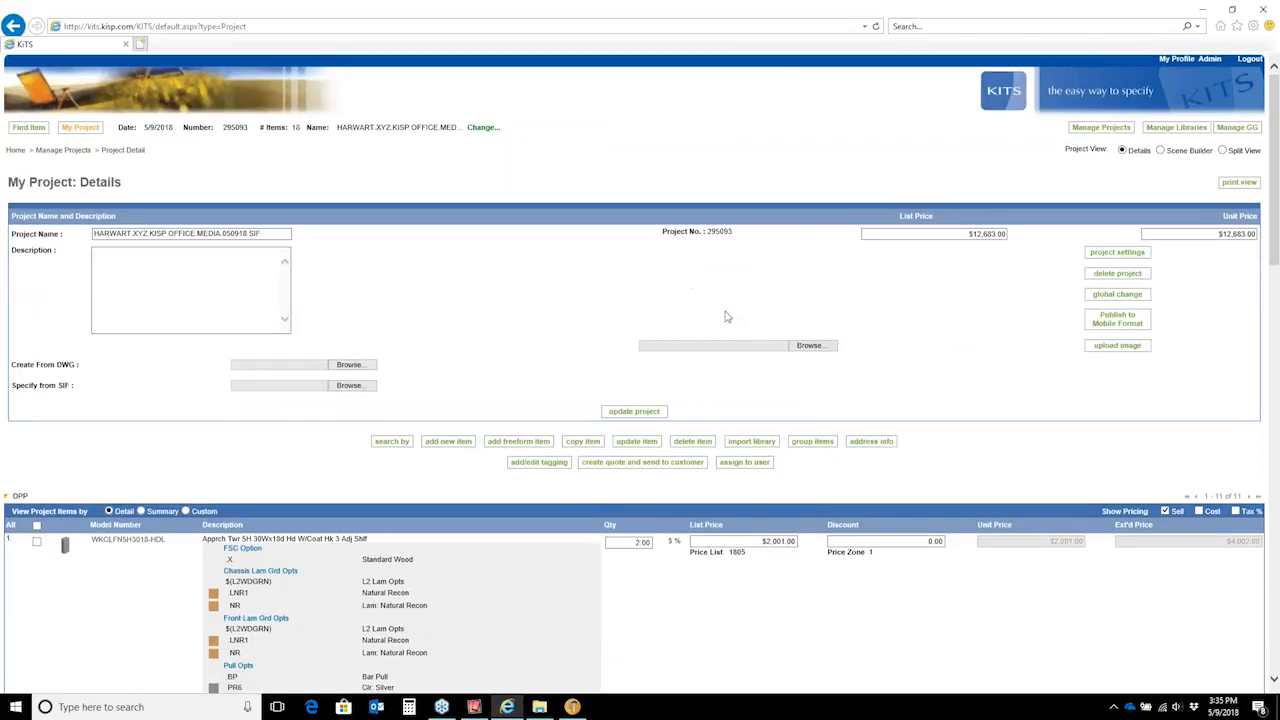
Step: View the SIF project's furniture in Scene Builder, and save the scene changes while leaving for project management
left_click(1160, 150)
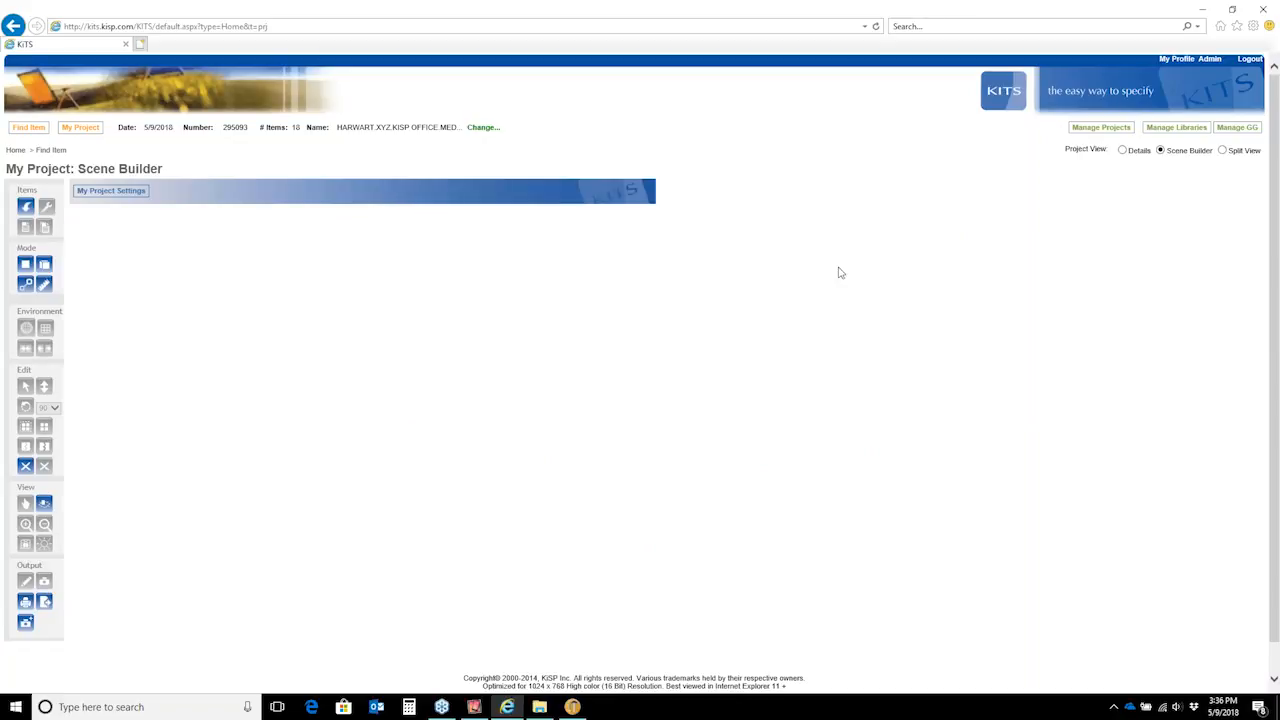
scroll(560, 410, "down", 1)
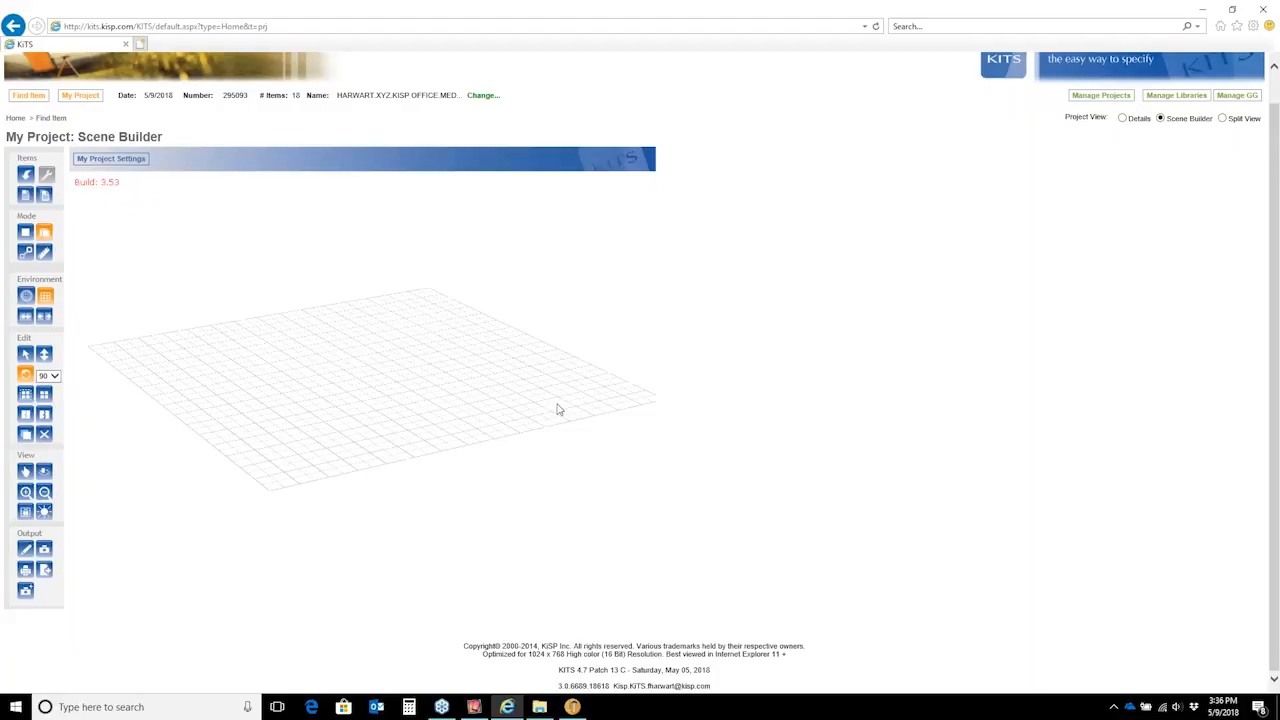
left_click_drag(343, 434, 343, 394)
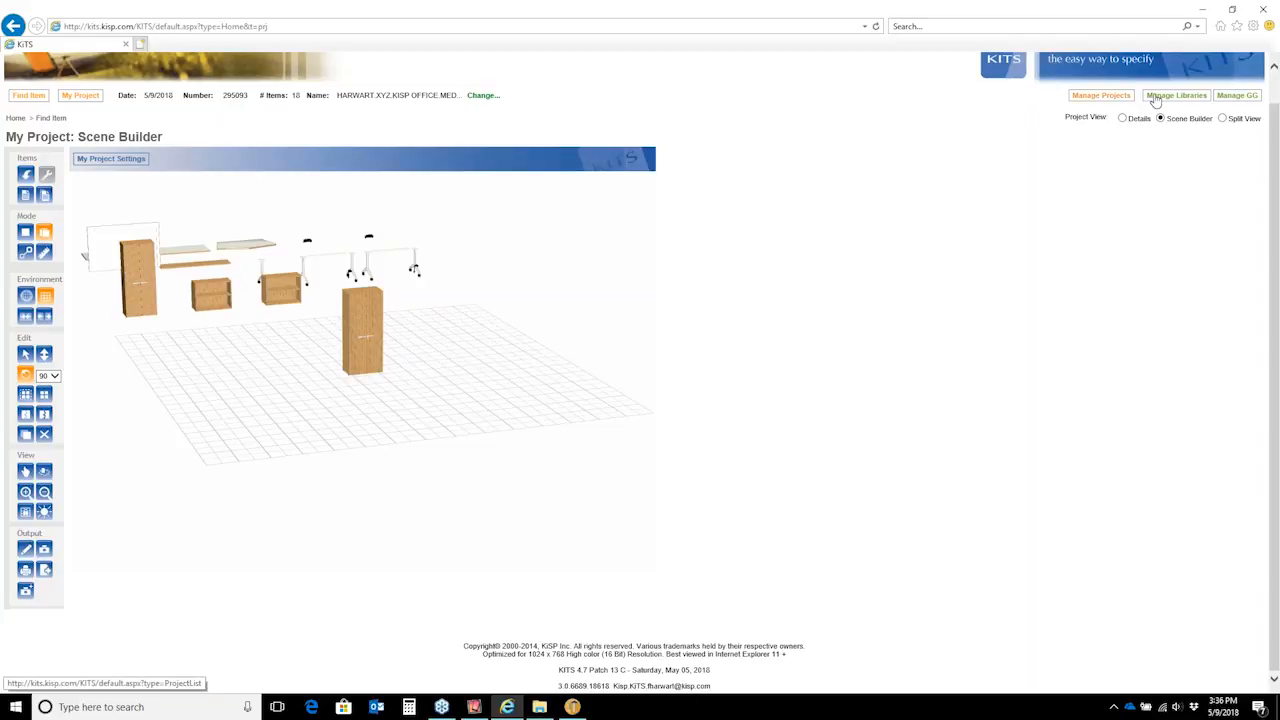
left_click(1093, 97)
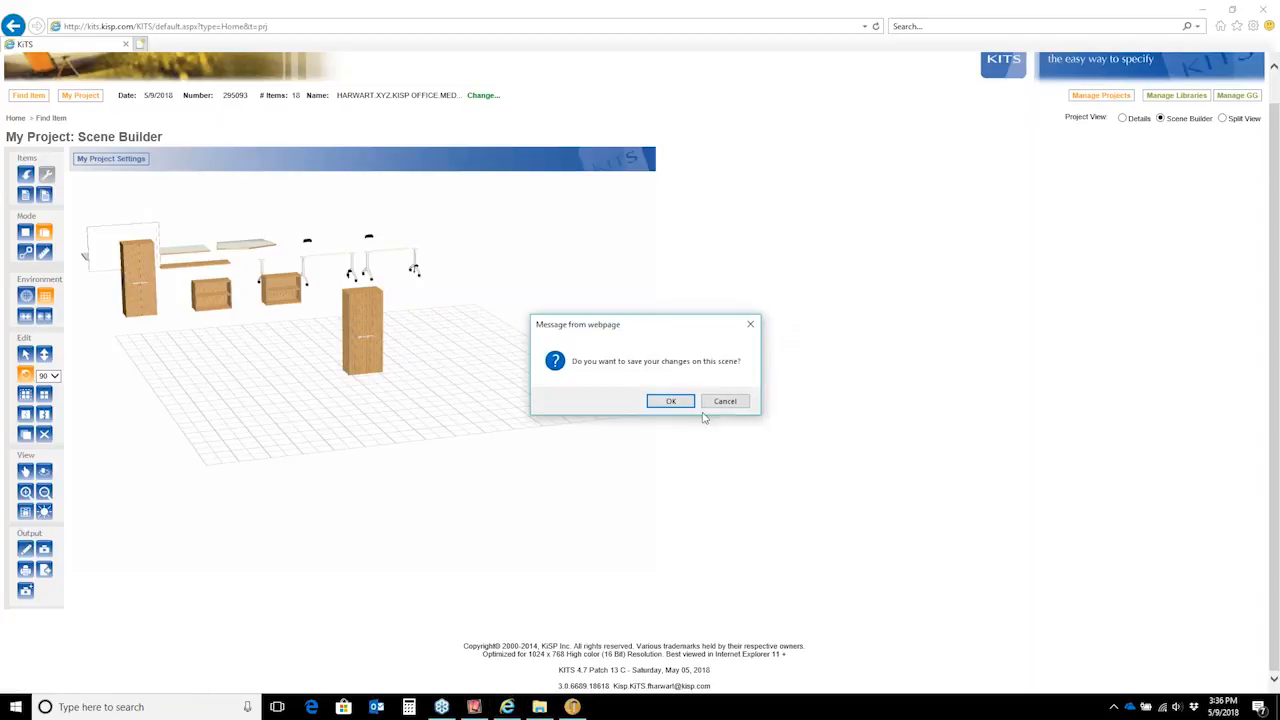
left_click(683, 405)
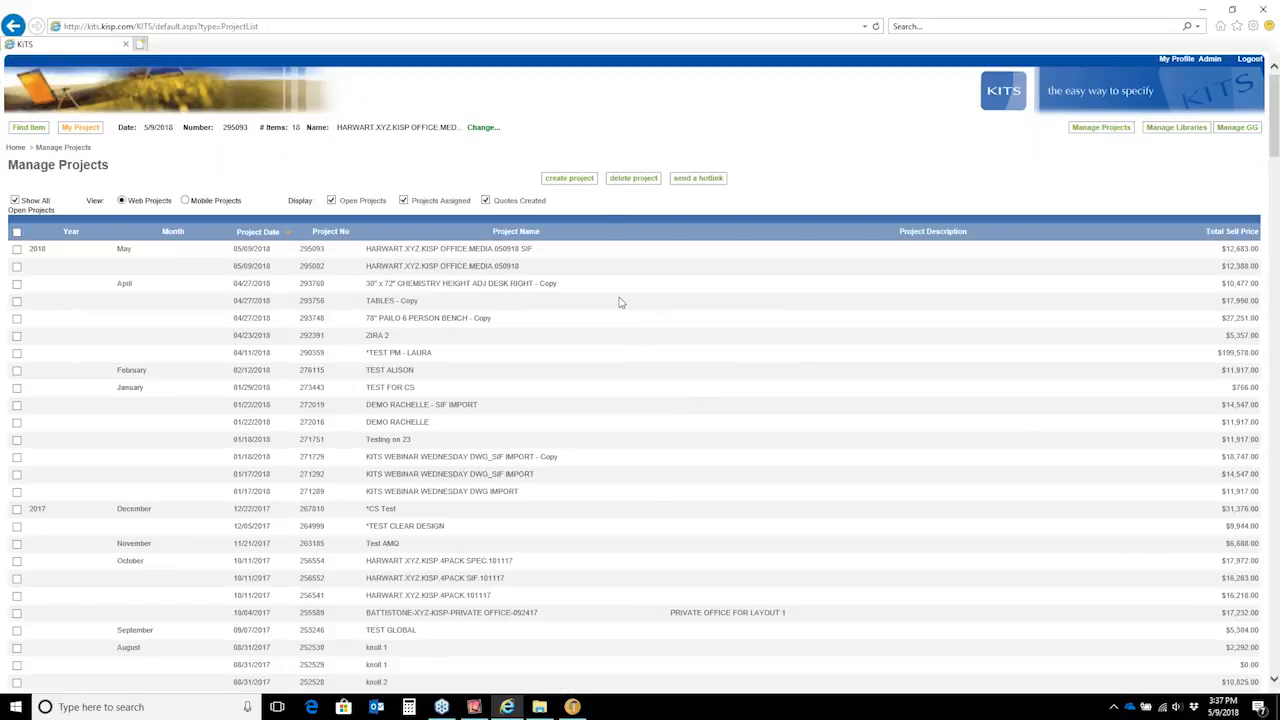
Step: Start another web project and name it with the owner's surname followed by .XYZ.KISP OFFICE.MEDIA.050918.DWGSIF
left_click(566, 180)
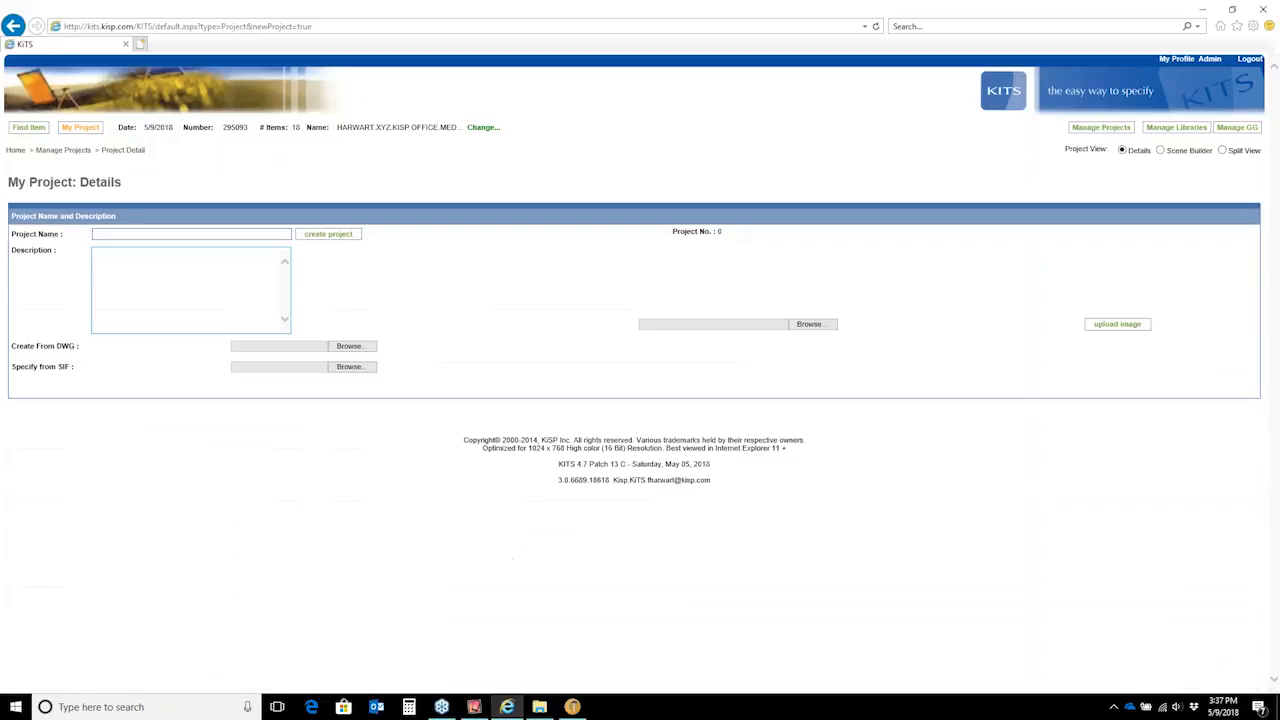
left_click(130, 232)
type("HARWART.XYZ.KISP.OFFICE.MEDIA")
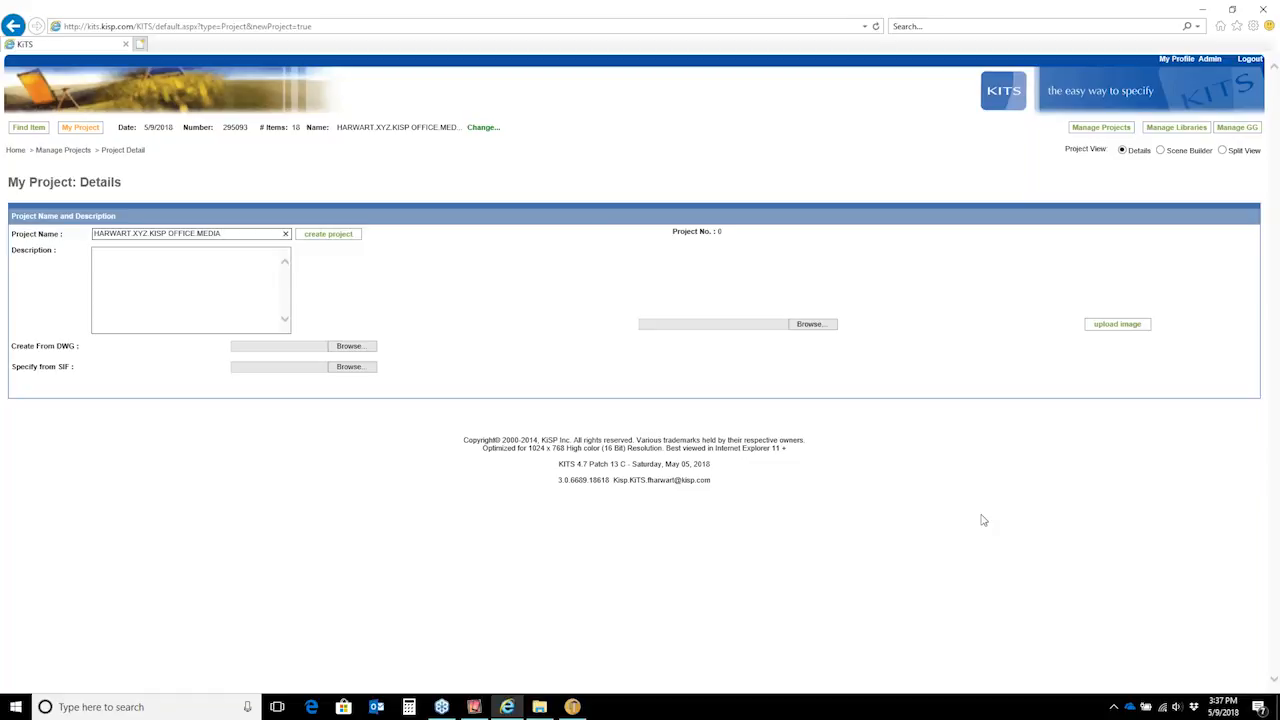
type(".050918.DWGSIF")
Step: Attach the MEDIA SPACE DWG as the drawing source and the MEDIA SPACE SIF as the specification source, and create the project
left_click(347, 349)
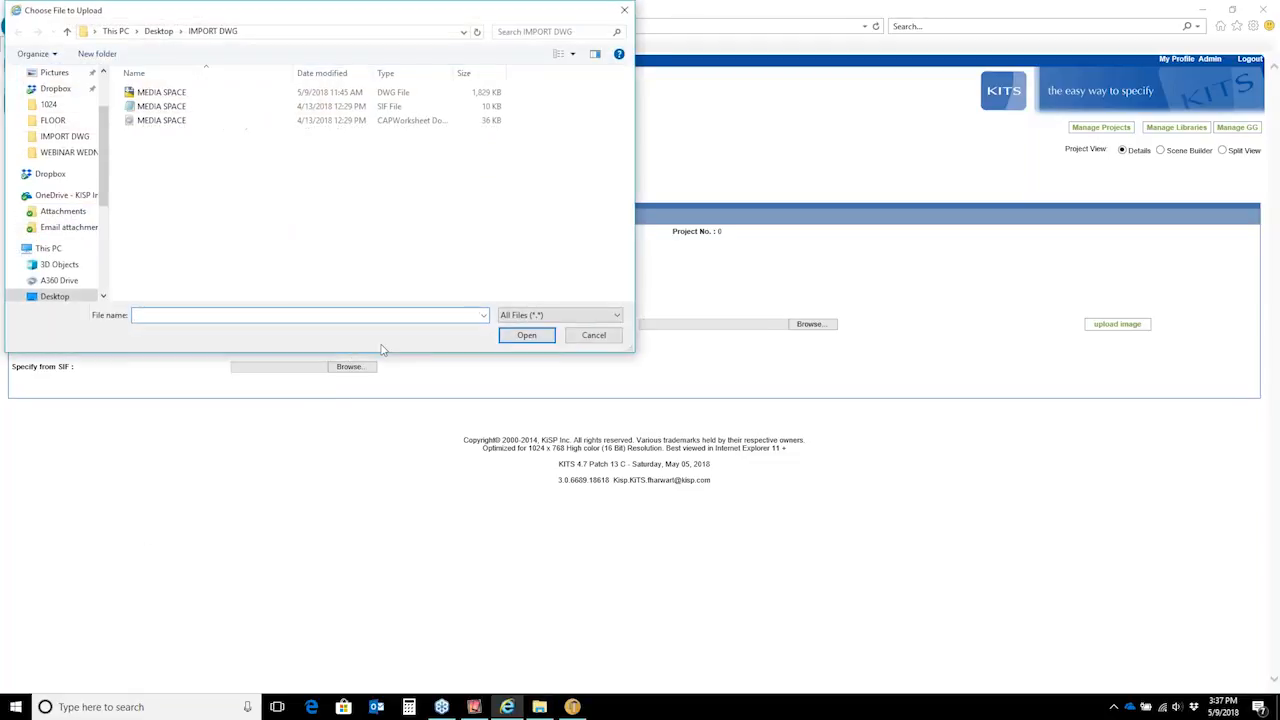
left_click(154, 98)
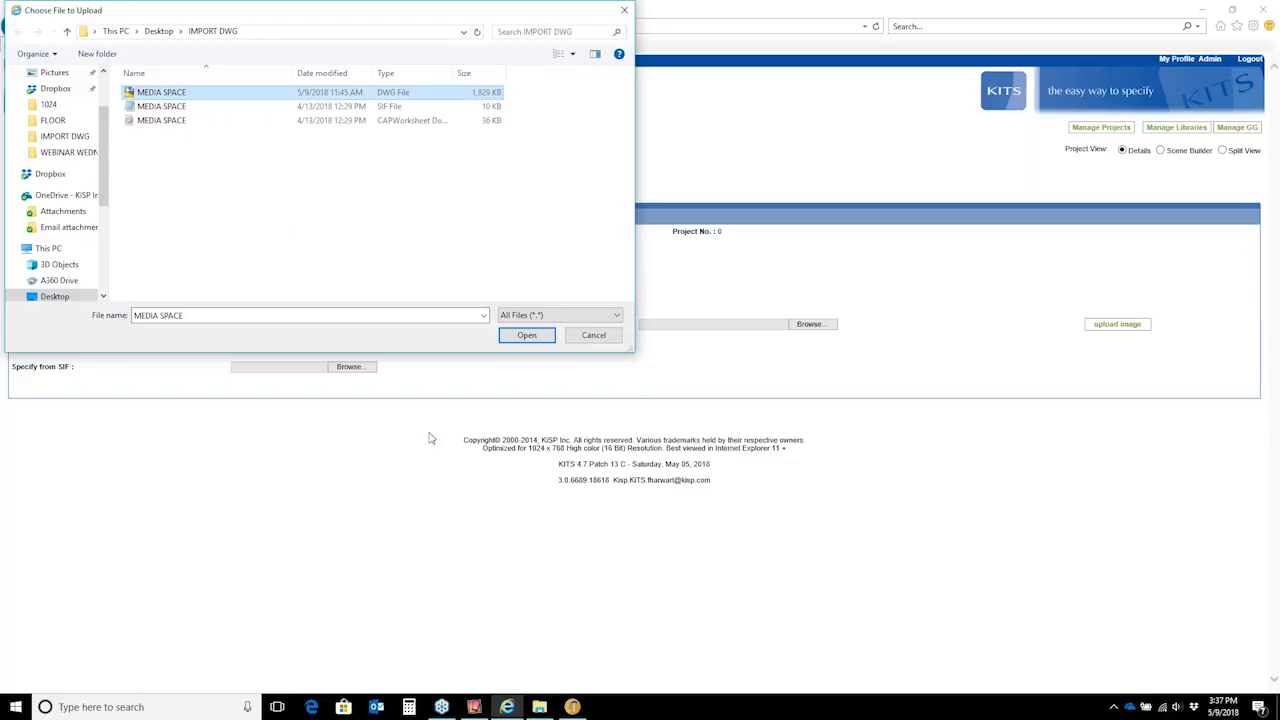
left_click(538, 338)
left_click(350, 367)
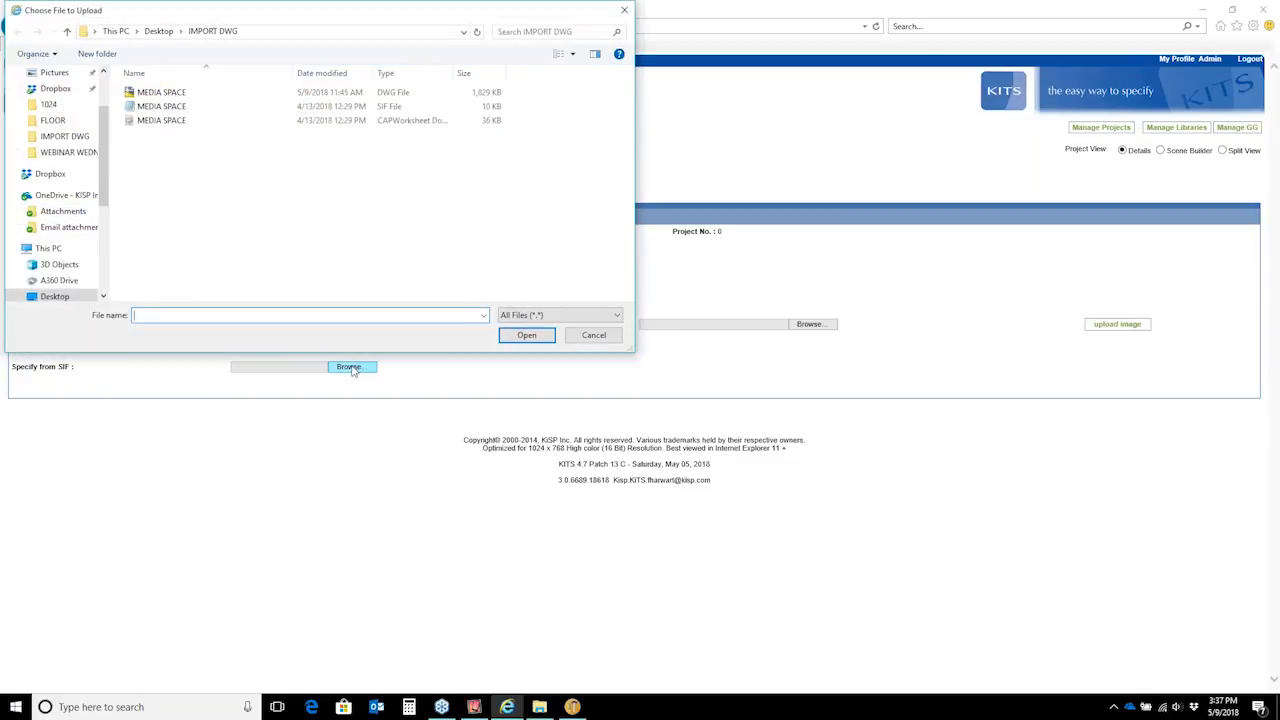
left_click(176, 110)
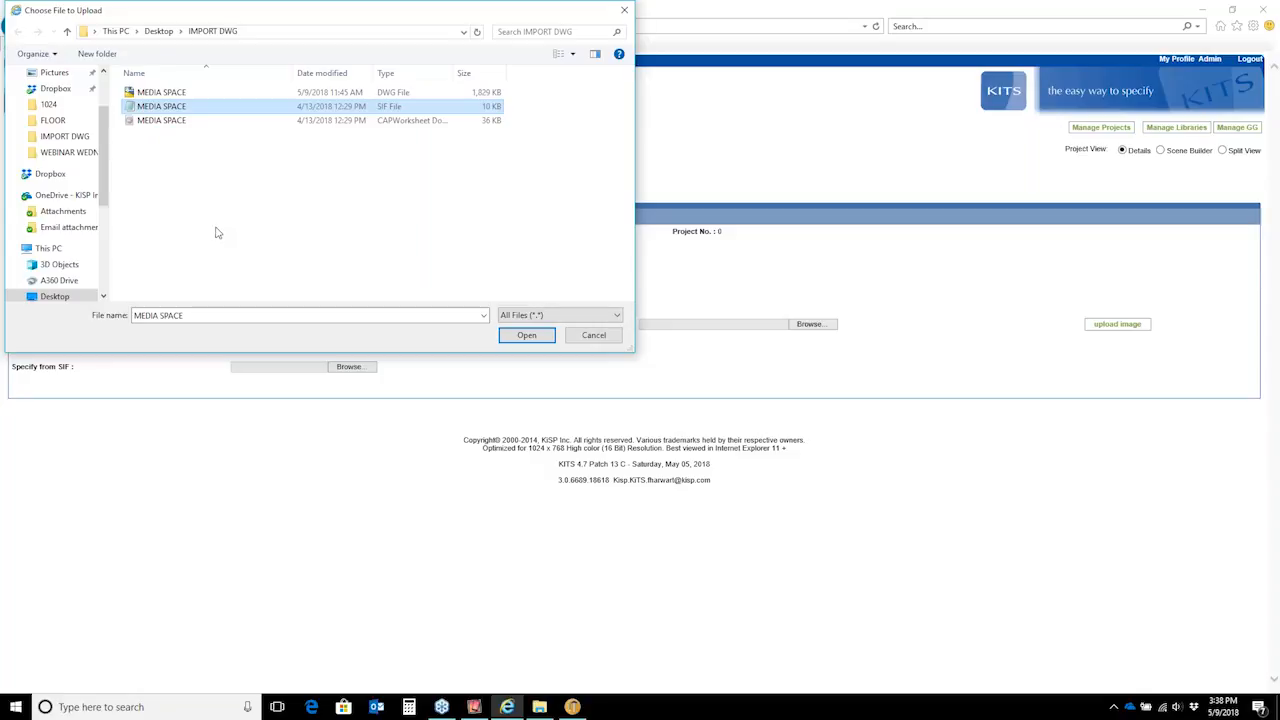
left_click(526, 335)
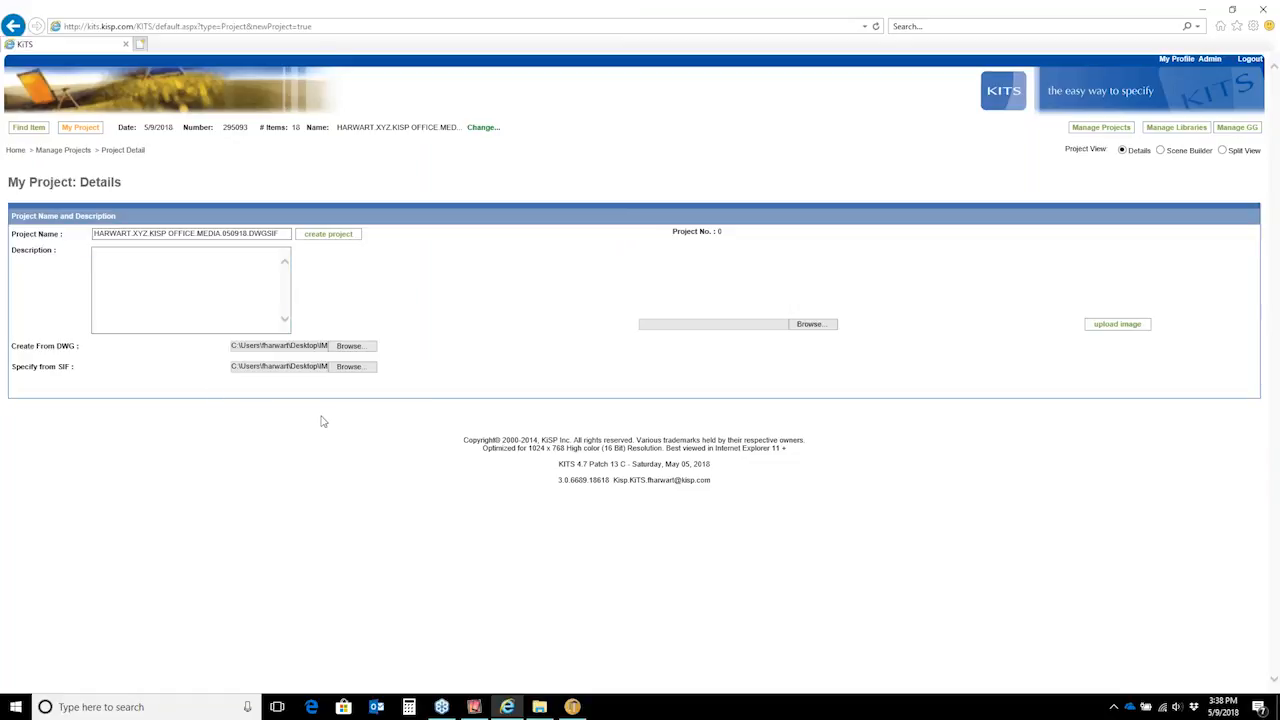
left_click(344, 236)
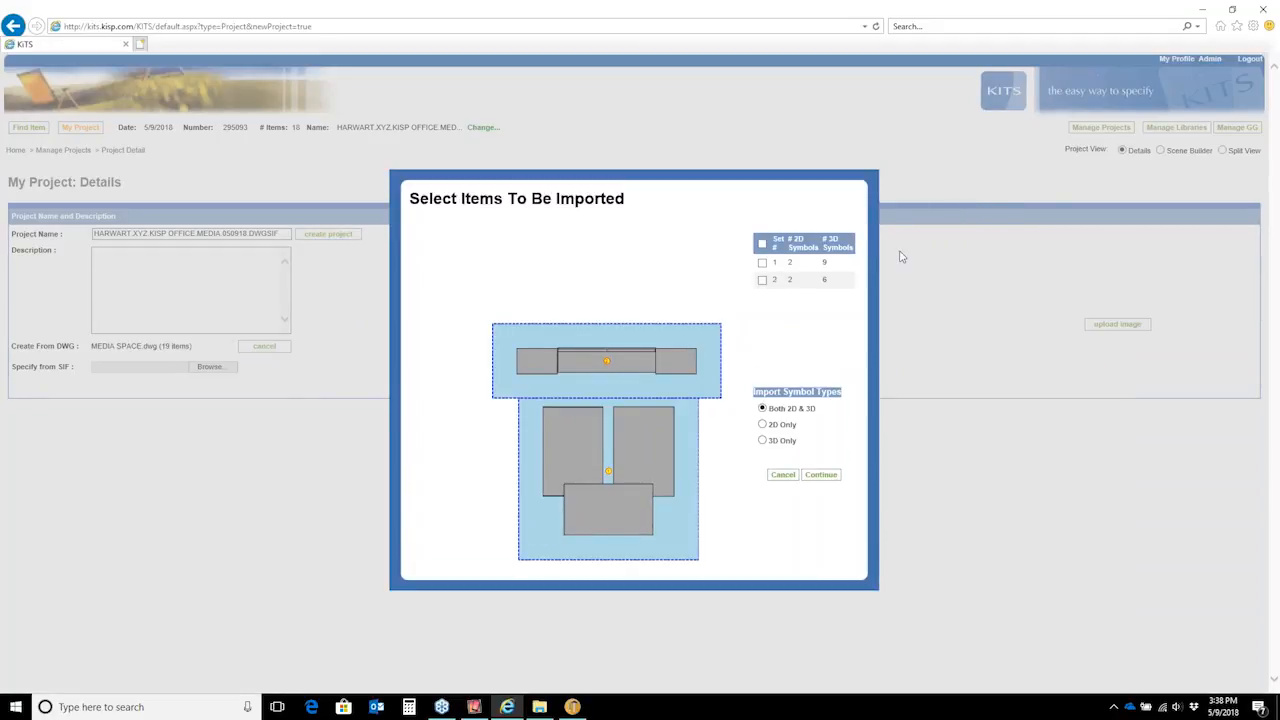
Step: Import all symbol sets from the MEDIA SPACE drawing with both 2D and 3D symbols, continuing past the DWG warning
left_click(762, 244)
left_click(821, 475)
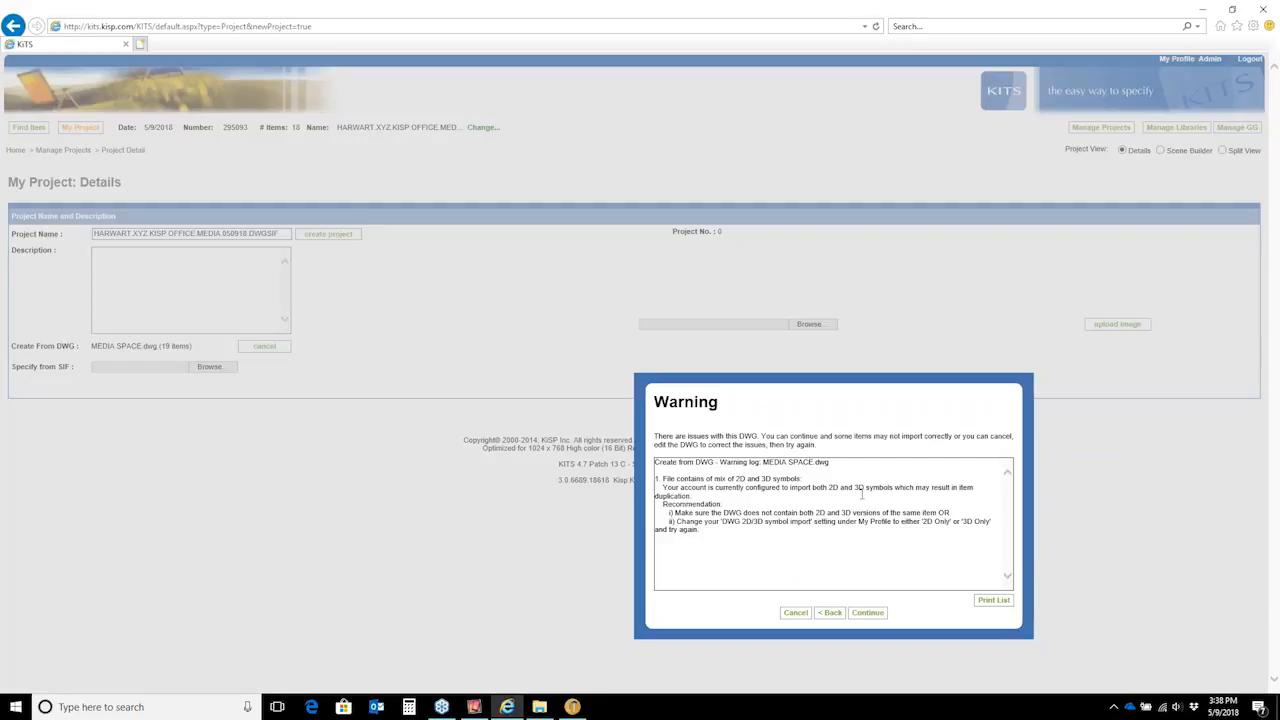
left_click(867, 613)
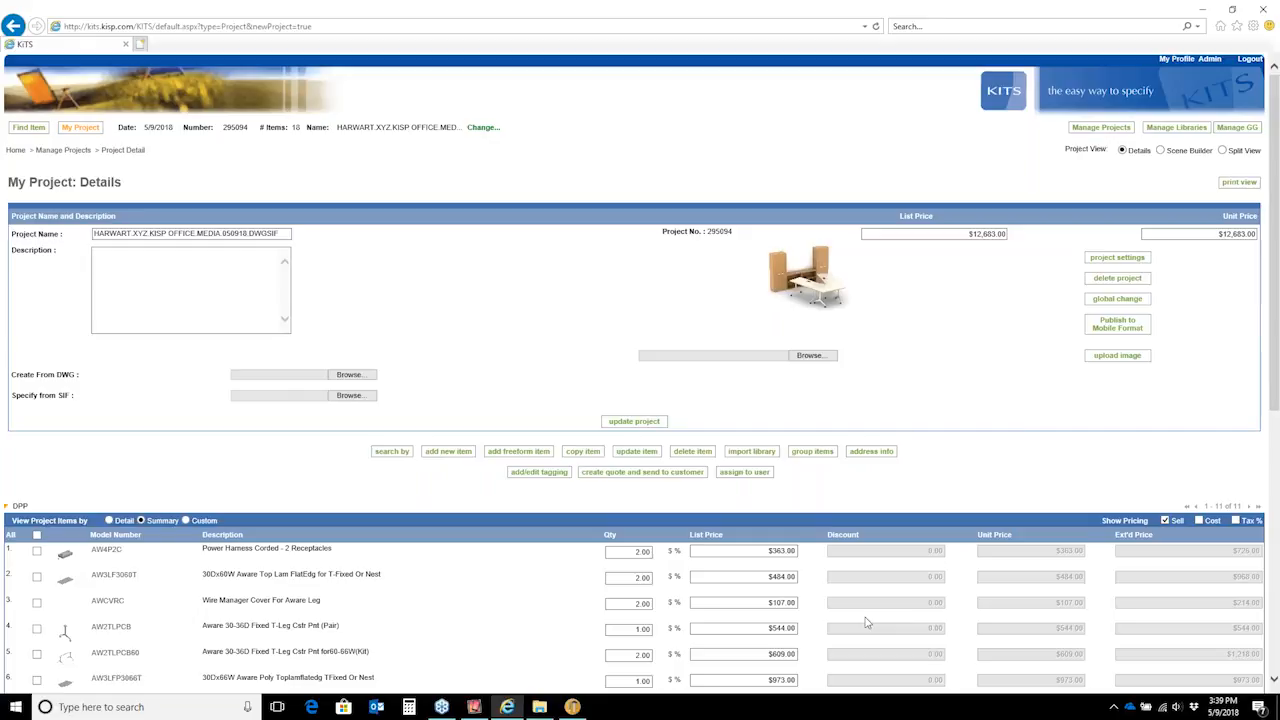
Step: Examine the DWG-with-SIF project's items in the summary list and their options and finishes in the Detail view
scroll(888, 526, "down", 3)
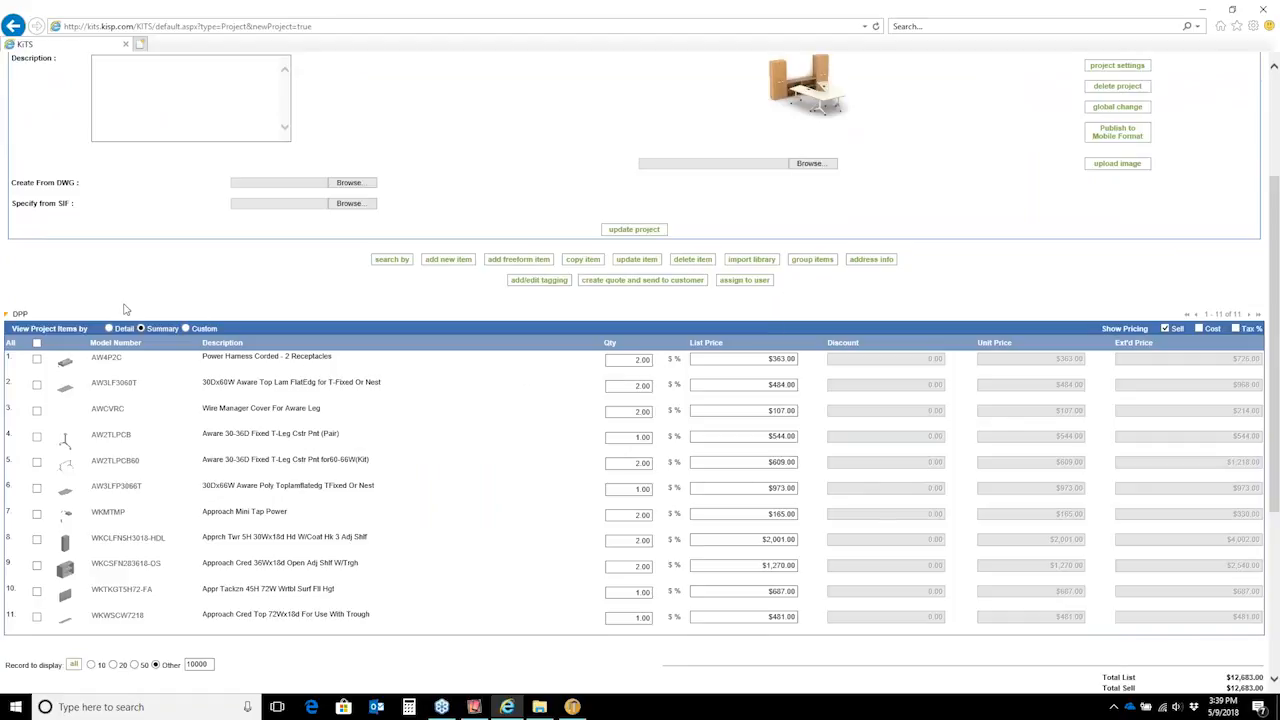
left_click(109, 328)
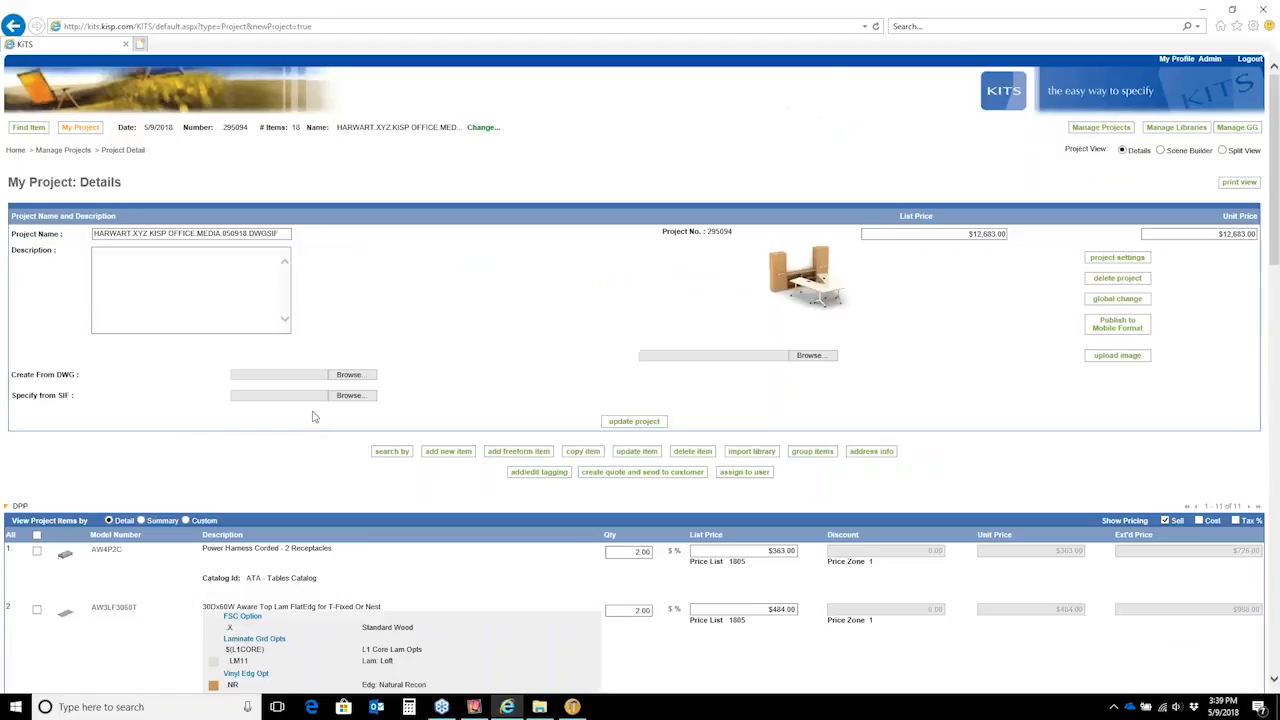
scroll(487, 353, "down", 5)
scroll(610, 234, "down", 12)
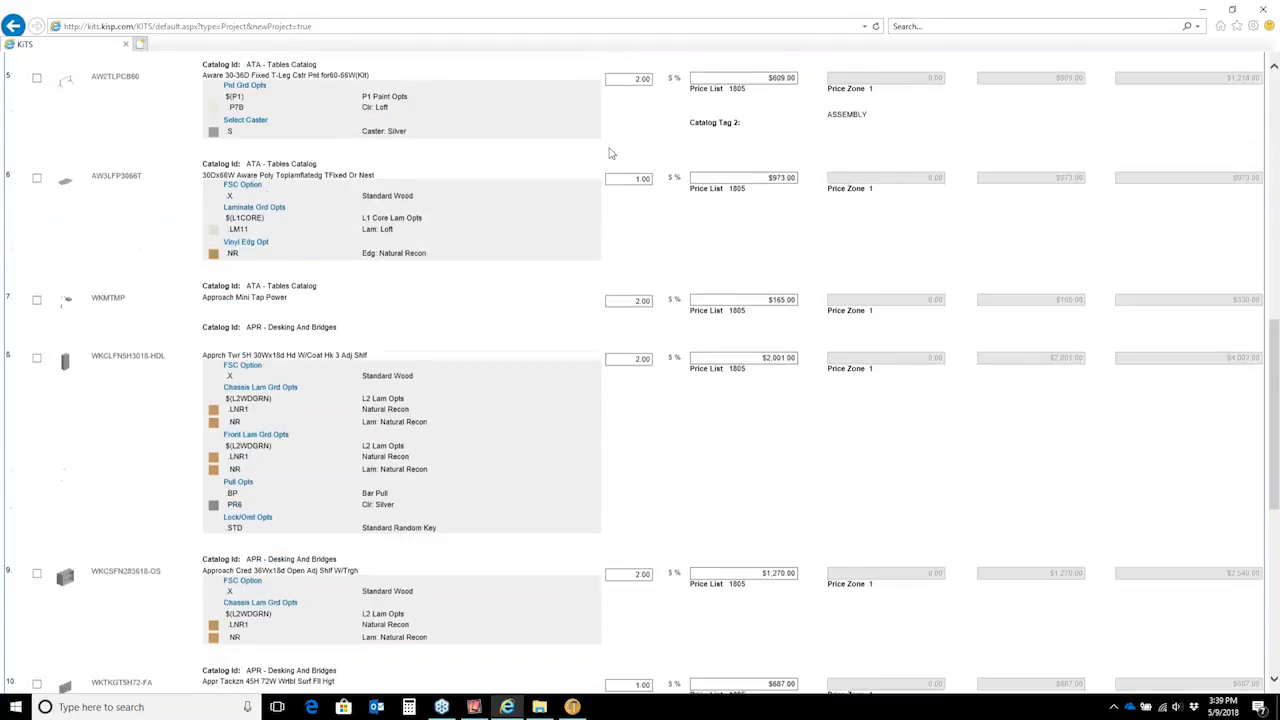
scroll(610, 240, "down", 5)
scroll(605, 250, "up", 15)
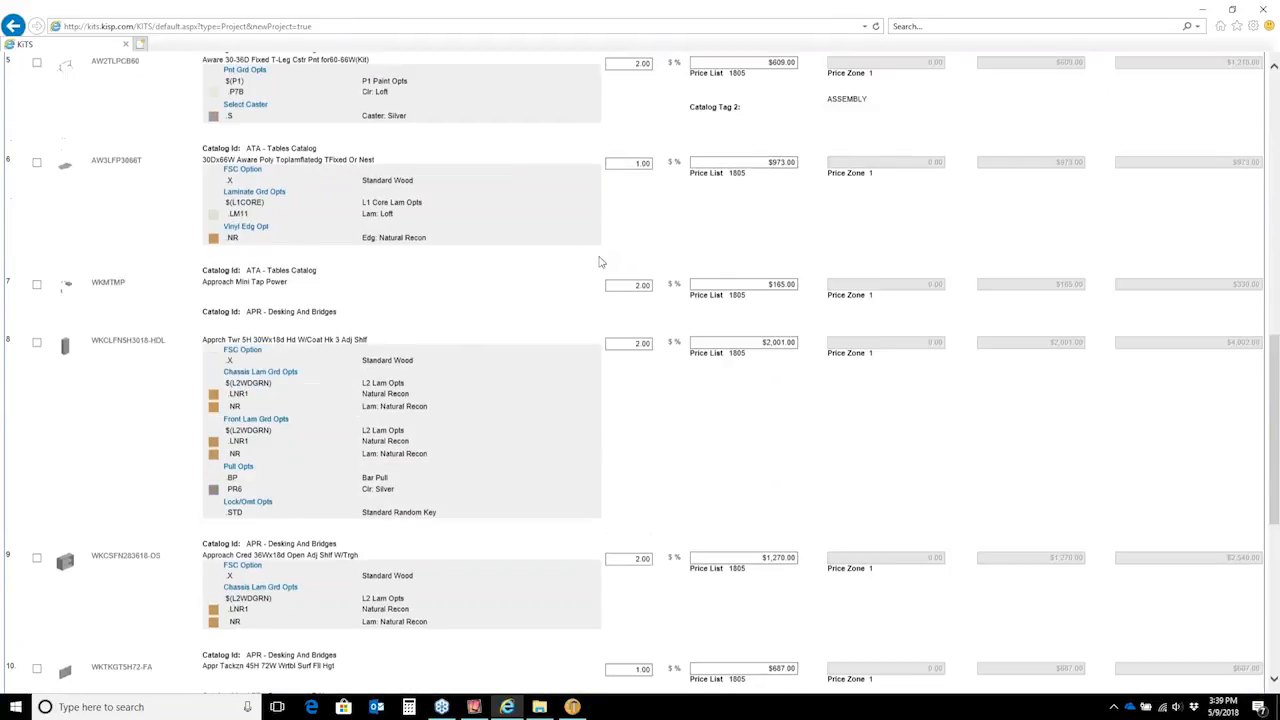
scroll(600, 262, "up", 3)
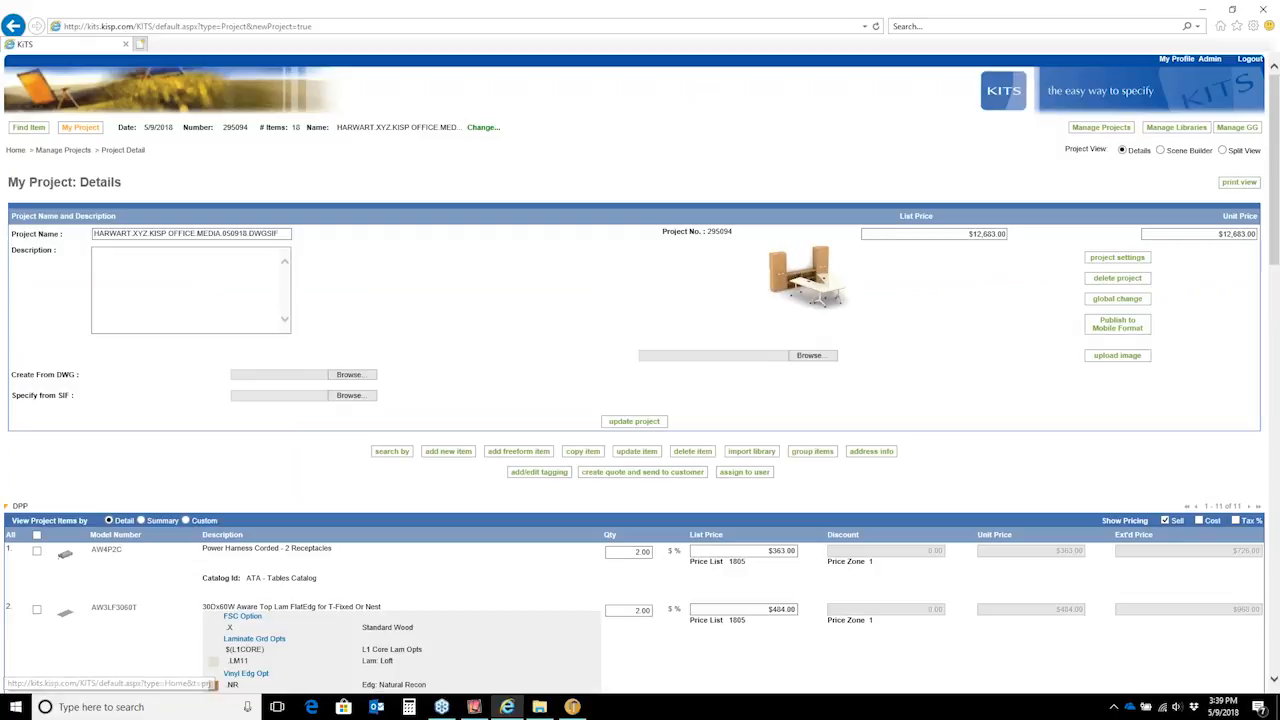
Step: Publish the DWG-with-SIF project to mobile format and switch to the mirrored iPad display
left_click(1126, 333)
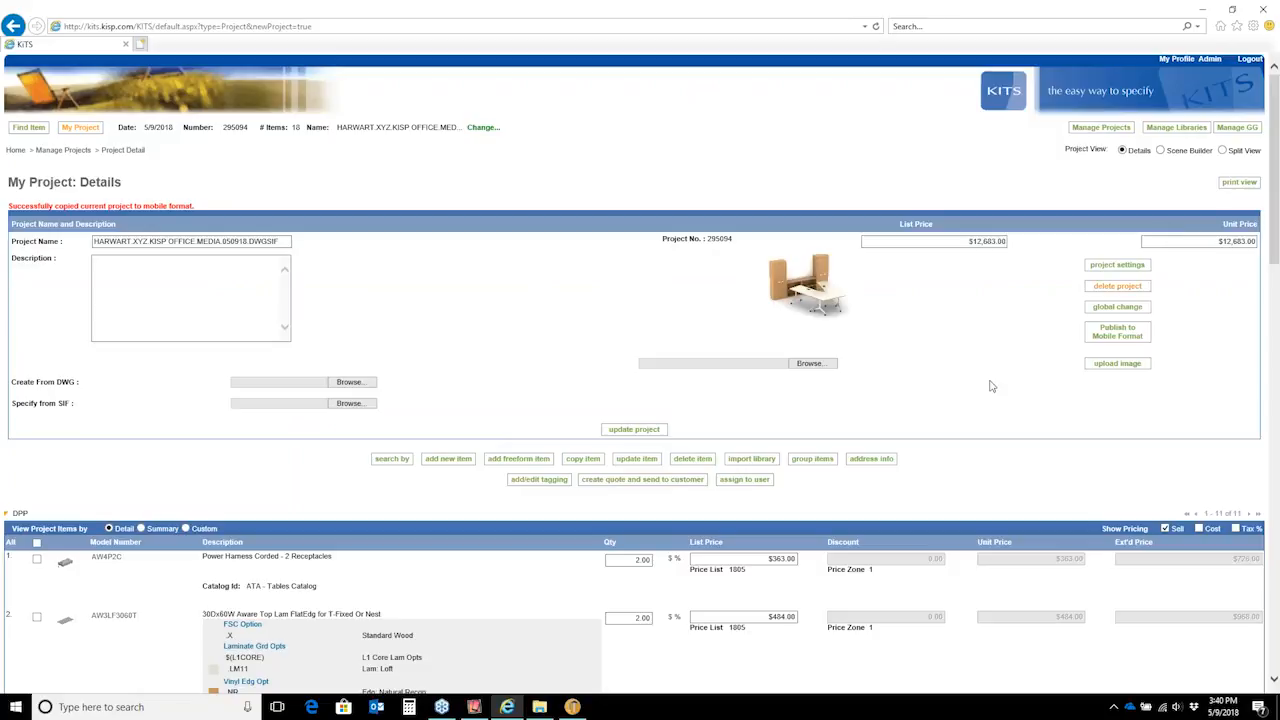
left_click(474, 707)
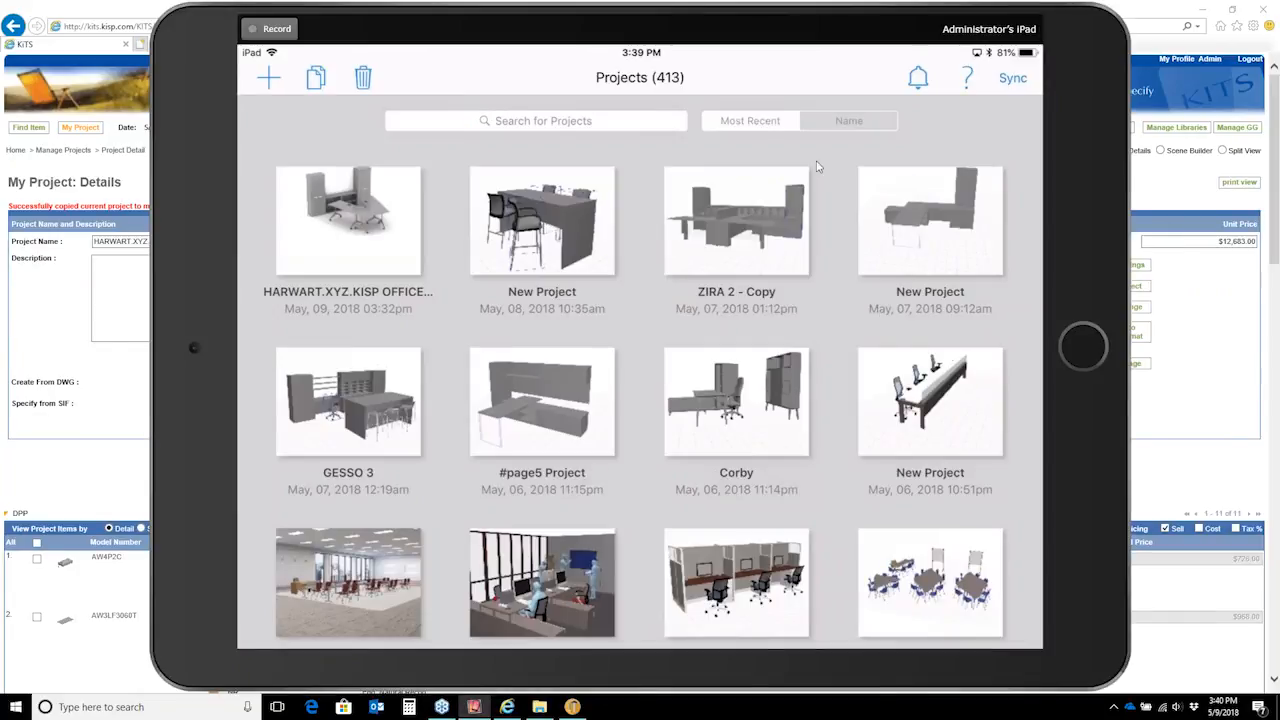
Step: Retrieve the published DWGSIF project on the iPad through its notifications and open it in the 3D view
left_click(913, 86)
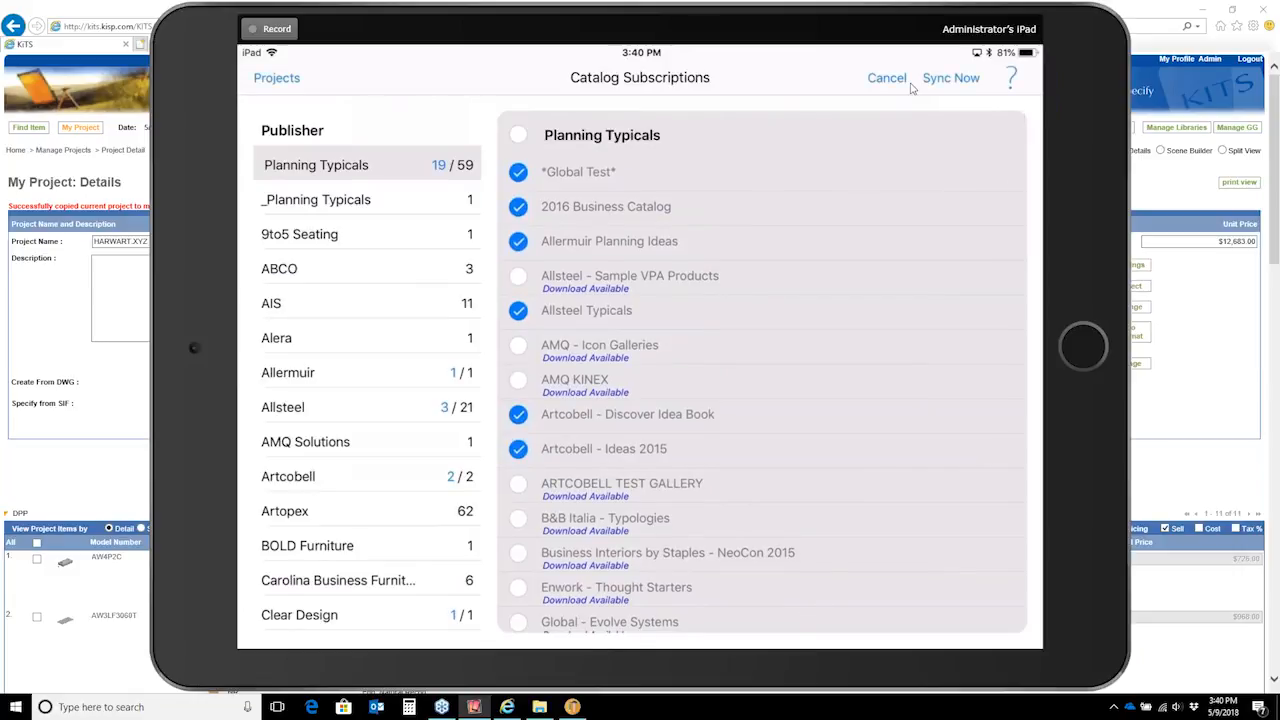
left_click(906, 84)
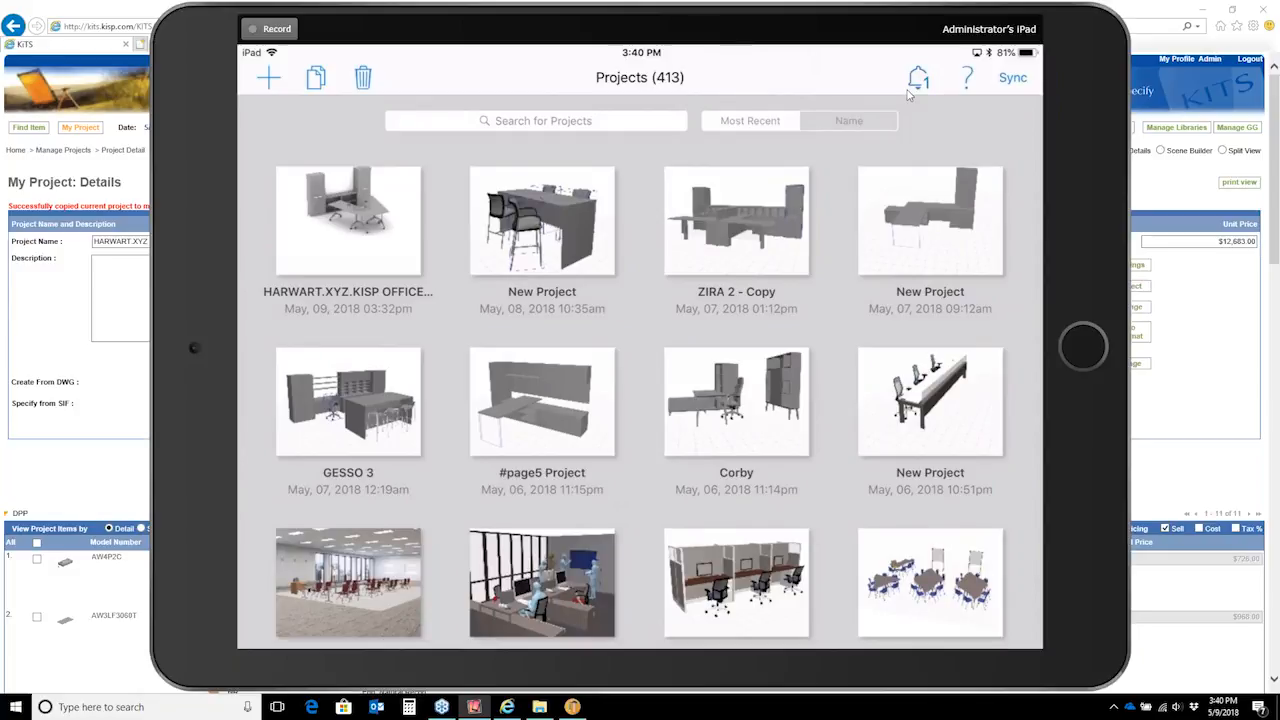
left_click(910, 91)
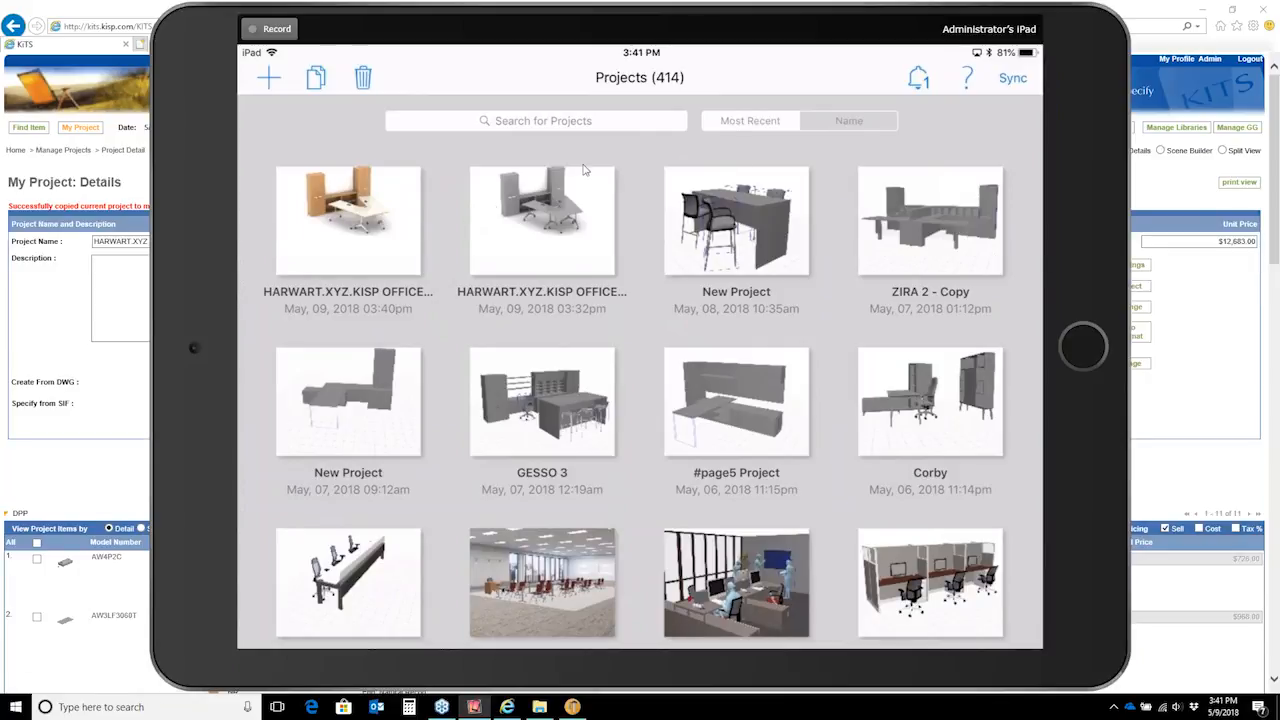
left_click(335, 188)
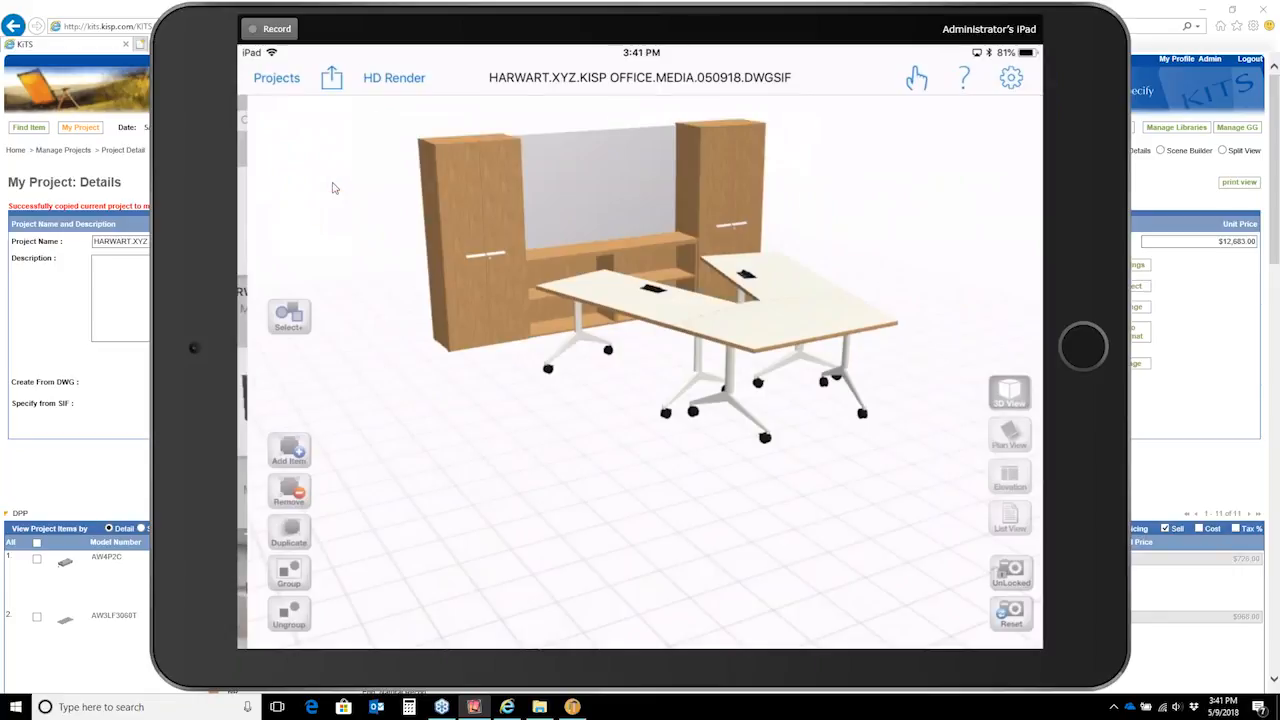
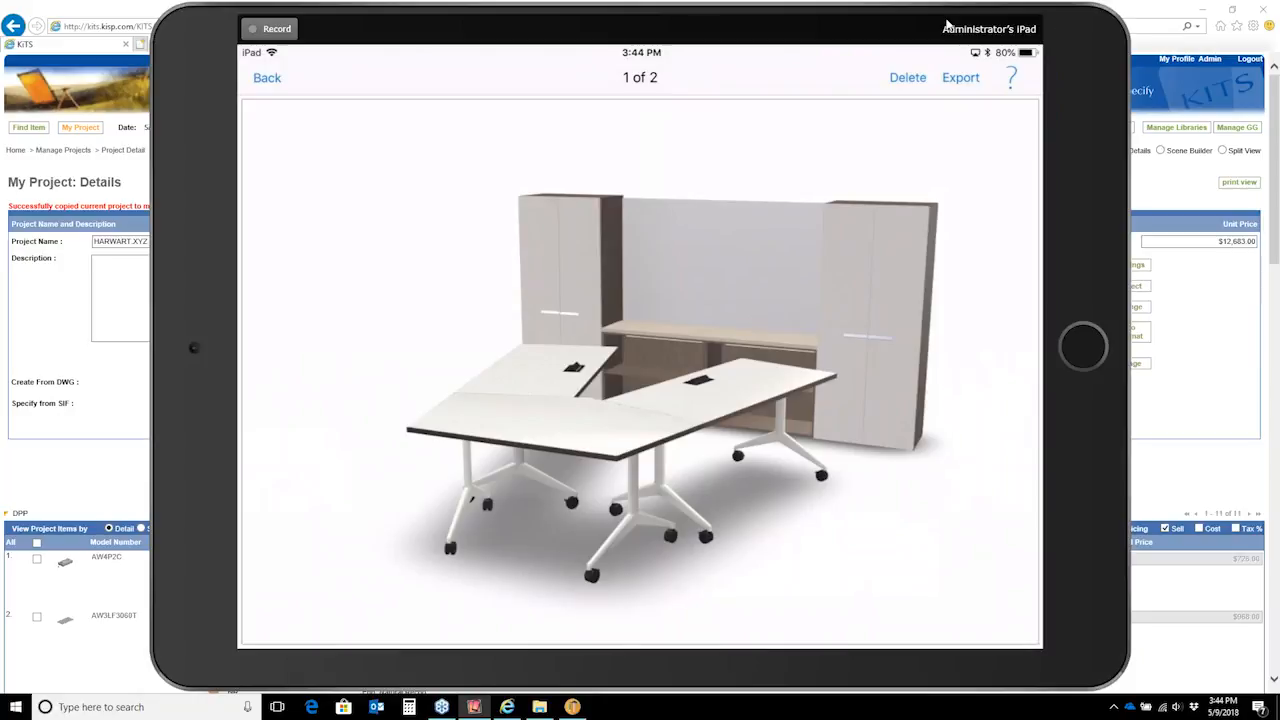
Step: Move the mirrored iPad window aside to uncover more of the KITS project page behind it
left_click_drag(888, 13, 808, 24)
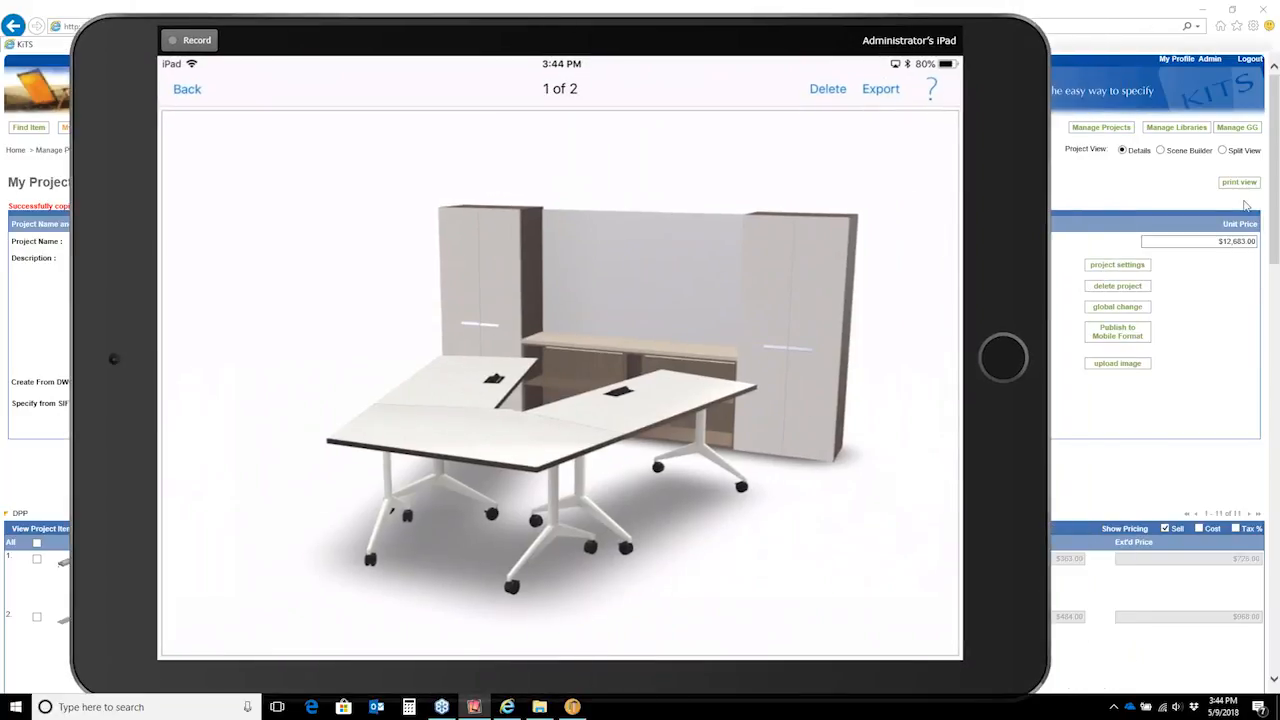